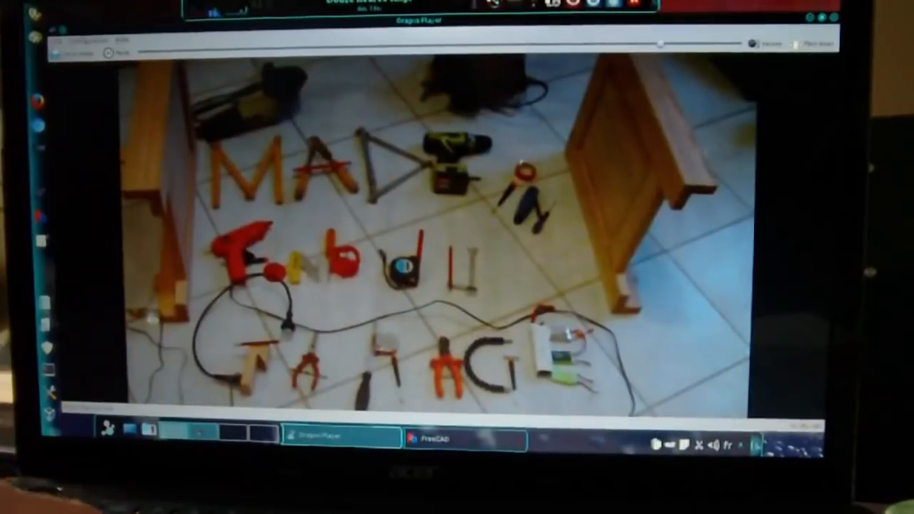
Switch to FreeCAD, view its version information and close the About dialog.
{"action": "left_click", "coordinate": [200, 431]}
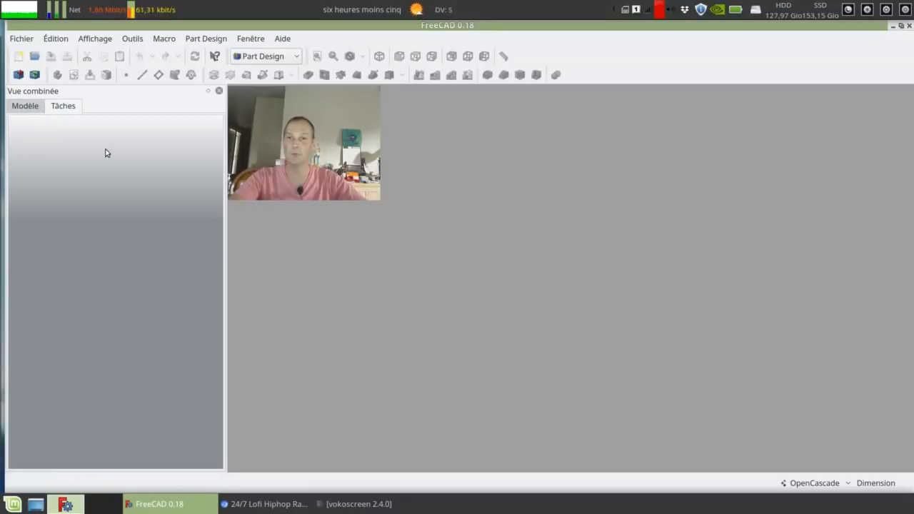
{"action": "left_click", "coordinate": [283, 39]}
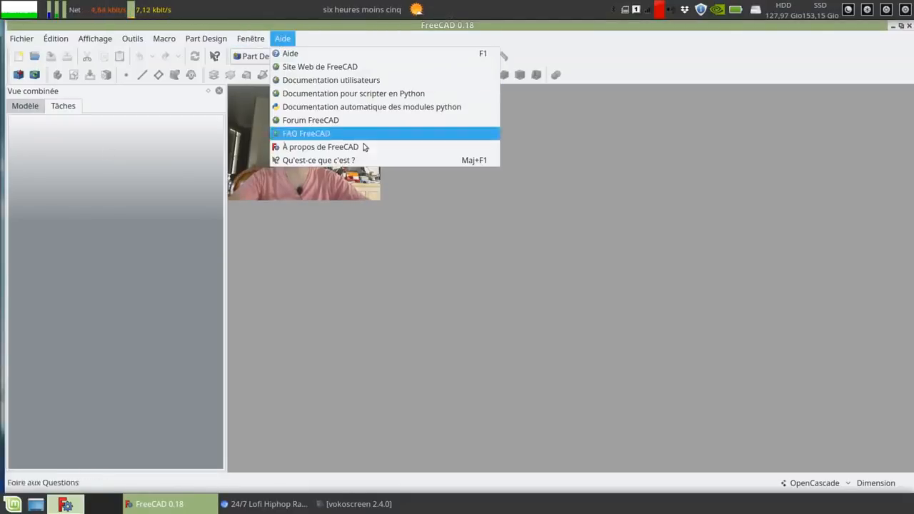
{"action": "left_click", "coordinate": [368, 153]}
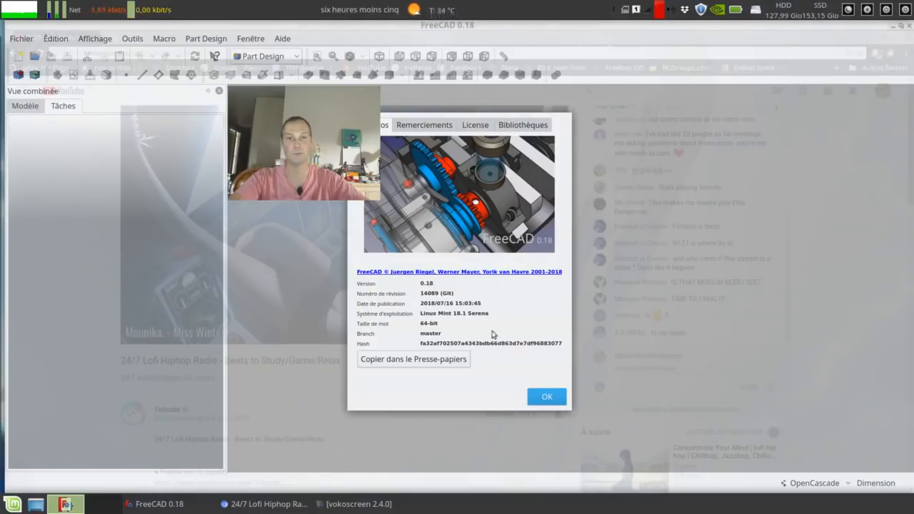
{"action": "left_click", "coordinate": [543, 398]}
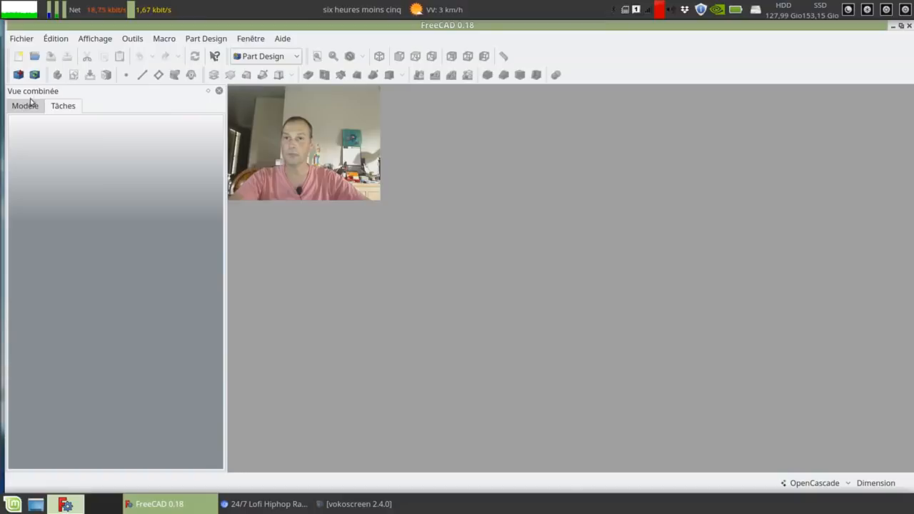
Review the general preferences and the display settings for the 3D view, colours and part colours, and close the preferences.
{"action": "left_click", "coordinate": [32, 41]}
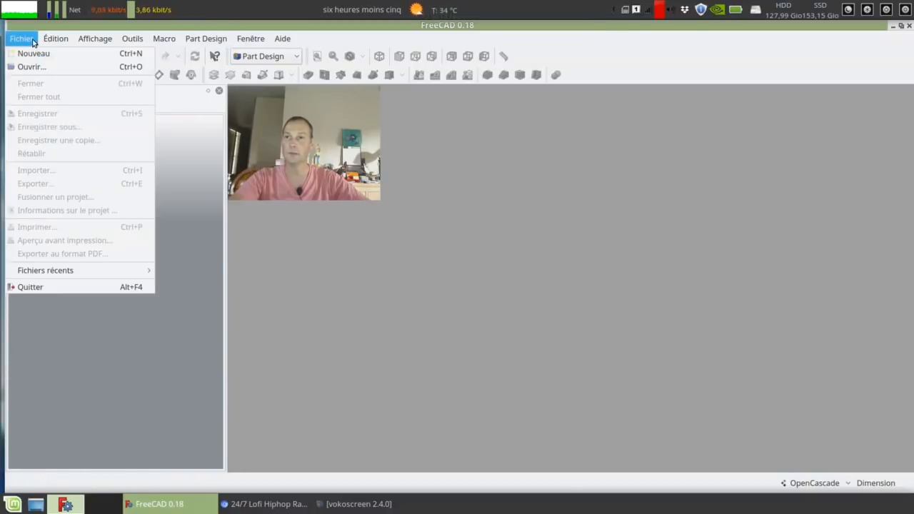
{"action": "mouse_move", "coordinate": [56, 38]}
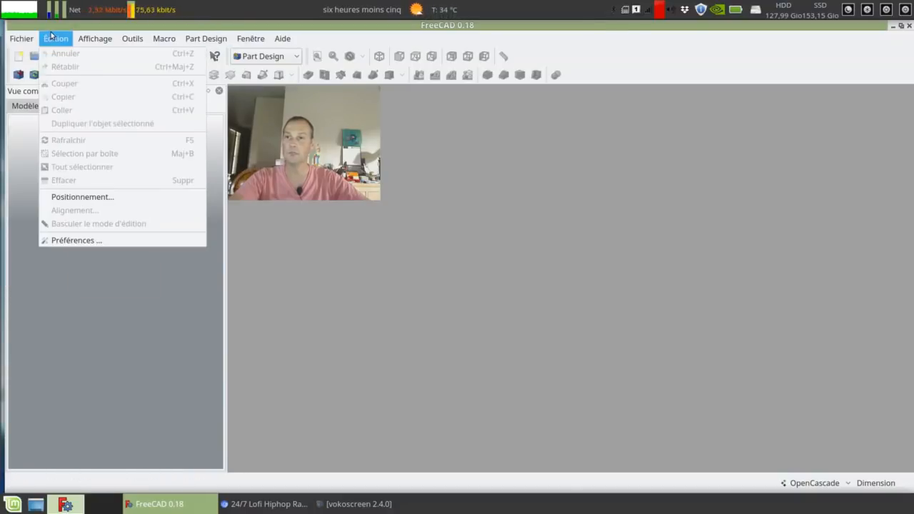
{"action": "left_click", "coordinate": [85, 243]}
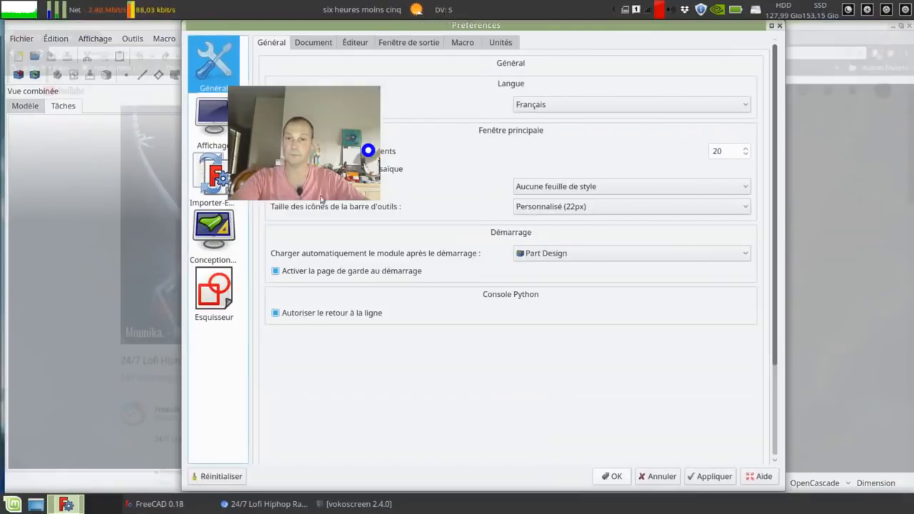
{"action": "left_click_drag", "start_coordinate": [541, 33], "coordinate": [690, 32]}
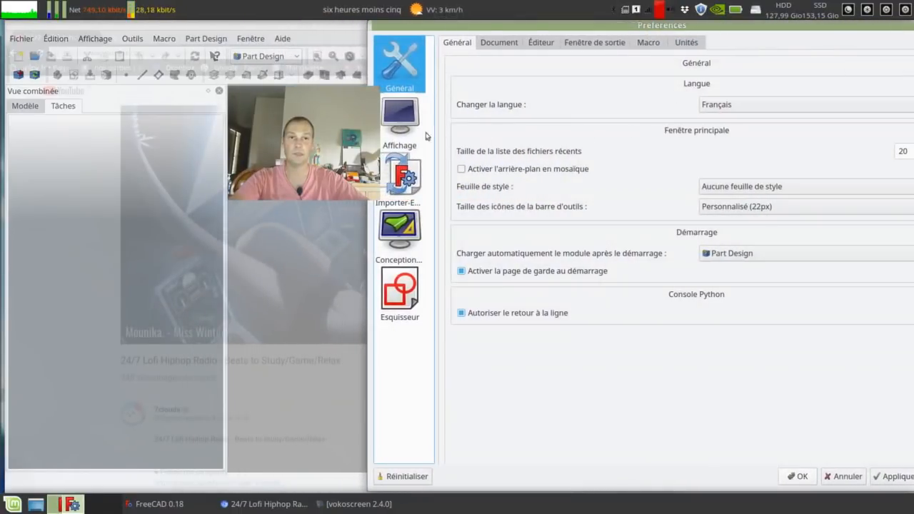
{"action": "left_click", "coordinate": [400, 120]}
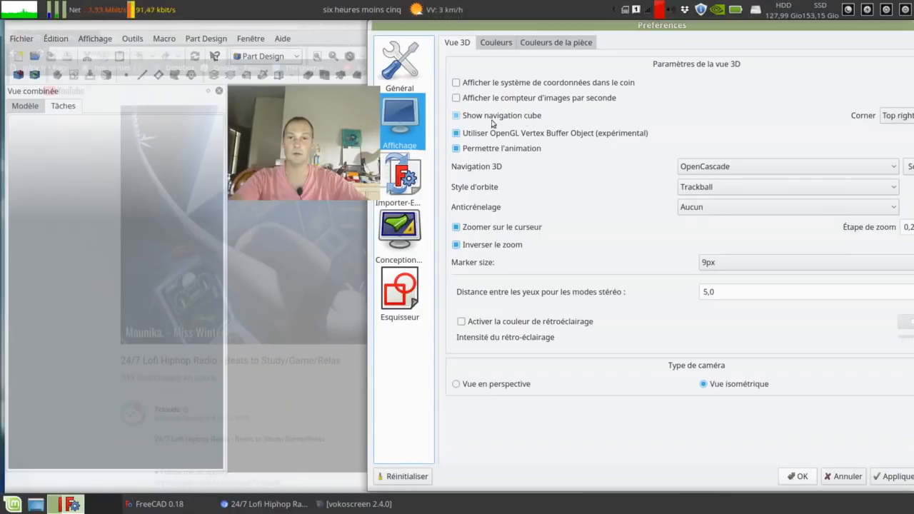
{"action": "left_click", "coordinate": [495, 43]}
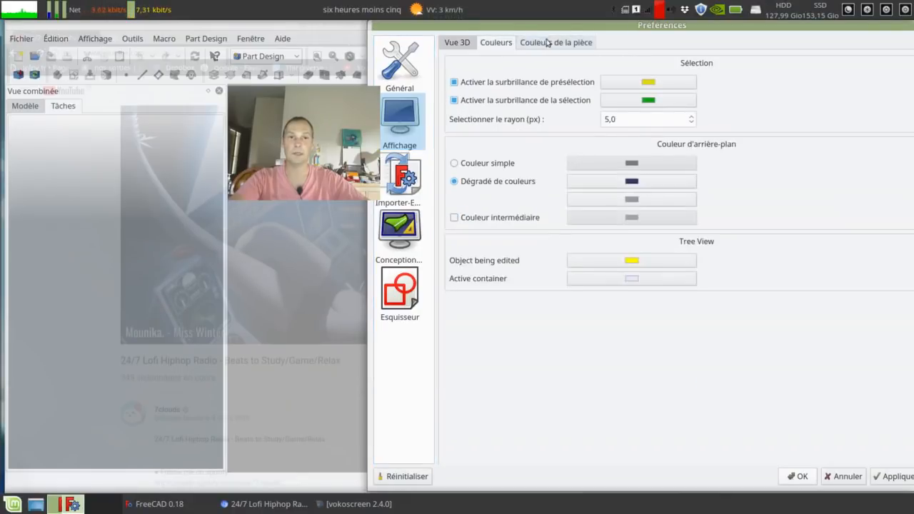
{"action": "left_click", "coordinate": [535, 46]}
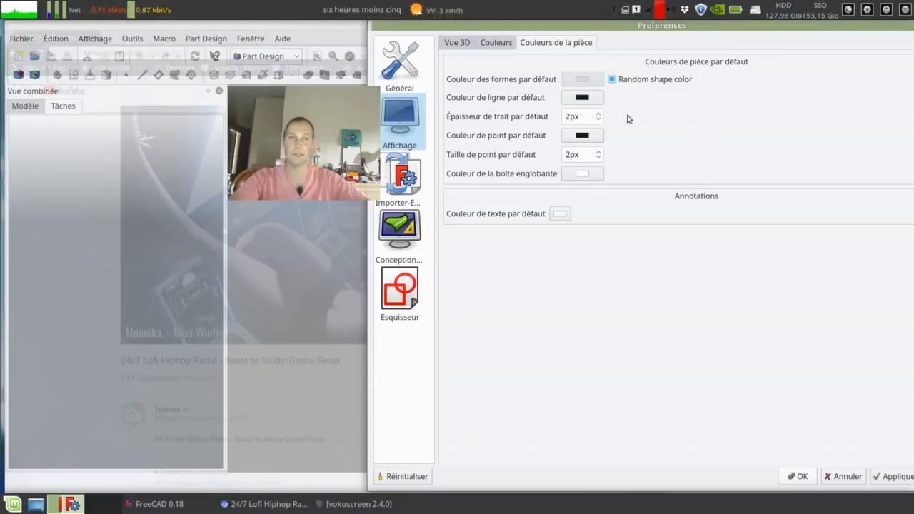
{"action": "left_click", "coordinate": [461, 44]}
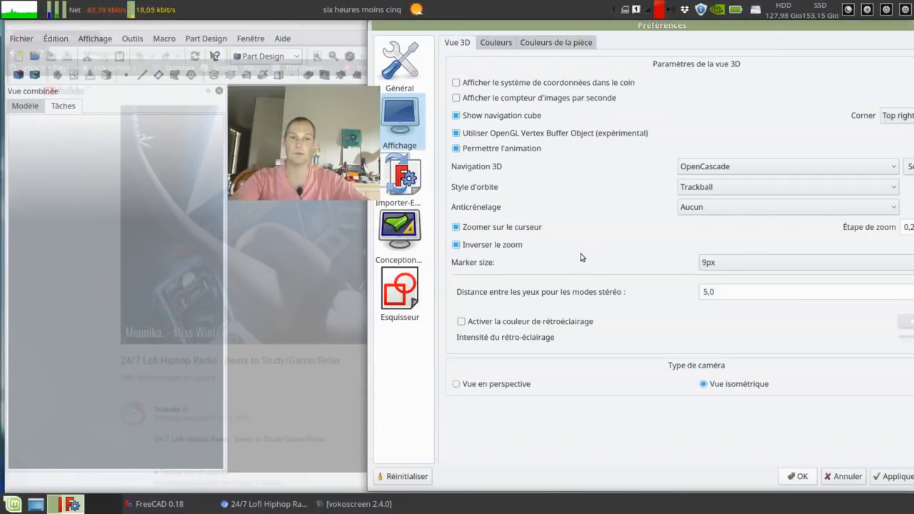
{"action": "key", "text": "Escape"}
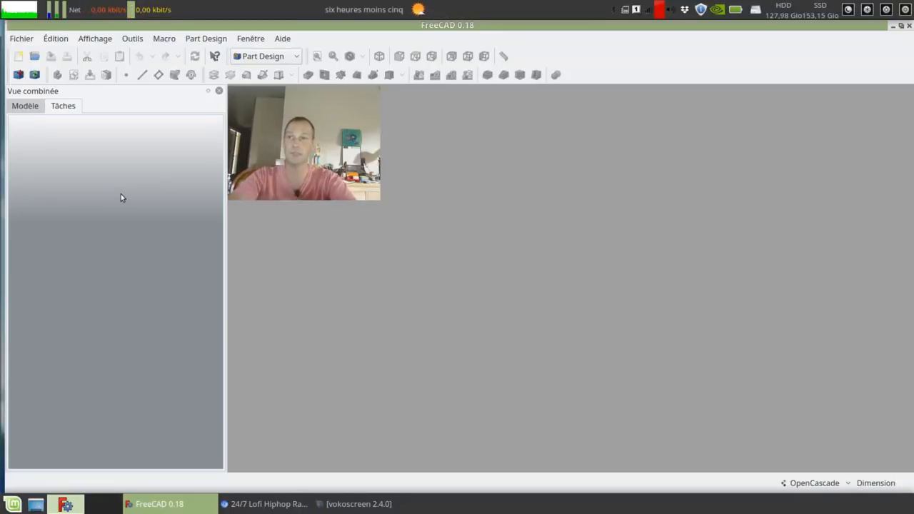
Create a new document and show its model tree, staying in the Part Design workbench.
{"action": "left_click", "coordinate": [18, 55]}
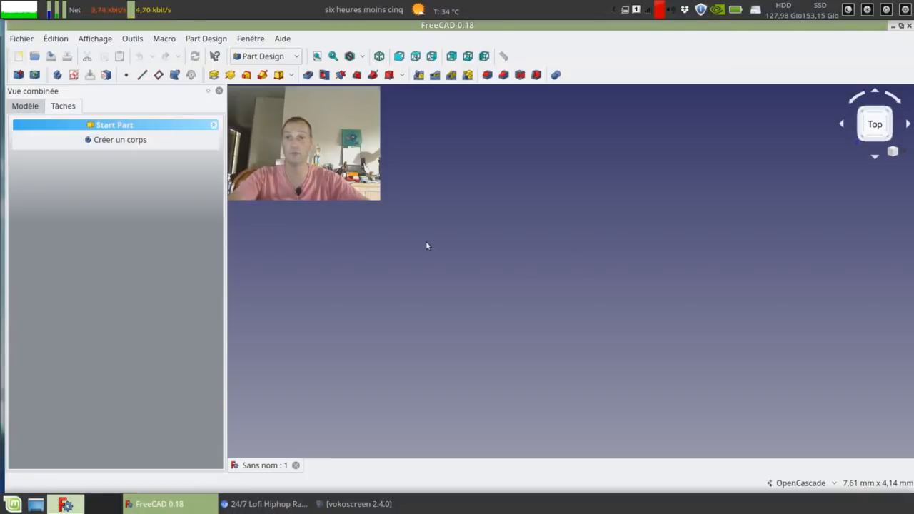
{"action": "left_click", "coordinate": [25, 106]}
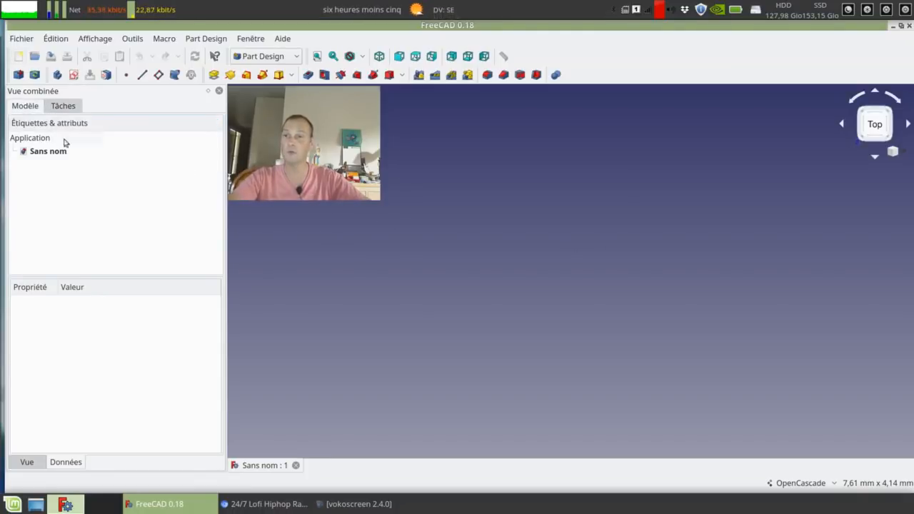
{"action": "left_click", "coordinate": [265, 56]}
{"action": "left_click", "coordinate": [269, 60]}
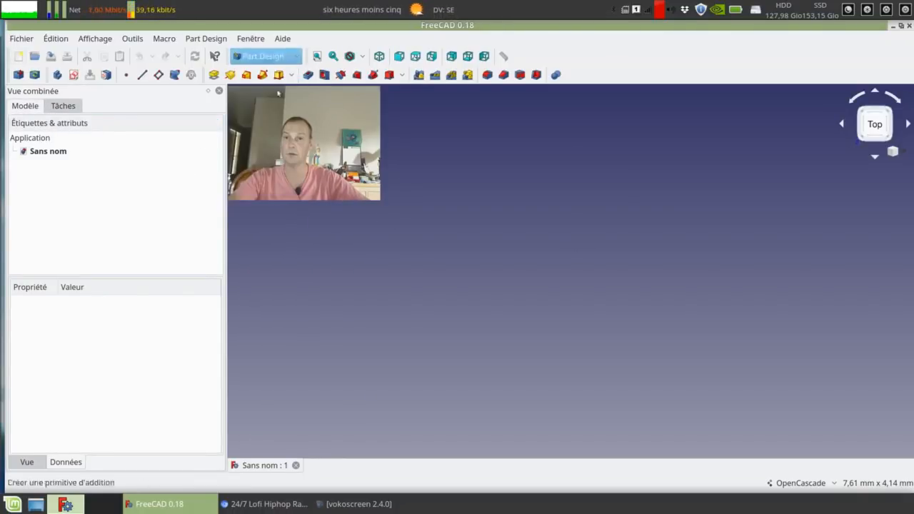
Create a new sketch on the XY plane.
{"action": "left_click", "coordinate": [73, 75]}
{"action": "left_click", "coordinate": [76, 171]}
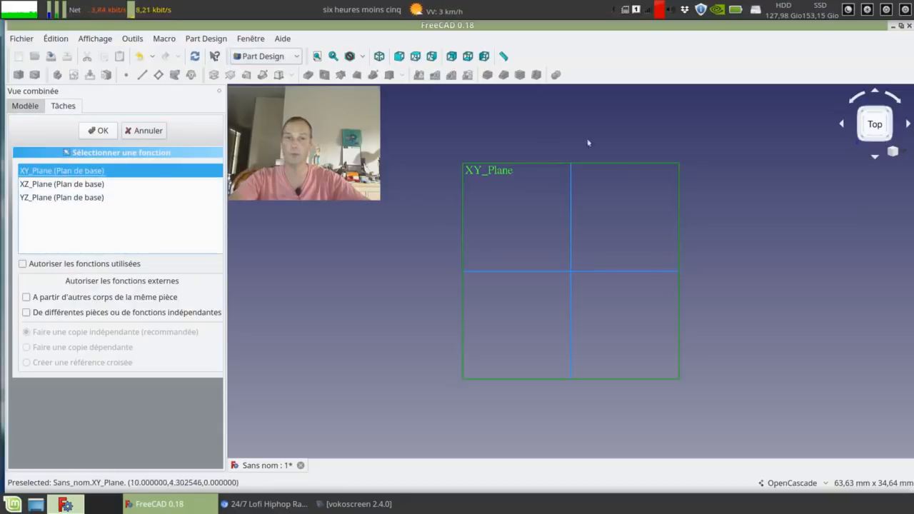
{"action": "left_click", "coordinate": [100, 132]}
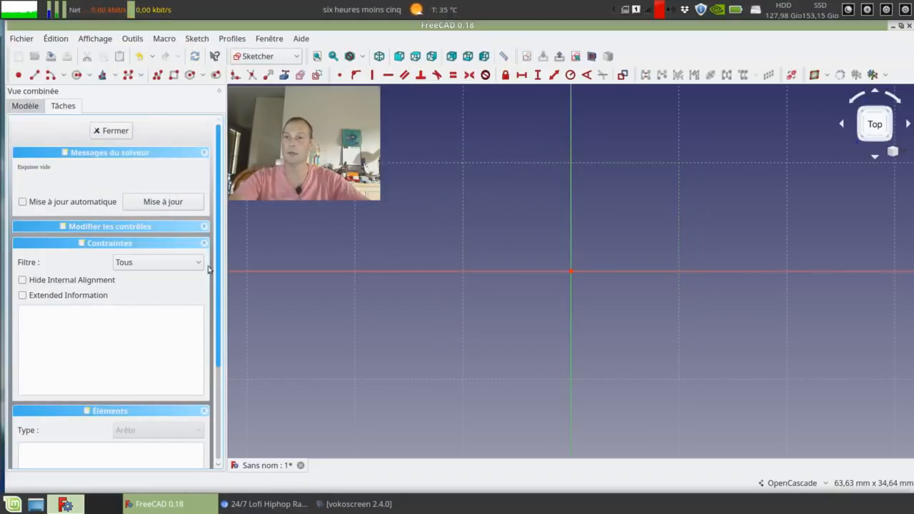
Draw two concentric circles centred on the origin, a large one and a smaller one inside it, and close the sketch.
{"action": "left_click", "coordinate": [76, 74]}
{"action": "left_click", "coordinate": [572, 271]}
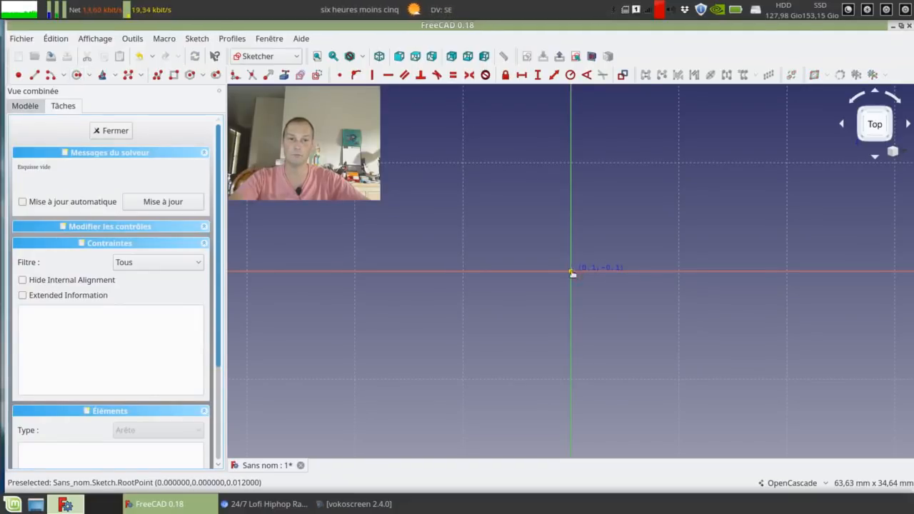
{"action": "left_click", "coordinate": [705, 261]}
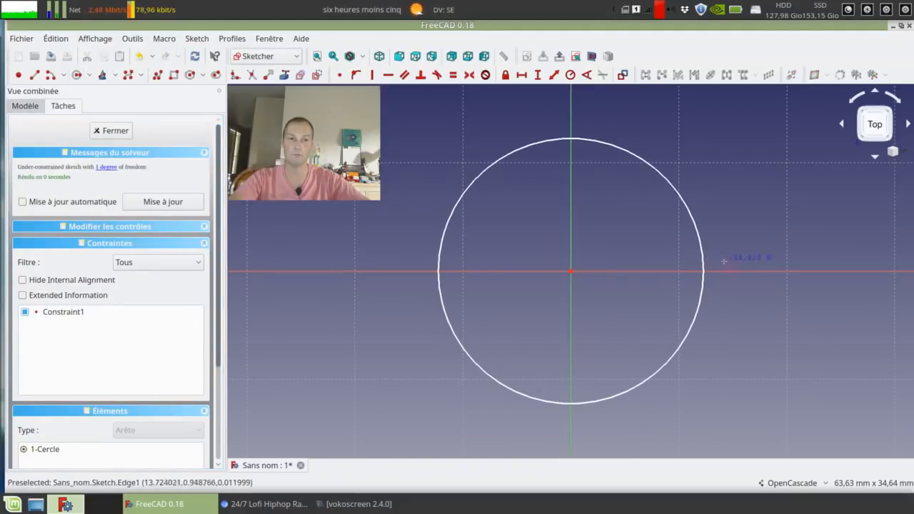
{"action": "left_click", "coordinate": [571, 271]}
{"action": "left_click", "coordinate": [643, 246]}
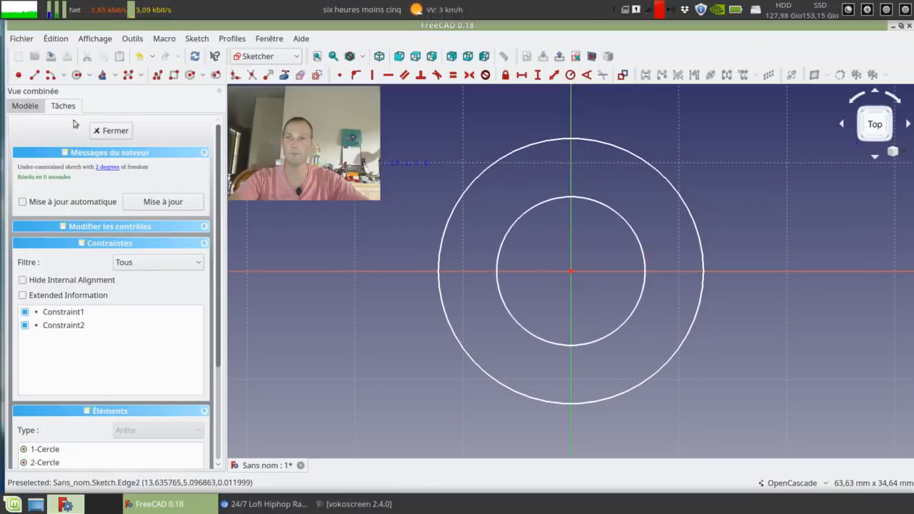
{"action": "left_click", "coordinate": [101, 136]}
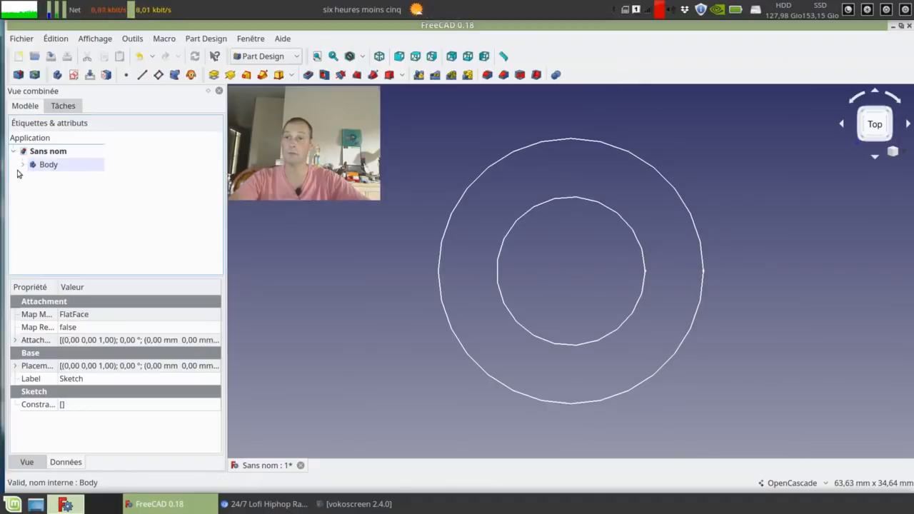
Inspect the body's contents in the model tree and delete the body while keeping its sketch.
{"action": "left_click", "coordinate": [22, 164]}
{"action": "left_click", "coordinate": [83, 154]}
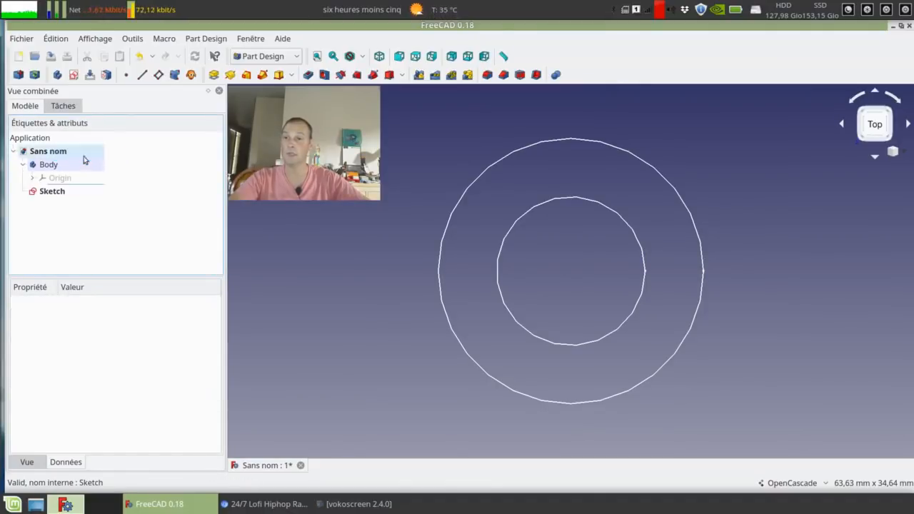
{"action": "left_click", "coordinate": [22, 164]}
{"action": "left_click", "coordinate": [50, 166]}
{"action": "right_click", "coordinate": [50, 165]}
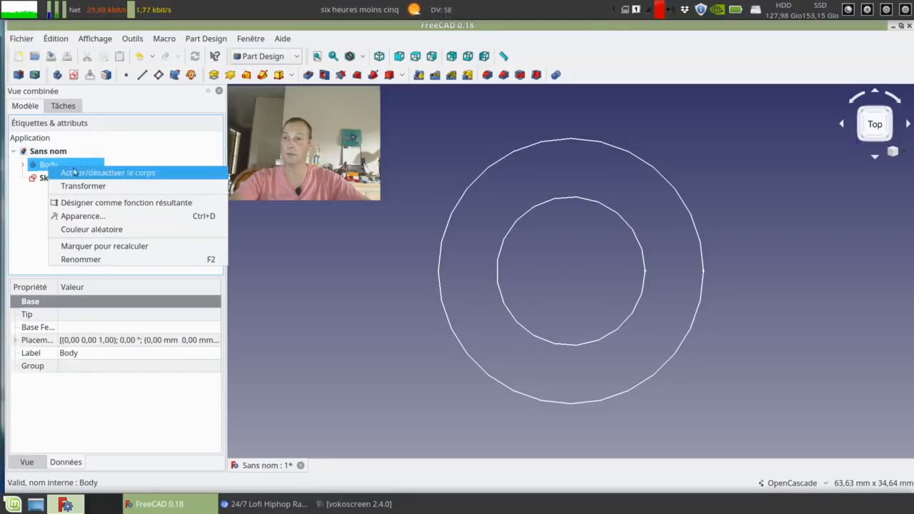
{"action": "left_click", "coordinate": [24, 200]}
{"action": "key", "text": "Delete"}
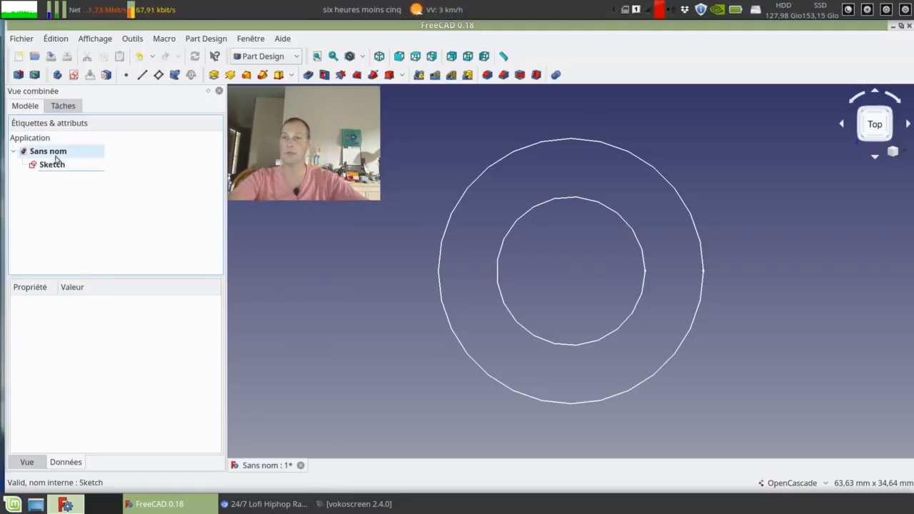
Reopen the remaining sketch to examine its model tree and editing tasks, and close it again.
{"action": "left_click", "coordinate": [58, 166]}
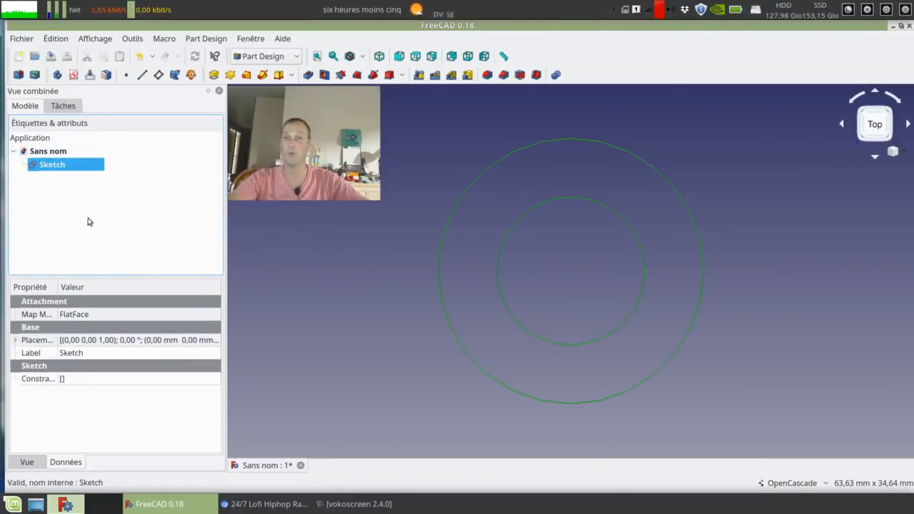
{"action": "double_click", "coordinate": [55, 170]}
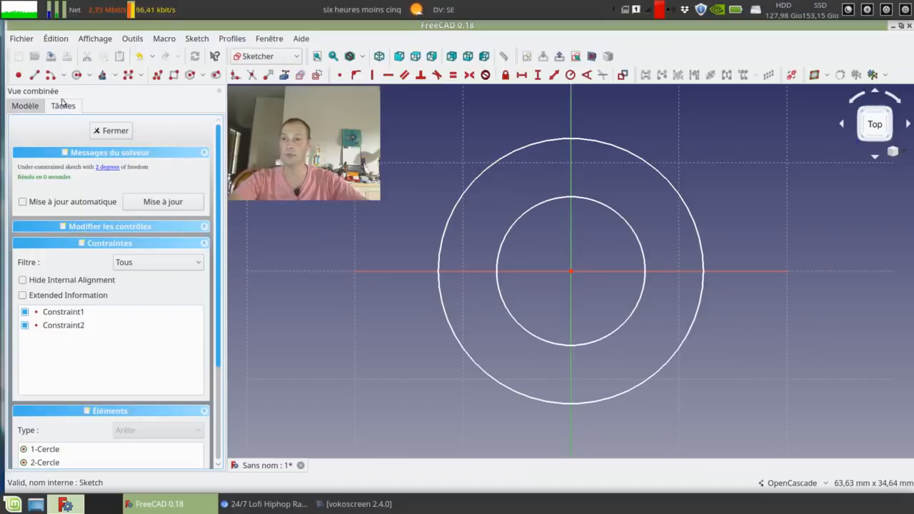
{"action": "left_click", "coordinate": [25, 105]}
{"action": "left_click", "coordinate": [63, 105]}
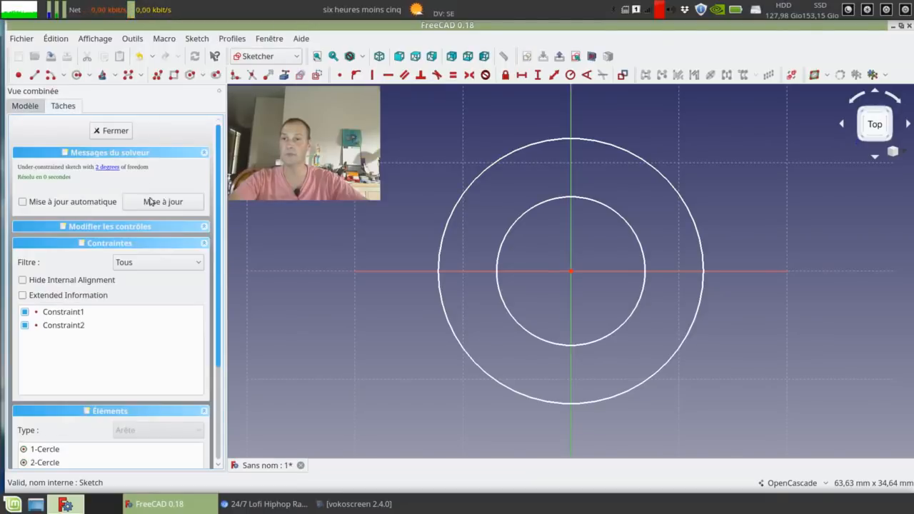
{"action": "left_click", "coordinate": [110, 131]}
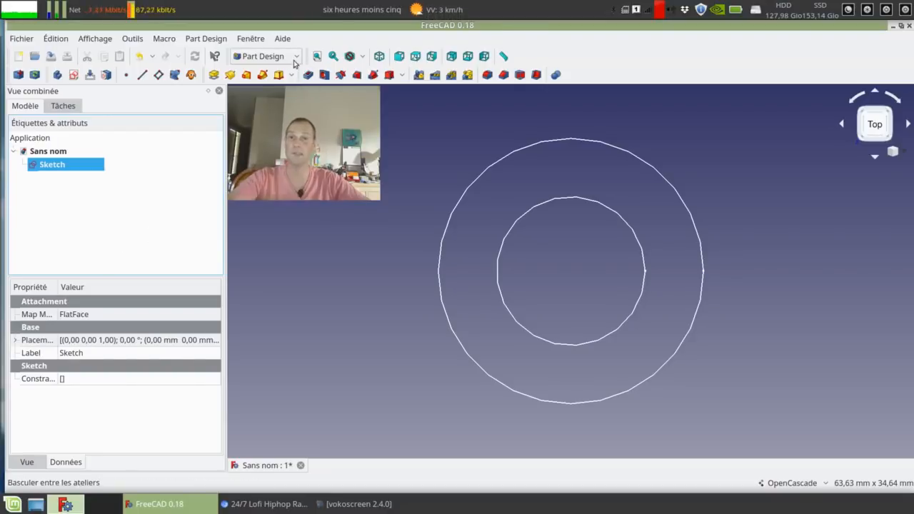
Switch to the Assembly 2 workbench and look through the list of available workbenches.
{"action": "left_click", "coordinate": [266, 56]}
{"action": "left_click", "coordinate": [246, 181]}
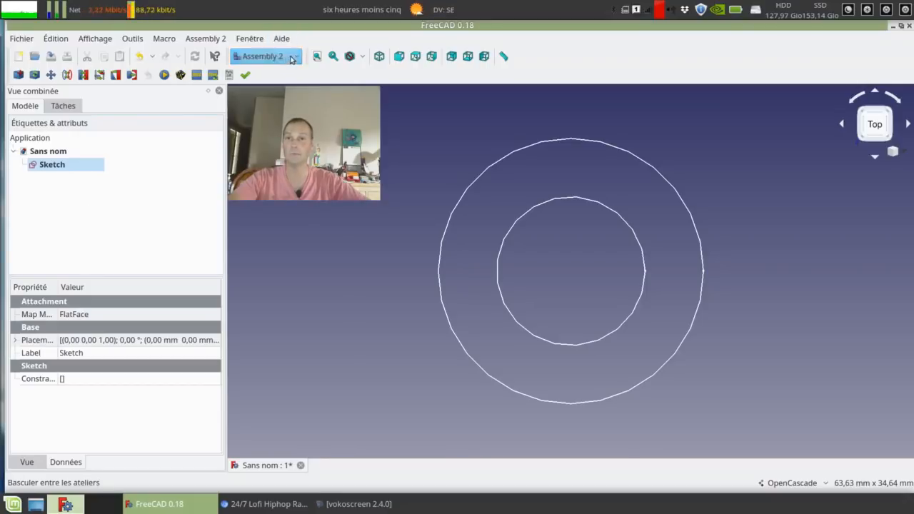
{"action": "left_click", "coordinate": [265, 57]}
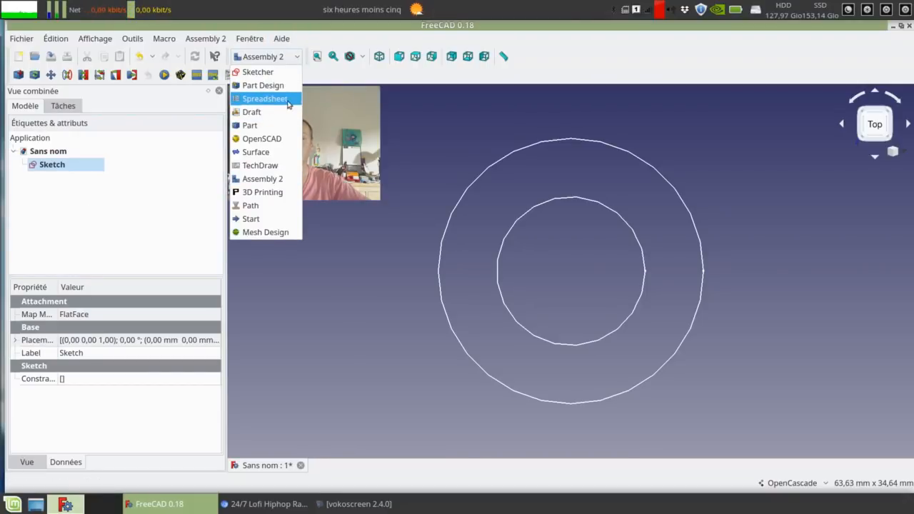
{"action": "left_click", "coordinate": [266, 57]}
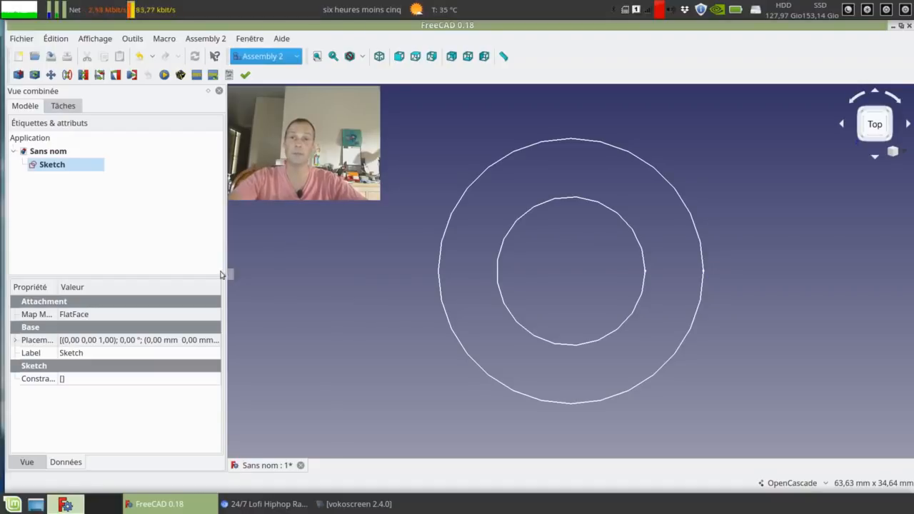
Delete the remaining sketch from the document and return to the Part Design workbench.
{"action": "left_click", "coordinate": [37, 167]}
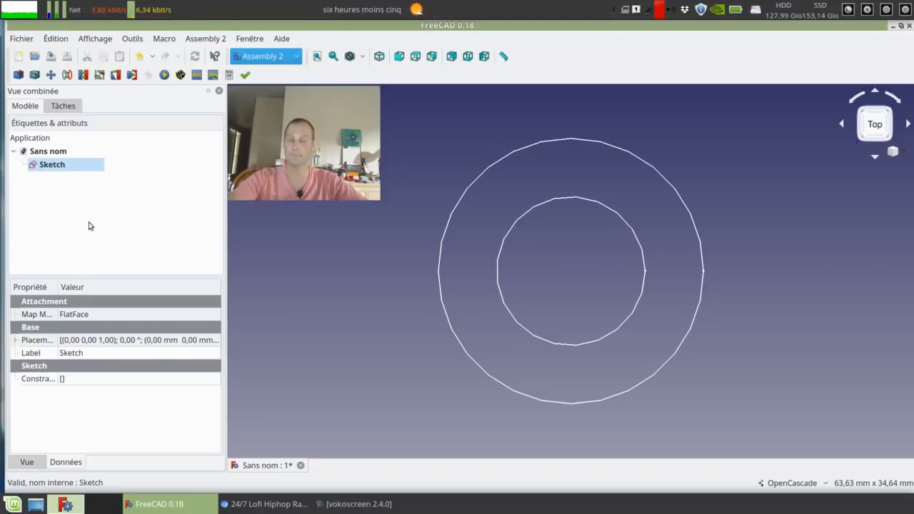
{"action": "left_click", "coordinate": [70, 164]}
{"action": "key", "text": "Delete"}
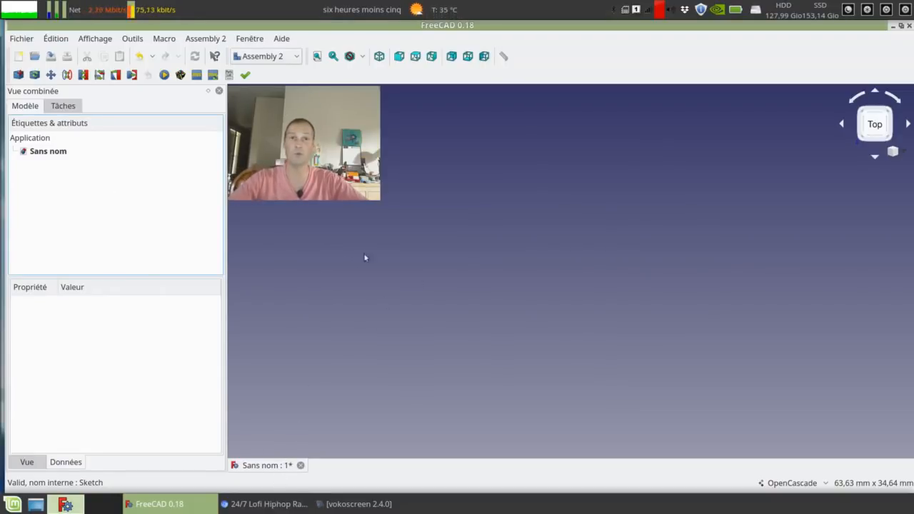
{"action": "left_click", "coordinate": [280, 57]}
{"action": "left_click", "coordinate": [275, 85]}
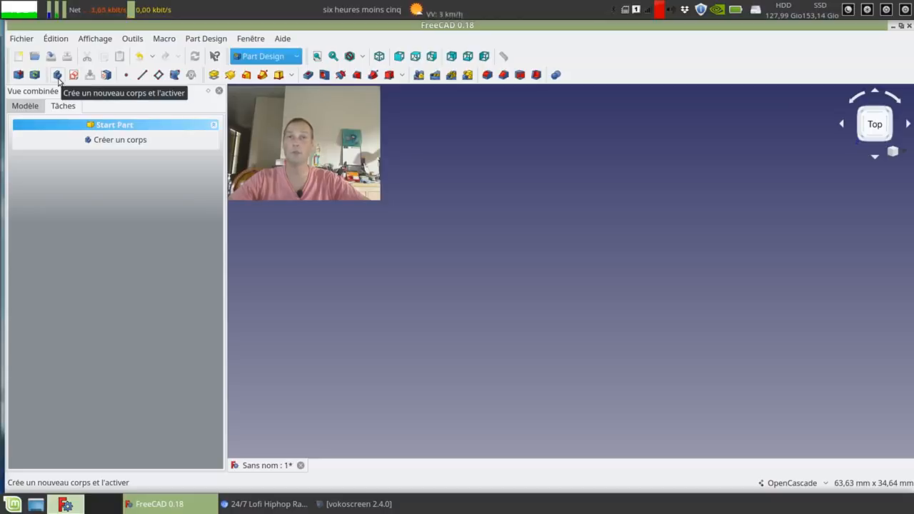
Create a new body and expand it in the model tree to show its origin.
{"action": "left_click", "coordinate": [131, 141]}
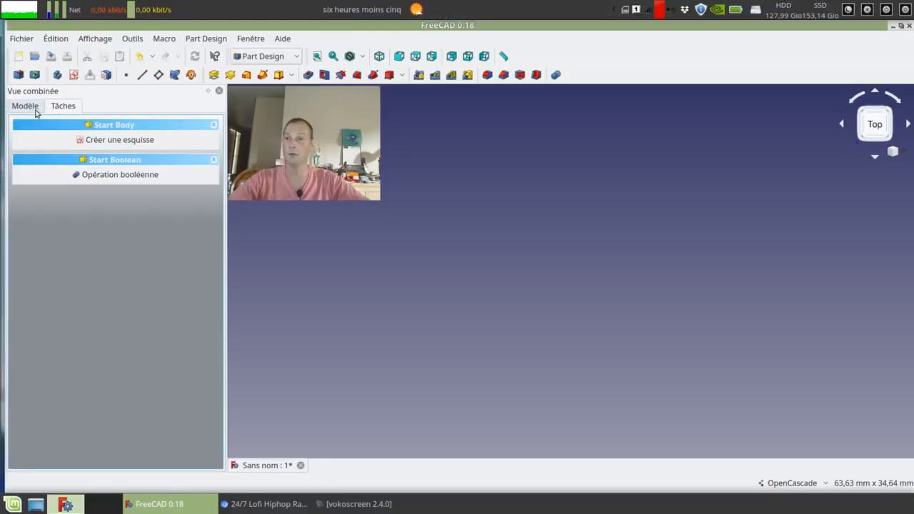
{"action": "left_click", "coordinate": [97, 178]}
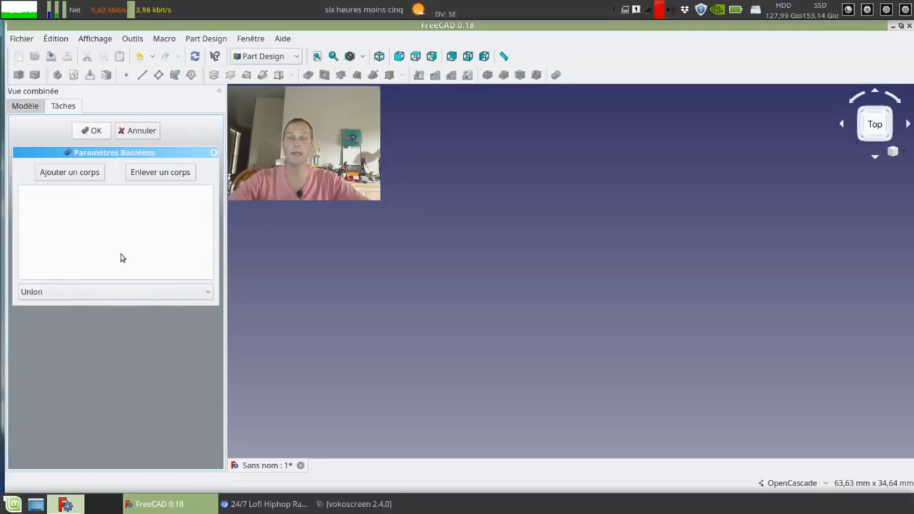
{"action": "left_click", "coordinate": [150, 136]}
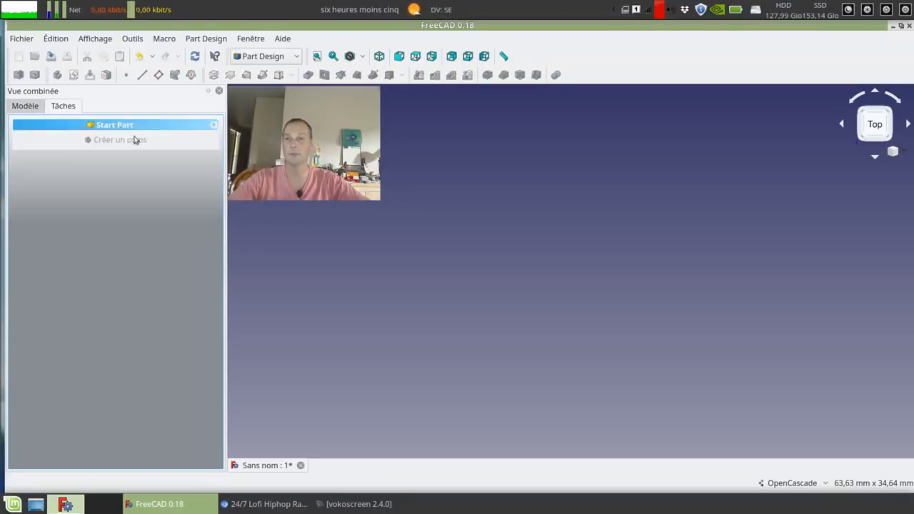
{"action": "left_click", "coordinate": [36, 107]}
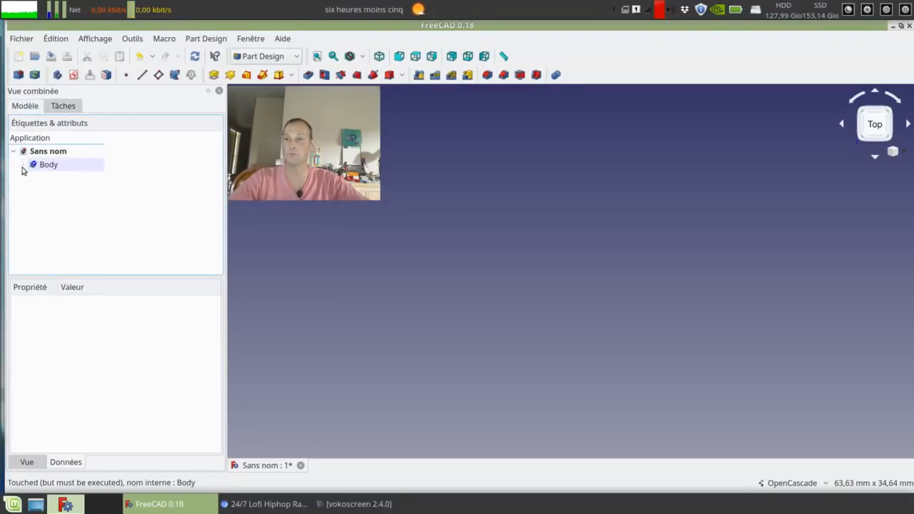
{"action": "left_click", "coordinate": [23, 165]}
{"action": "left_click", "coordinate": [65, 168]}
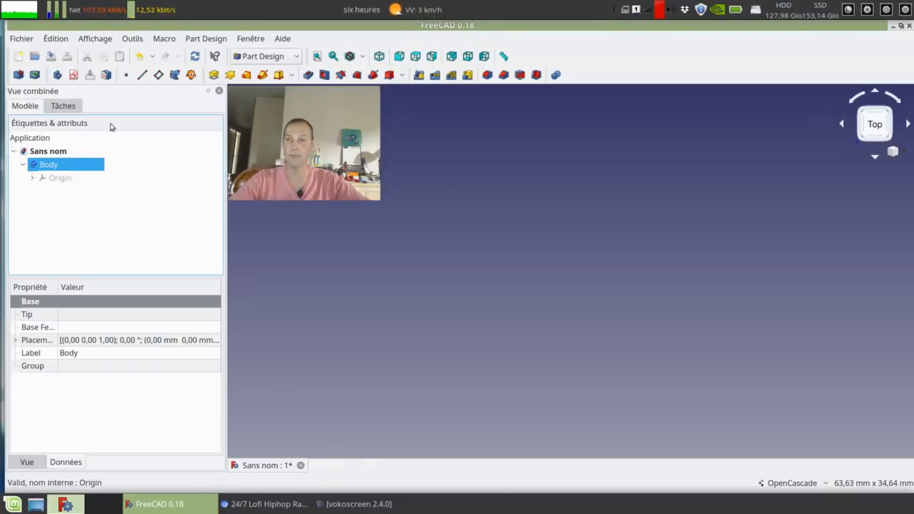
Rename the new body as cube.
{"action": "left_click", "coordinate": [50, 166], "text": "ctrl"}
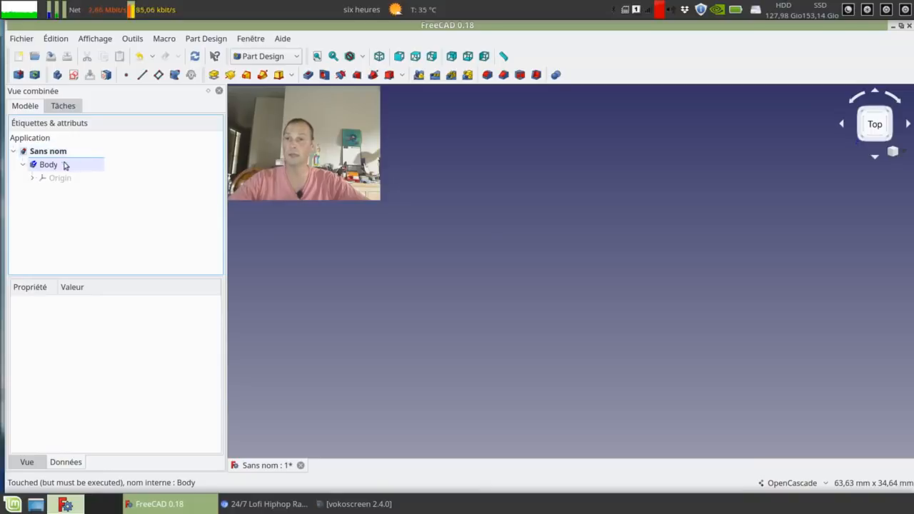
{"action": "left_click", "coordinate": [48, 167]}
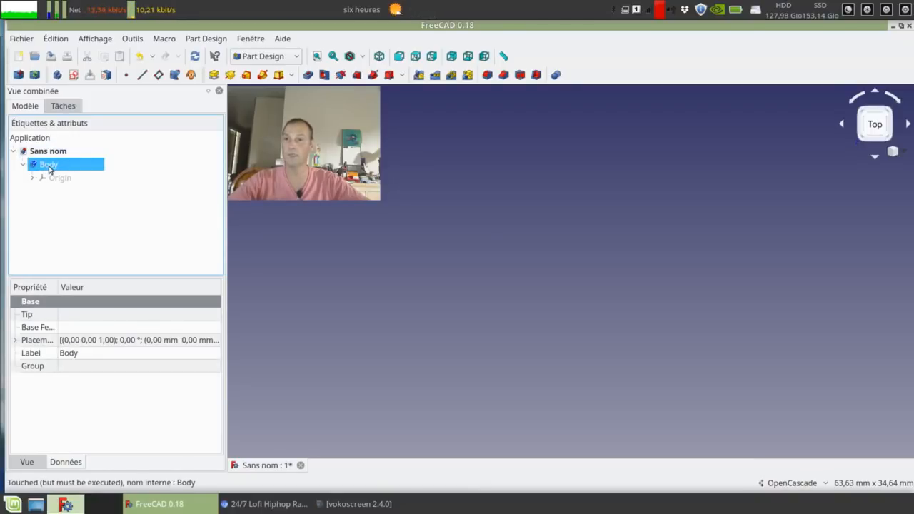
{"action": "left_click", "coordinate": [50, 167]}
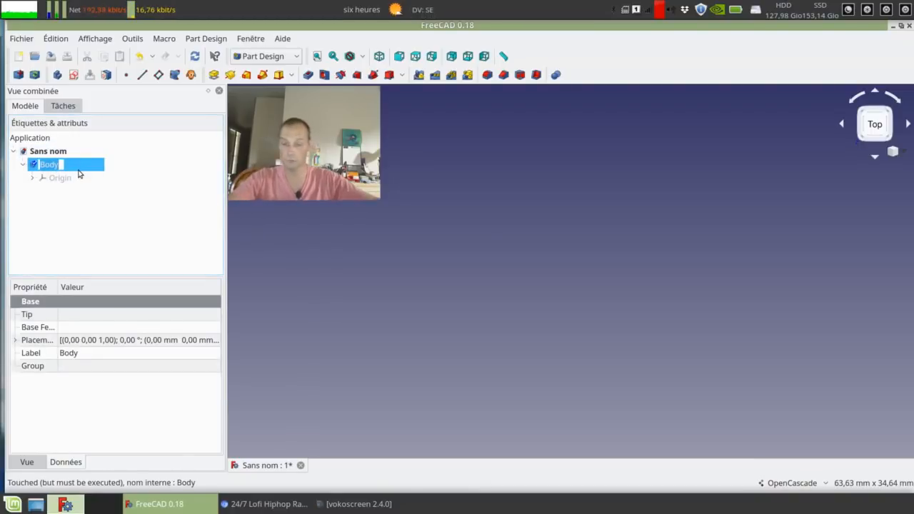
{"action": "type", "text": "cube"}
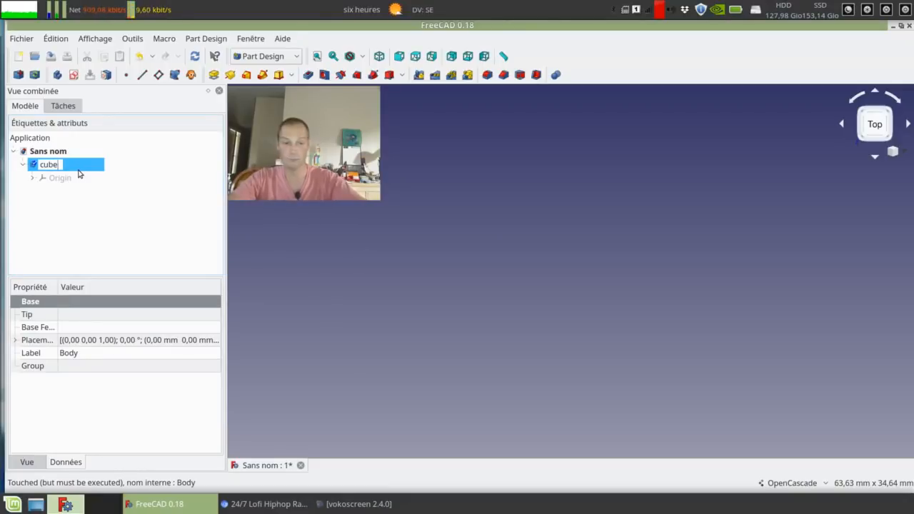
{"action": "key", "text": "Return"}
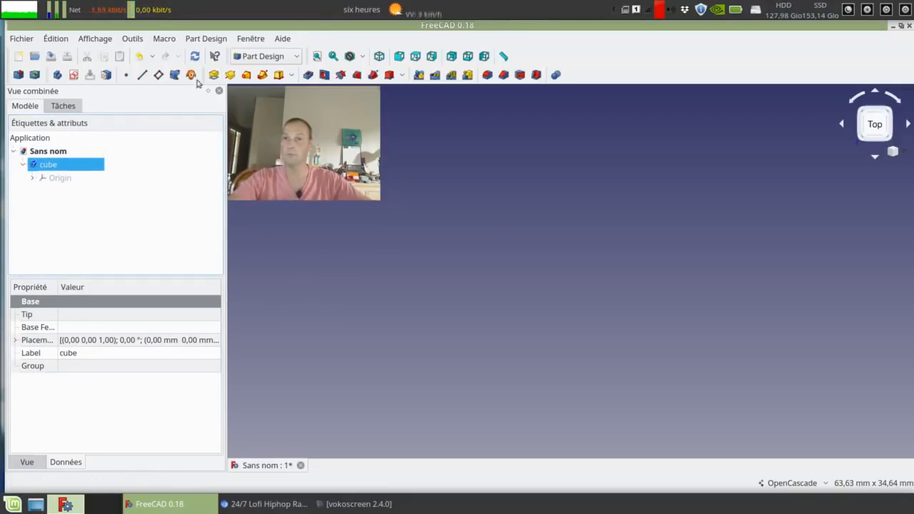
Create a sketch on the XY plane and draw a rectangle about 16 mm wide and 16 mm high with one corner at the origin.
{"action": "left_click", "coordinate": [74, 74]}
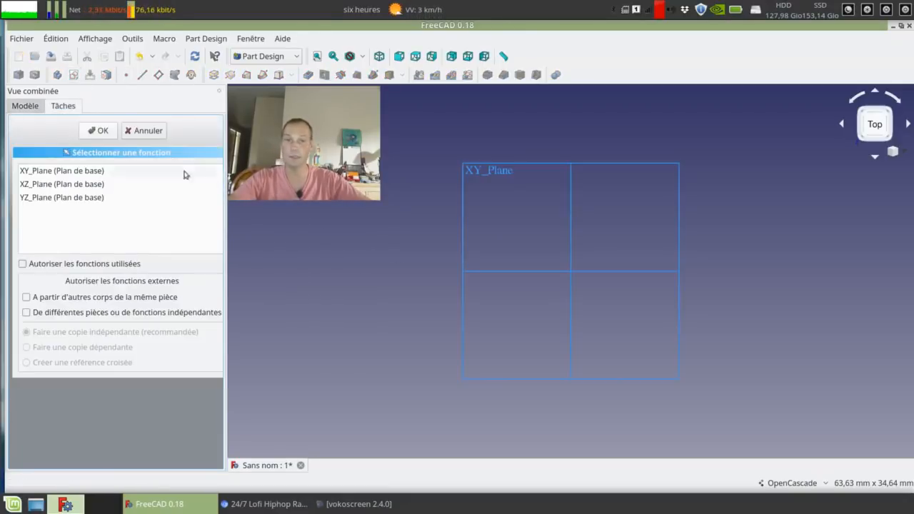
{"action": "left_click", "coordinate": [62, 172]}
{"action": "left_click", "coordinate": [100, 131]}
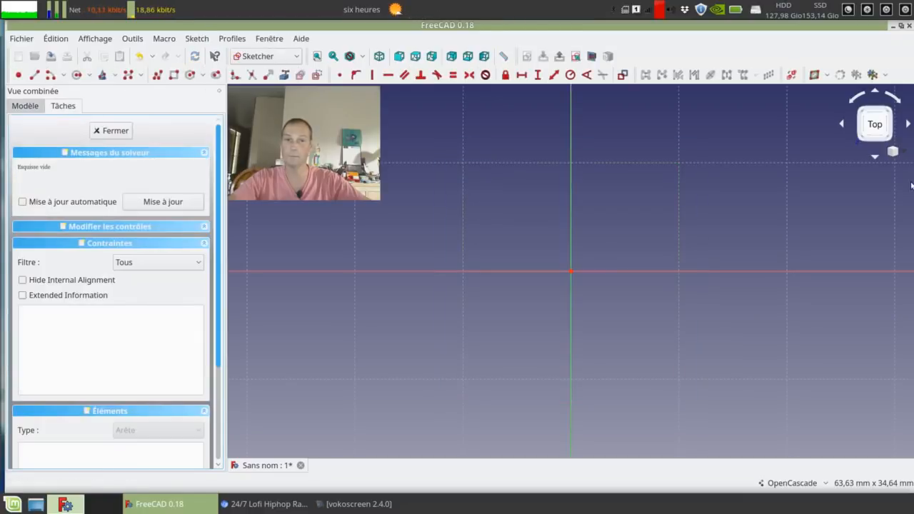
{"action": "left_click", "coordinate": [174, 74]}
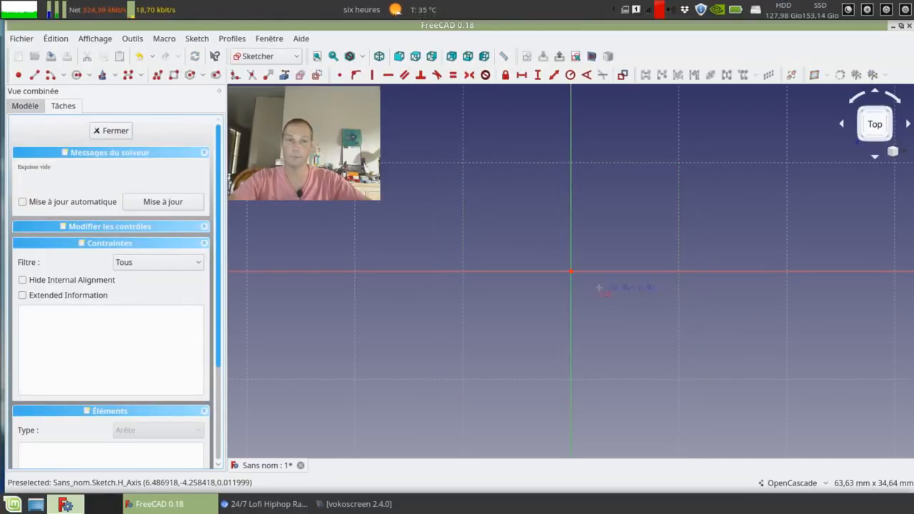
{"action": "left_click", "coordinate": [570, 272]}
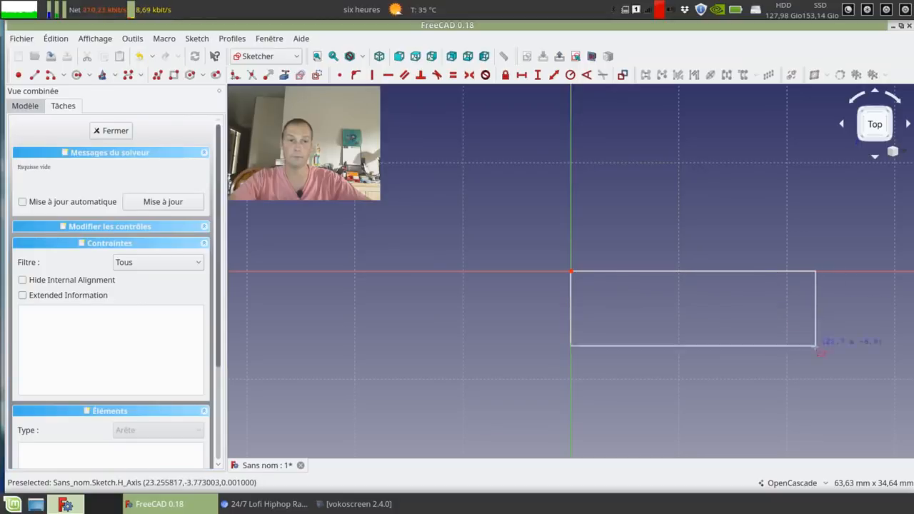
{"action": "left_click", "coordinate": [743, 443]}
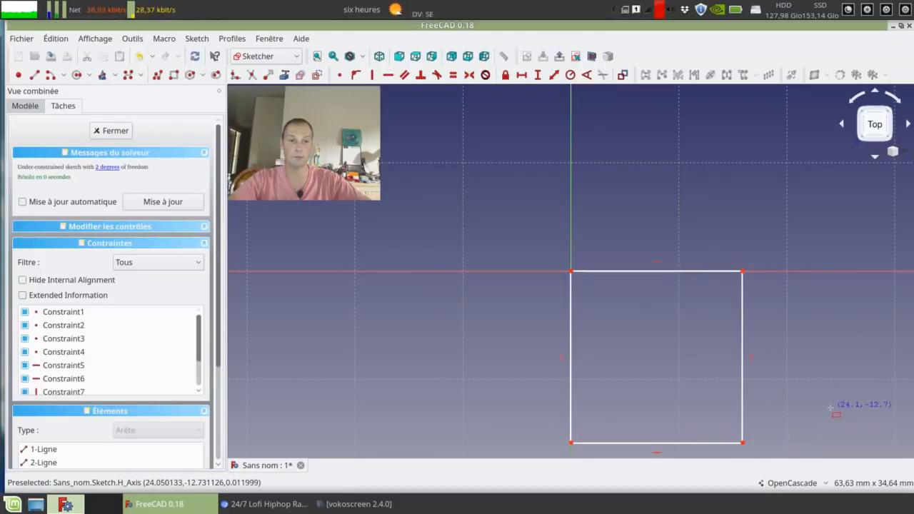
Apply an equality constraint between the rectangle's upper and right-hand edges and close the sketch.
{"action": "left_click", "coordinate": [658, 272]}
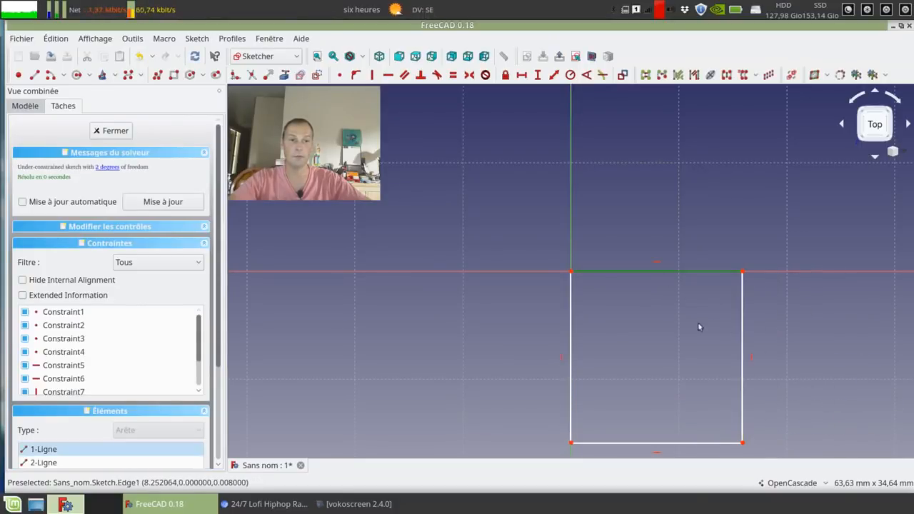
{"action": "left_click", "coordinate": [741, 420]}
{"action": "left_click", "coordinate": [453, 74]}
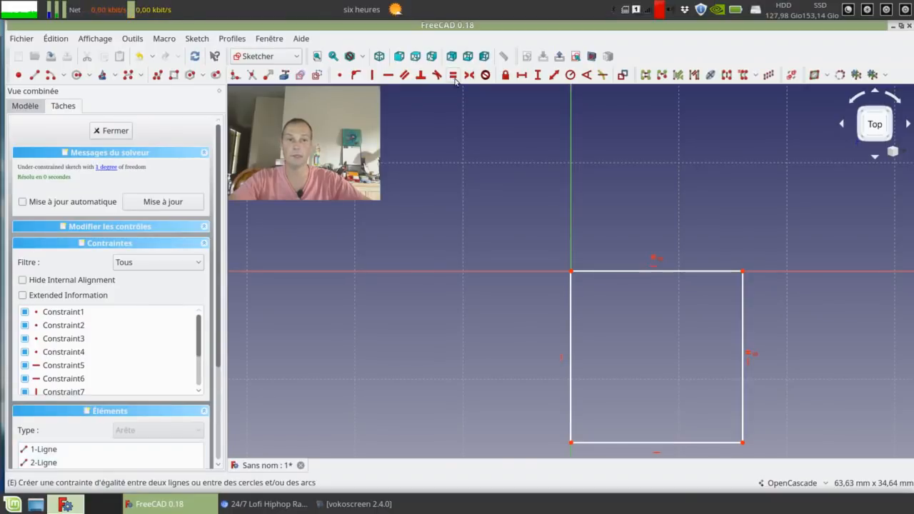
{"action": "left_click", "coordinate": [111, 131]}
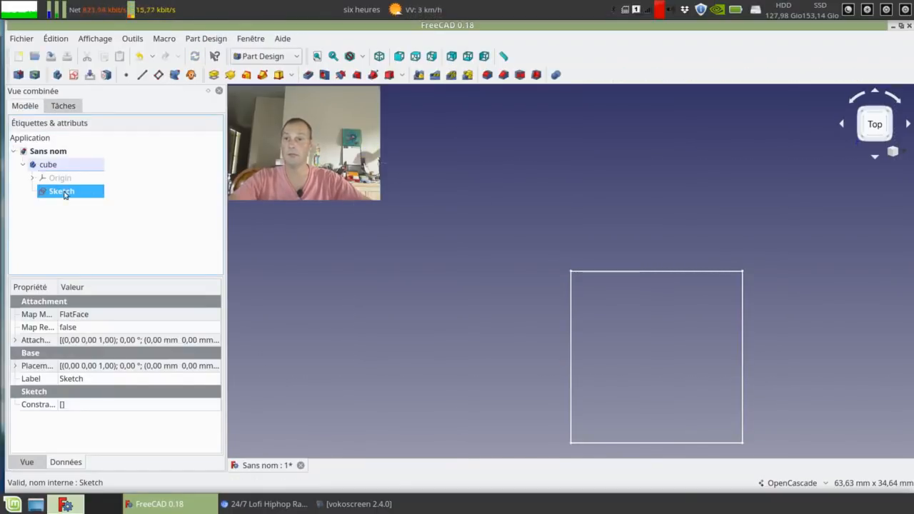
Pad the square sketch with a length of 10 mm.
{"action": "left_click", "coordinate": [214, 75]}
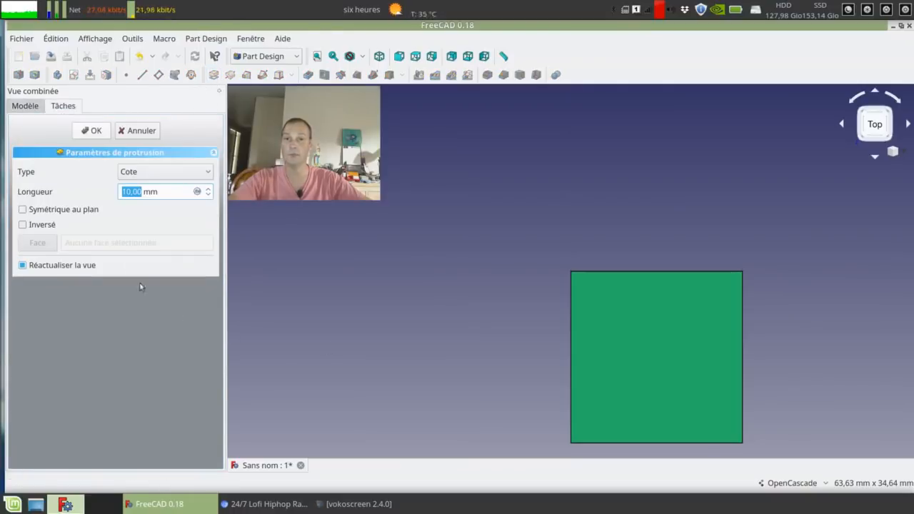
{"action": "scroll", "coordinate": [535, 217], "scroll_direction": "down", "scroll_amount": 4}
{"action": "middle_click_drag", "start_coordinate": [472, 282], "coordinate": [542, 281]}
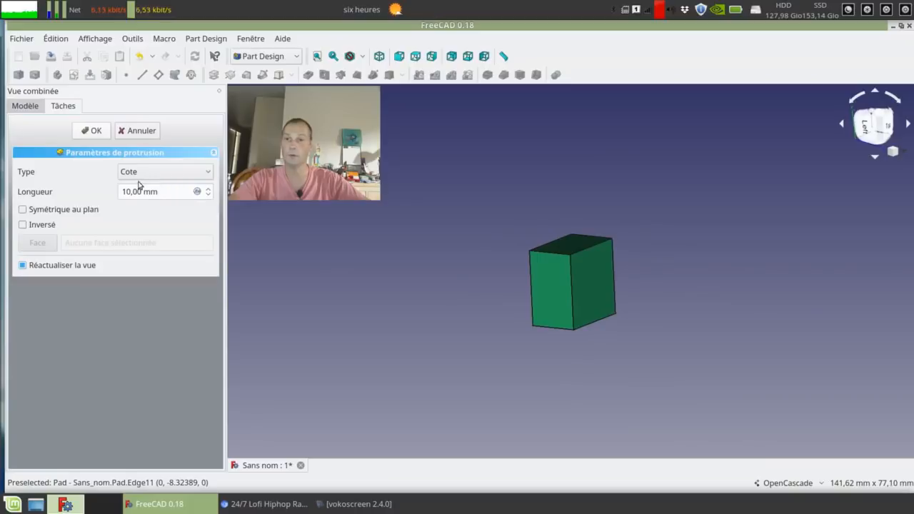
{"action": "left_click", "coordinate": [93, 128]}
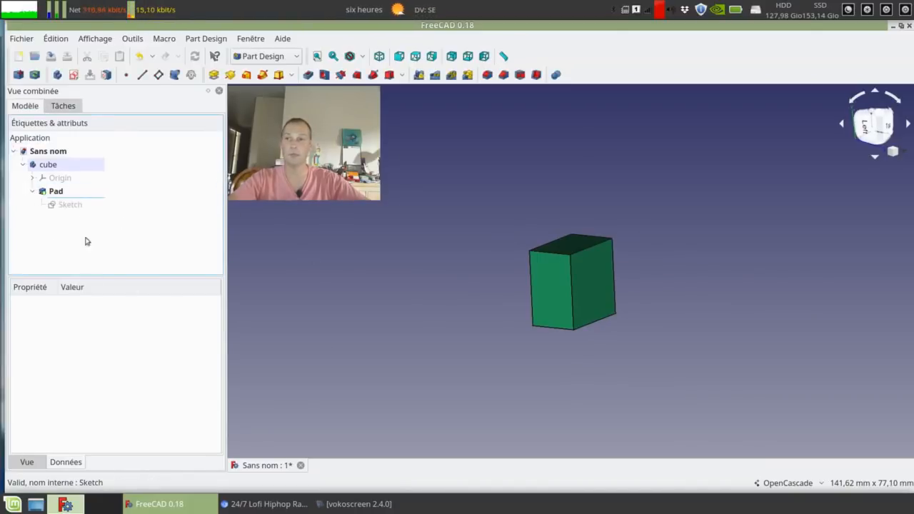
Reopen the pad's sketch, constrain the square's upper edge with a named 16 mm horizontal dimension, and place the dimension farther from the edge.
{"action": "double_click", "coordinate": [65, 205]}
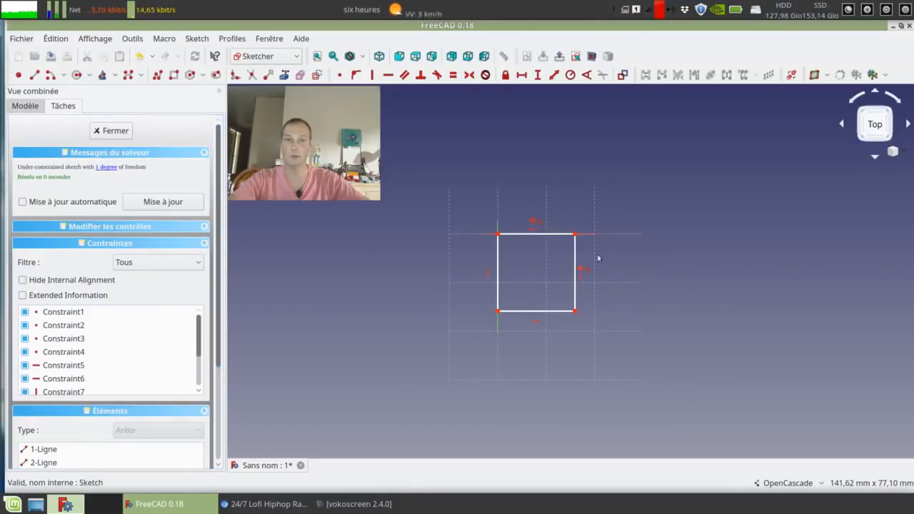
{"action": "scroll", "coordinate": [599, 258], "scroll_direction": "up", "scroll_amount": 4}
{"action": "left_click", "coordinate": [493, 230]}
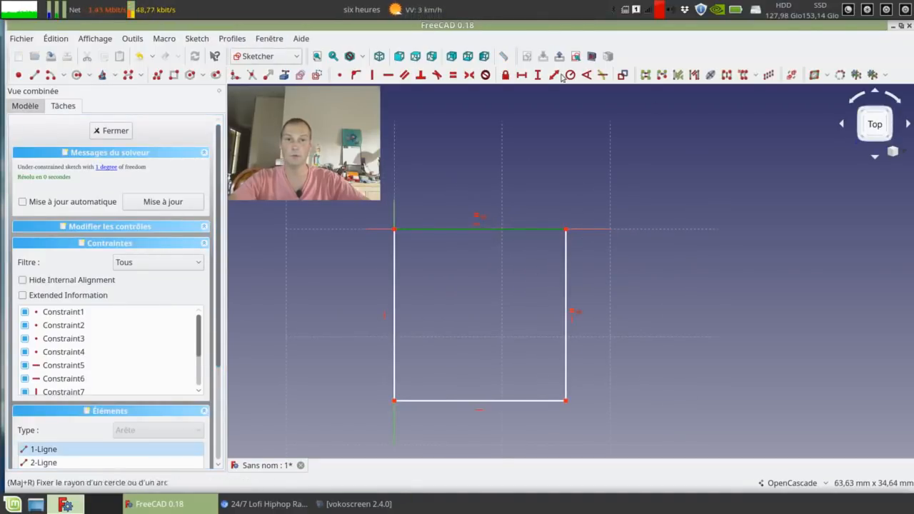
{"action": "left_click", "coordinate": [522, 75]}
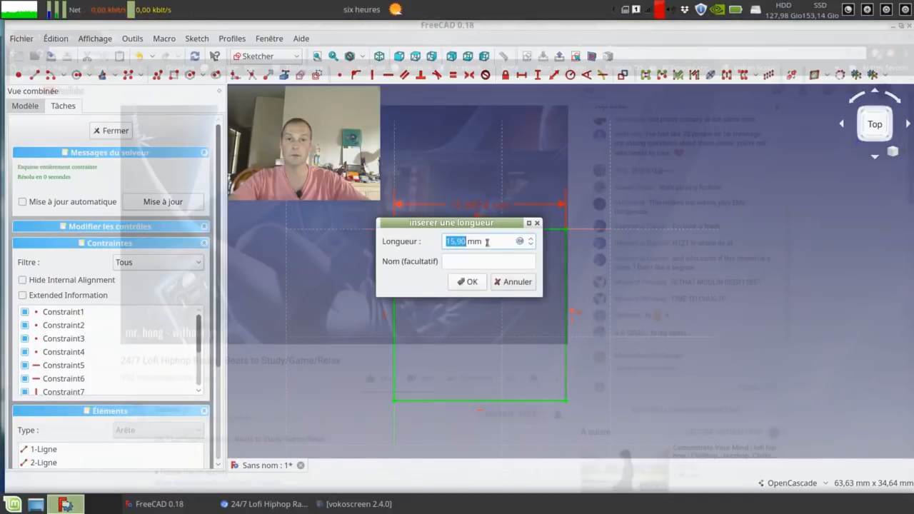
{"action": "type", "text": "16"}
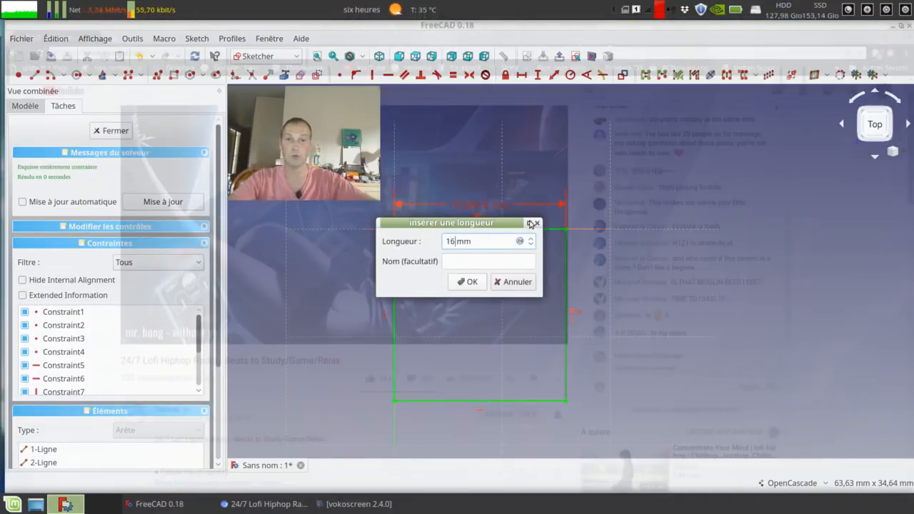
{"action": "left_click", "coordinate": [500, 258]}
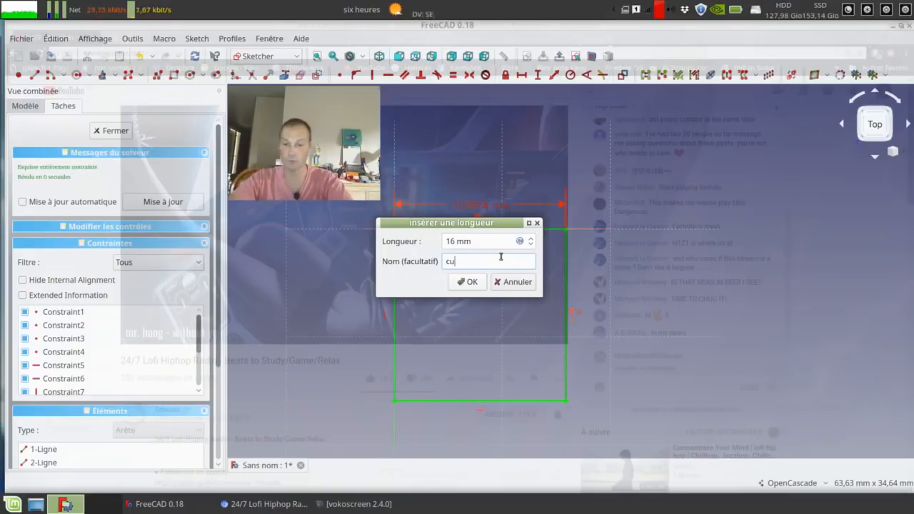
{"action": "left_click", "coordinate": [470, 281]}
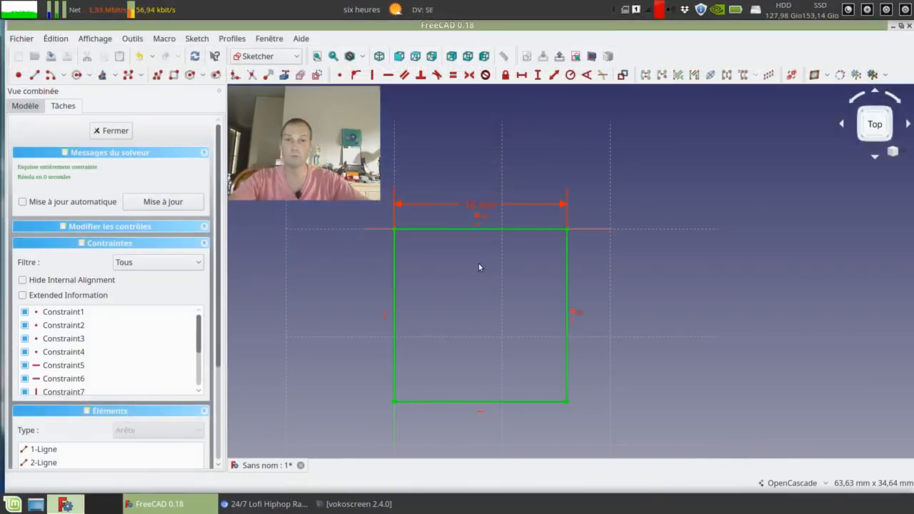
{"action": "left_click_drag", "start_coordinate": [485, 205], "coordinate": [484, 179]}
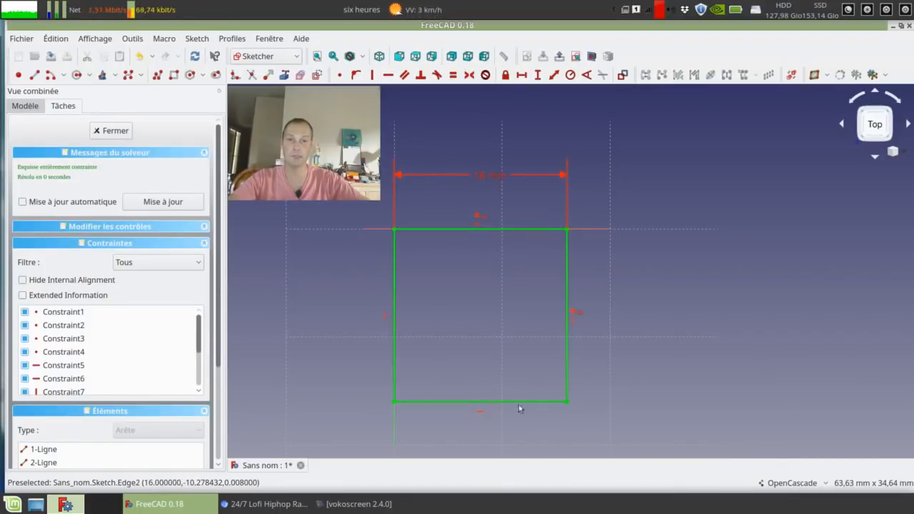
{"action": "left_click", "coordinate": [112, 134]}
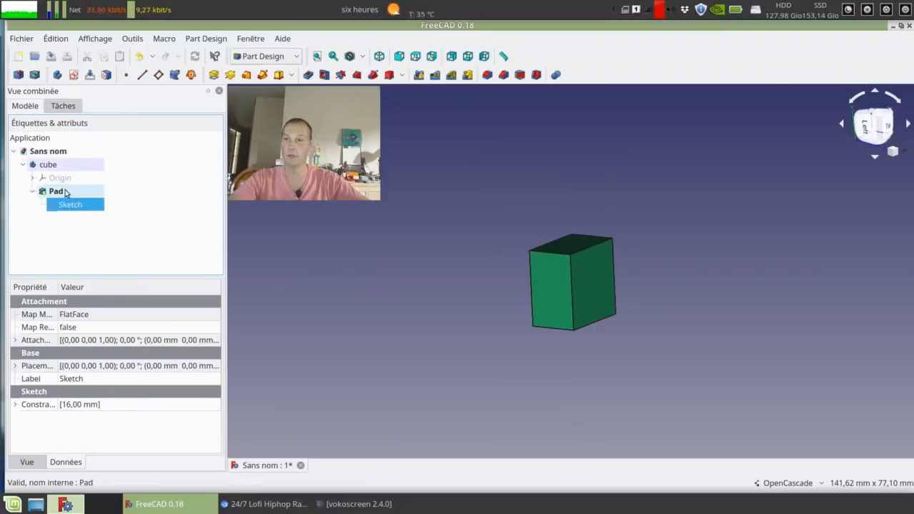
Link the pad's length to the sketch's named dimension with the expression Sketch.Constraints.cube and confirm the pad.
{"action": "left_click", "coordinate": [77, 192]}
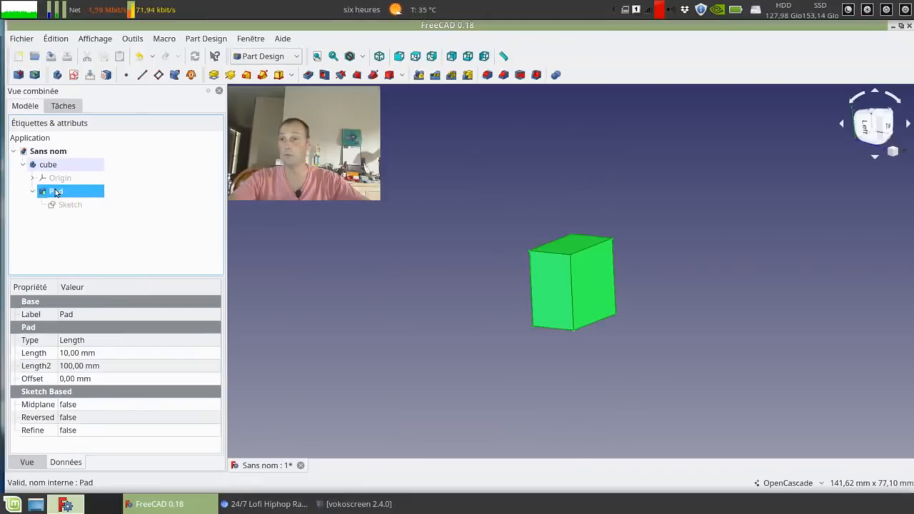
{"action": "double_click", "coordinate": [60, 194]}
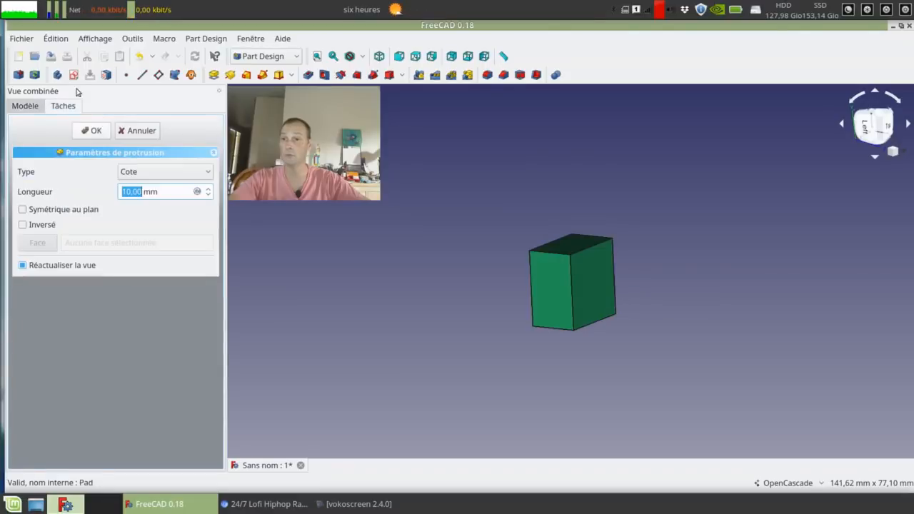
{"action": "left_click", "coordinate": [197, 192]}
{"action": "type", "text": "sc"}
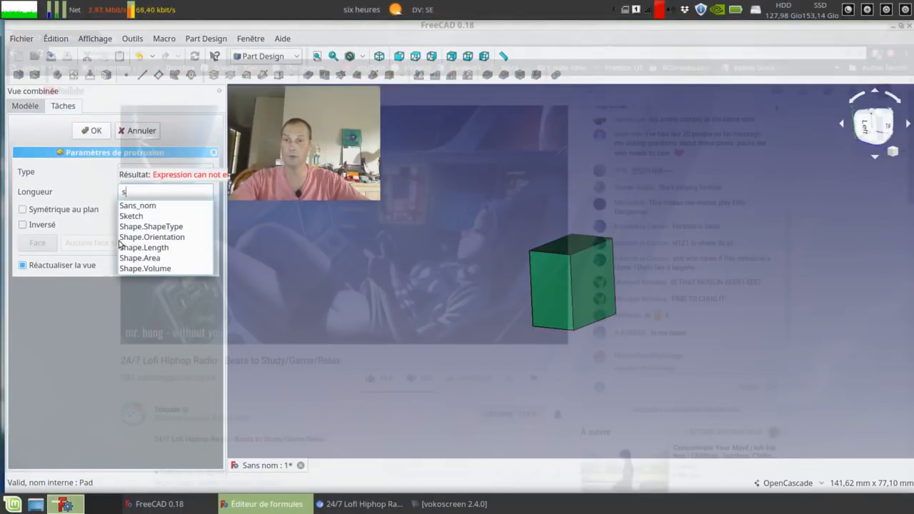
{"action": "key", "text": "BackSpace"}
{"action": "key", "text": "BackSpace"}
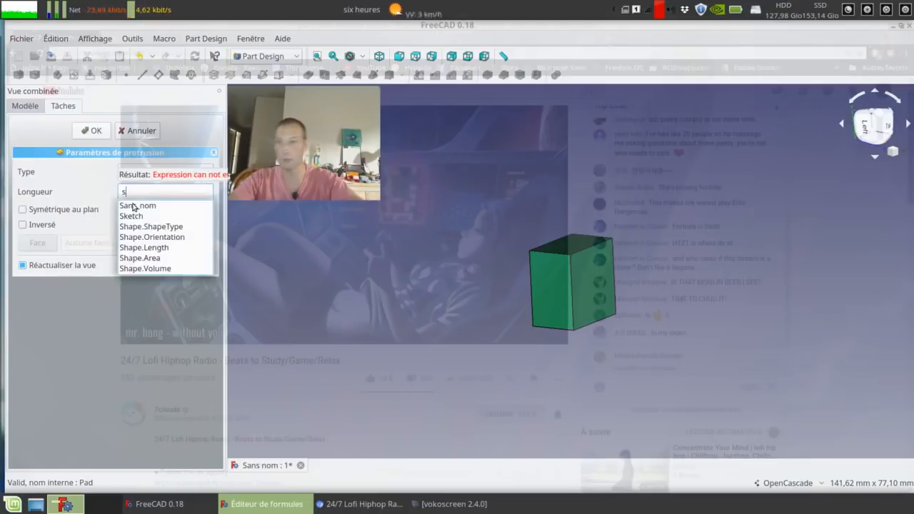
{"action": "type", "text": "s"}
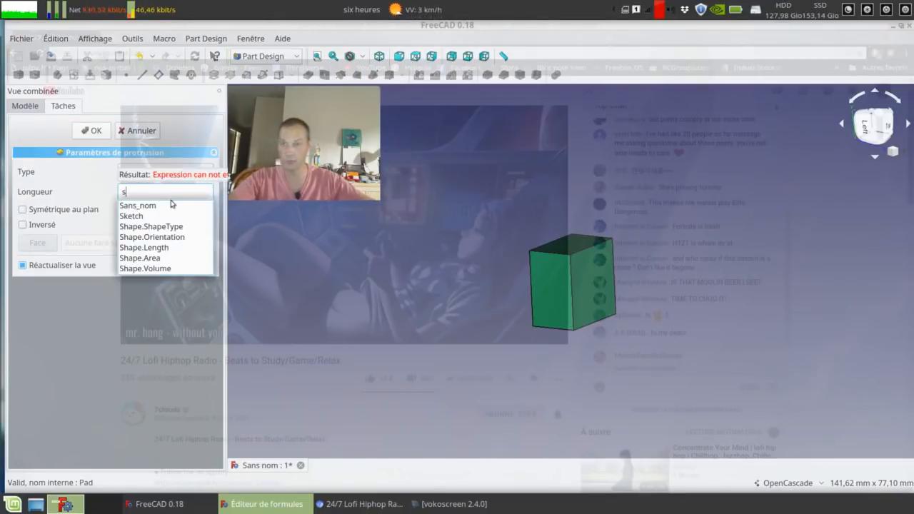
{"action": "left_click", "coordinate": [133, 217]}
{"action": "type", "text": "."}
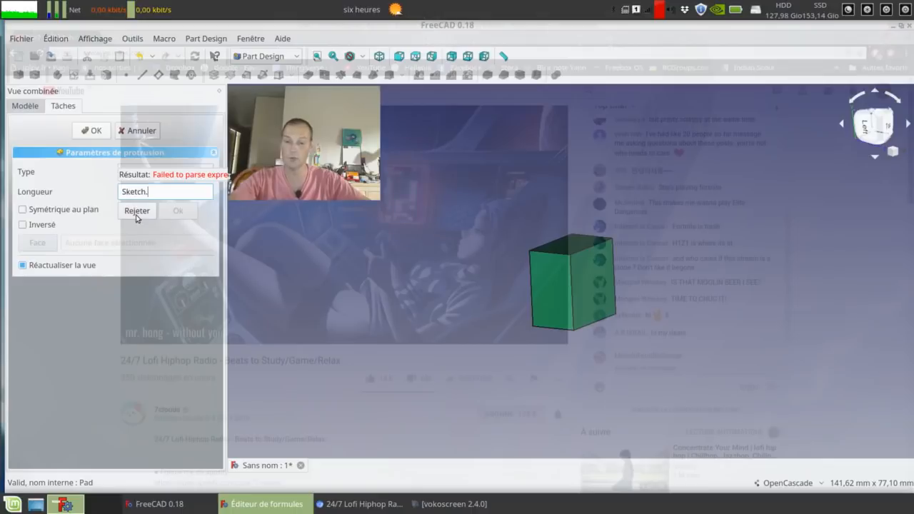
{"action": "type", "text": "c"}
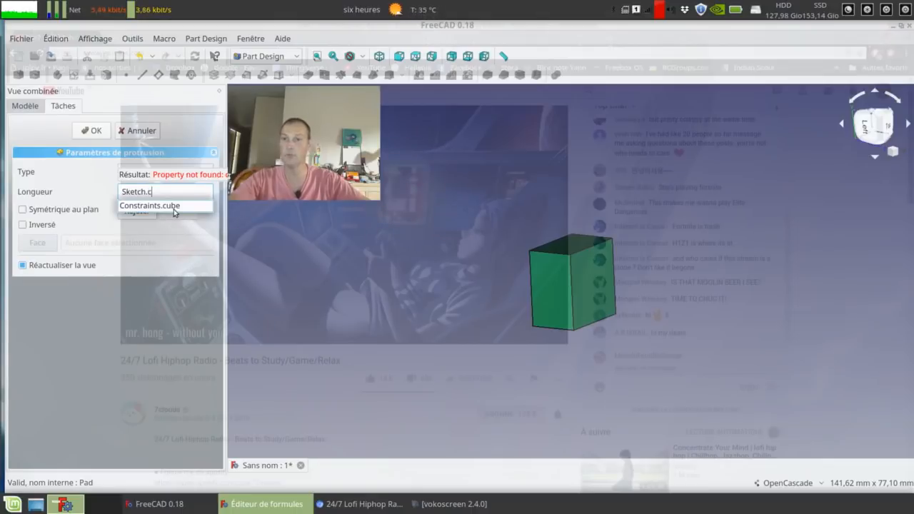
{"action": "left_click", "coordinate": [173, 206]}
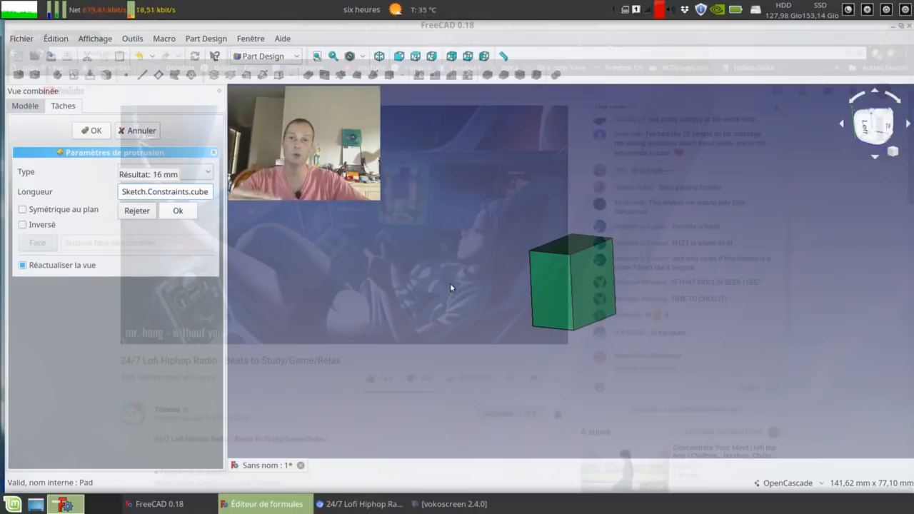
{"action": "left_click", "coordinate": [177, 211]}
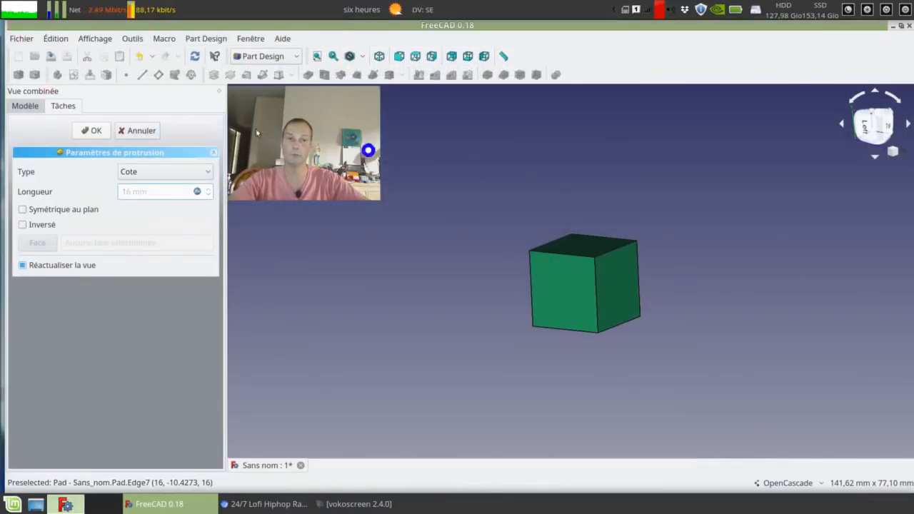
{"action": "left_click", "coordinate": [91, 131]}
Set the pad sketch's cube constraint to 18 mm through the sketch's data properties.
{"action": "left_click", "coordinate": [65, 206]}
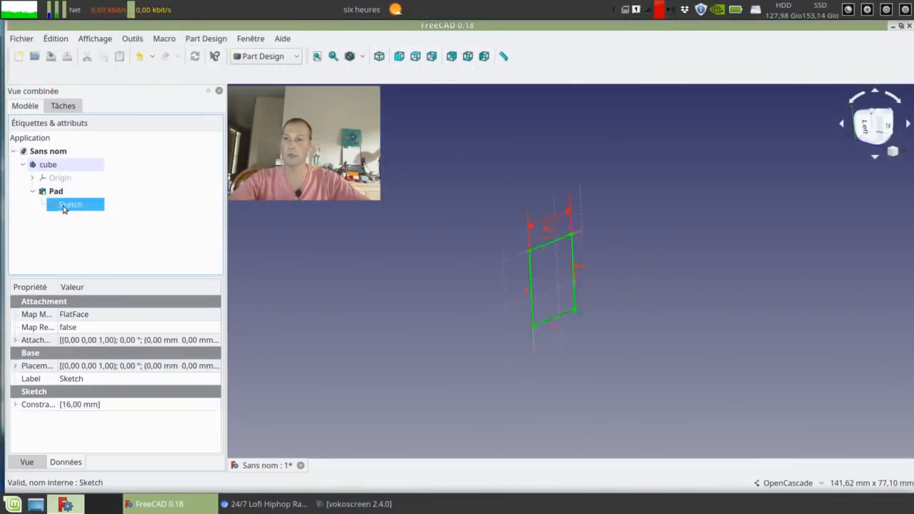
{"action": "double_click", "coordinate": [63, 206]}
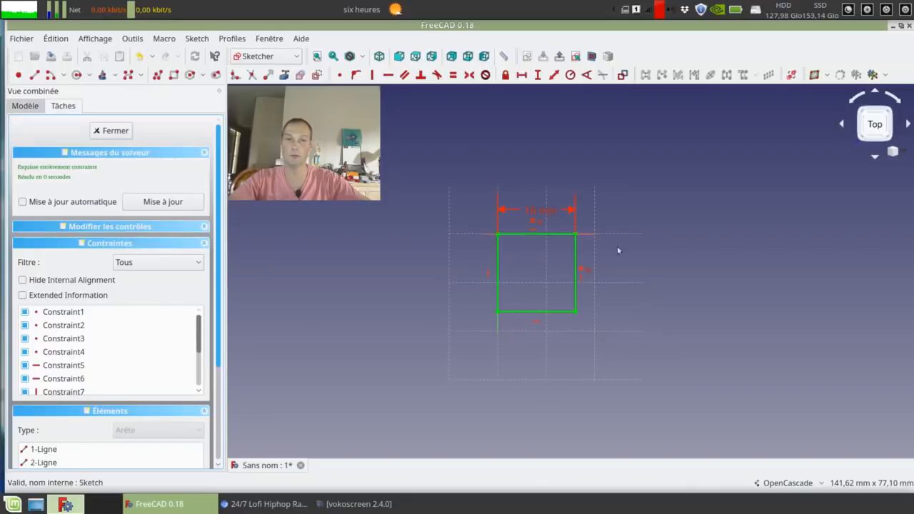
{"action": "left_click", "coordinate": [129, 132]}
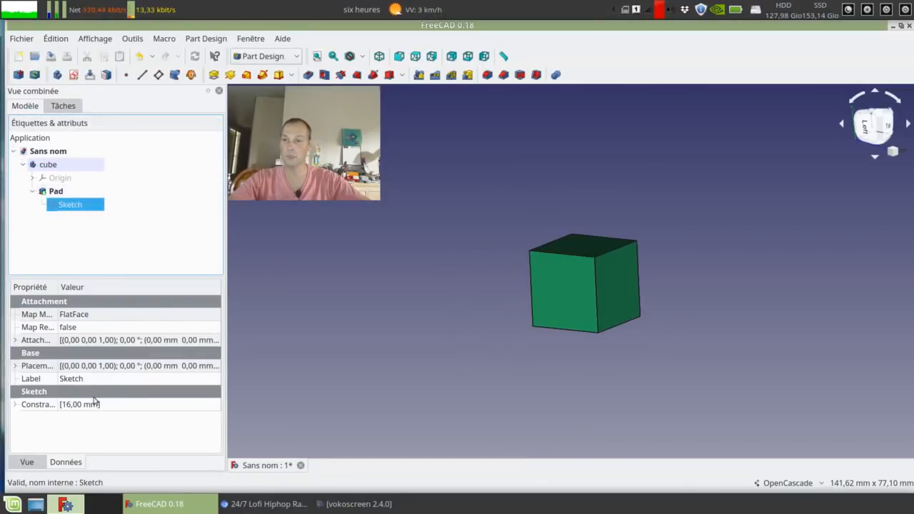
{"action": "left_click", "coordinate": [15, 405]}
{"action": "left_click", "coordinate": [75, 418]}
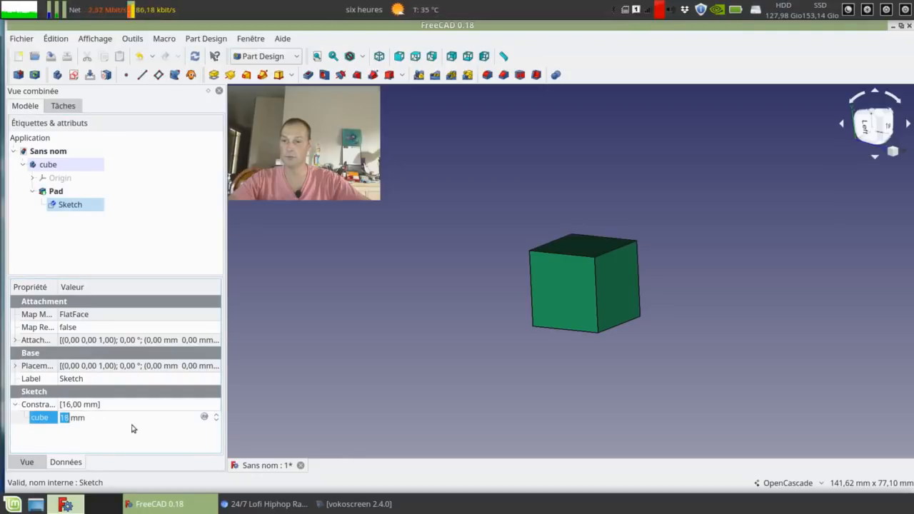
{"action": "key", "text": "Return"}
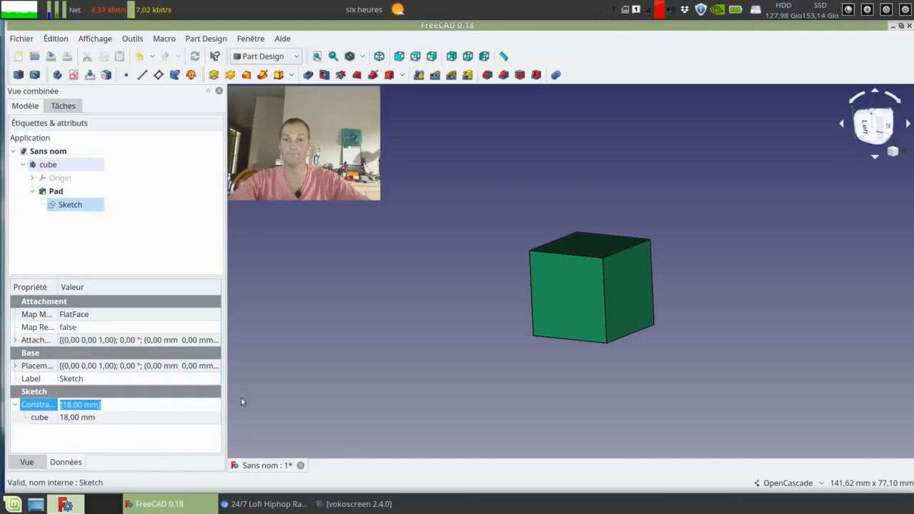
Create a second body in the document and hide the cube body.
{"action": "left_click", "coordinate": [133, 219]}
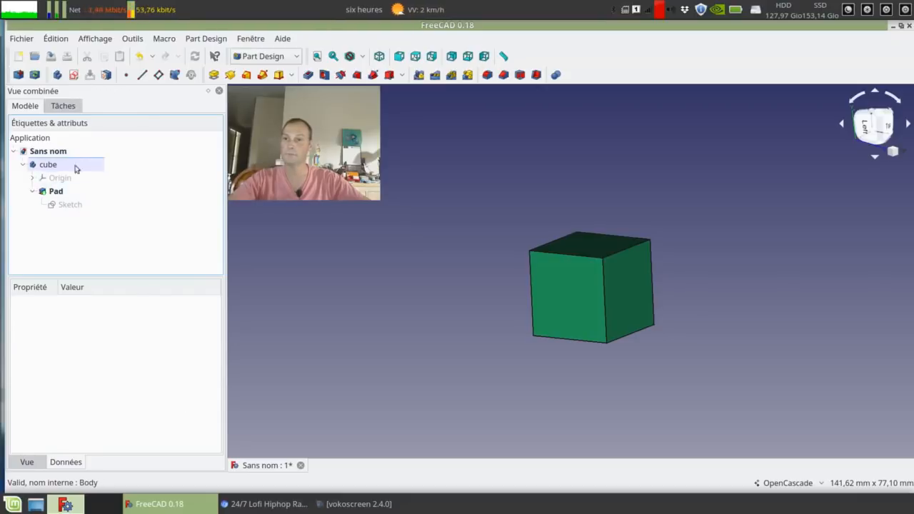
{"action": "left_click", "coordinate": [60, 77]}
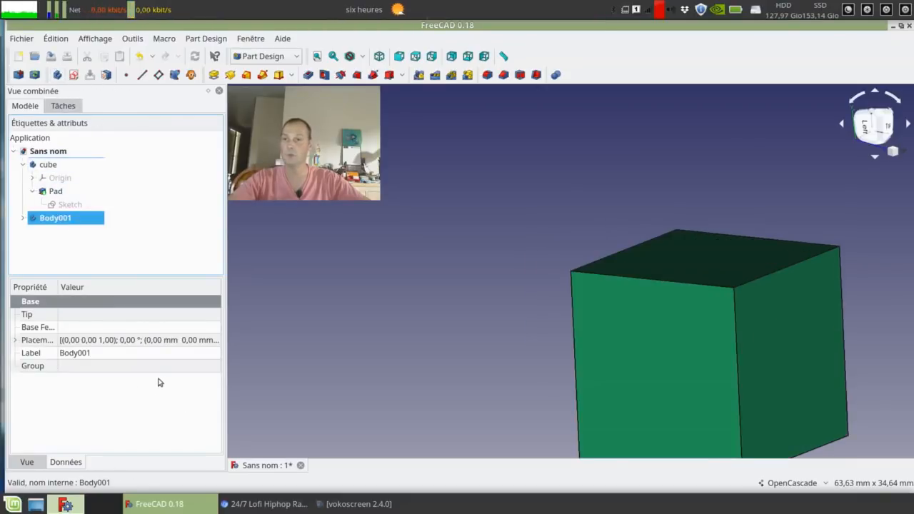
{"action": "left_click", "coordinate": [50, 166]}
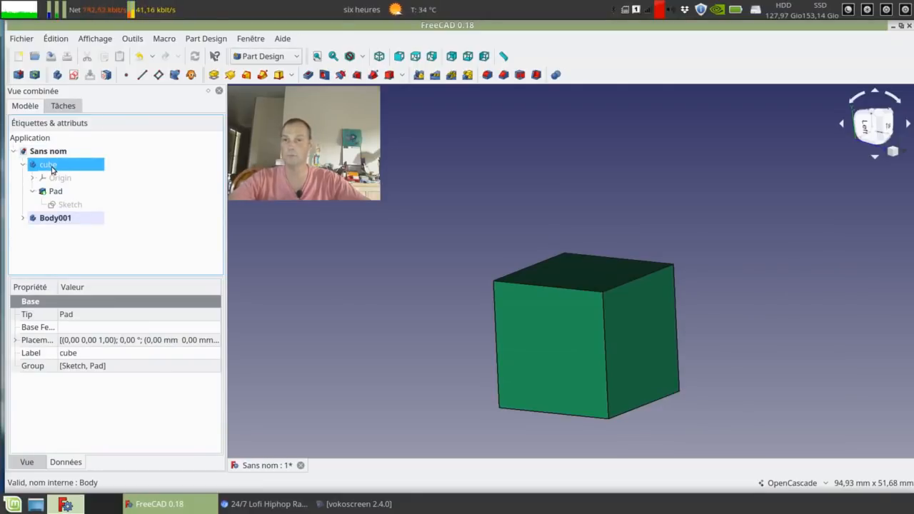
{"action": "key", "text": "space"}
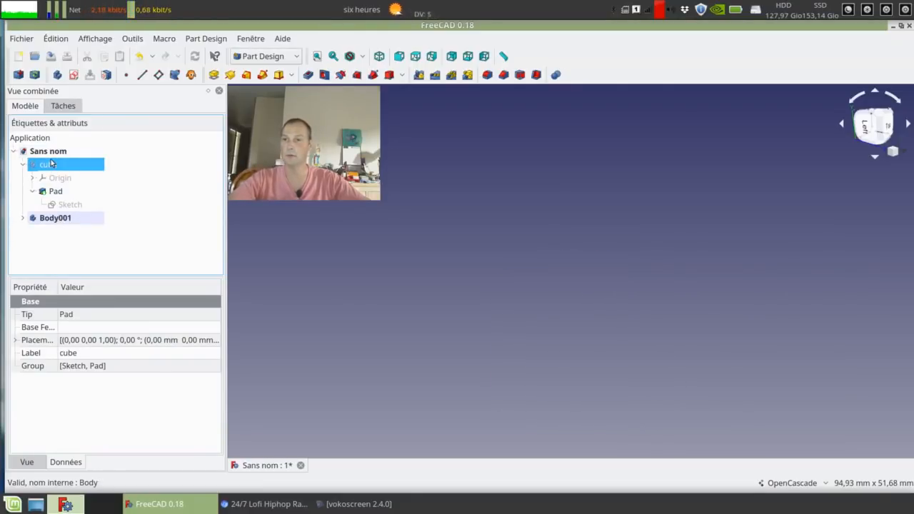
Rename the new body as paver.
{"action": "left_click", "coordinate": [44, 220]}
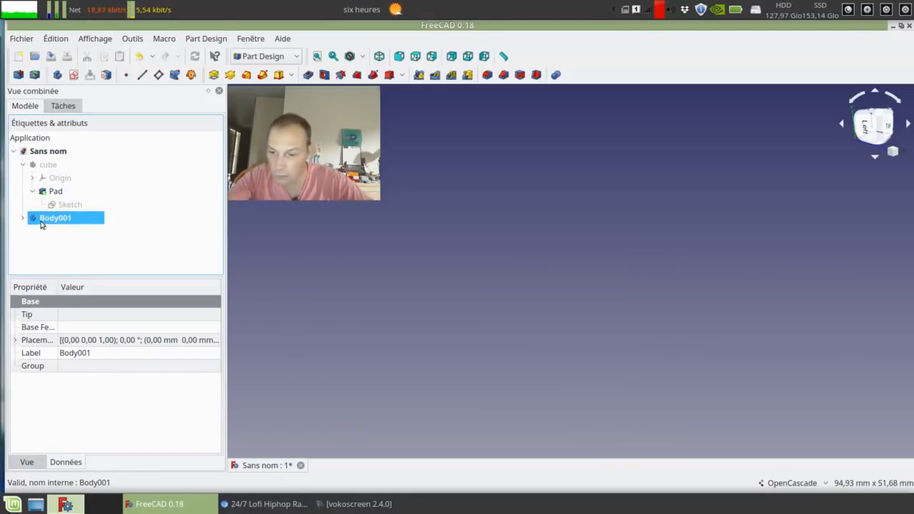
{"action": "key", "text": "F2"}
{"action": "type", "text": "p"}
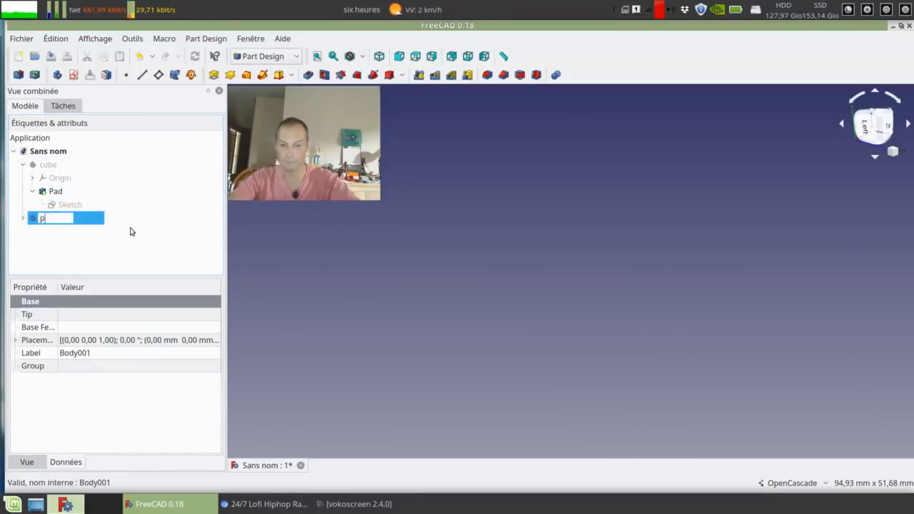
{"action": "type", "text": "av"}
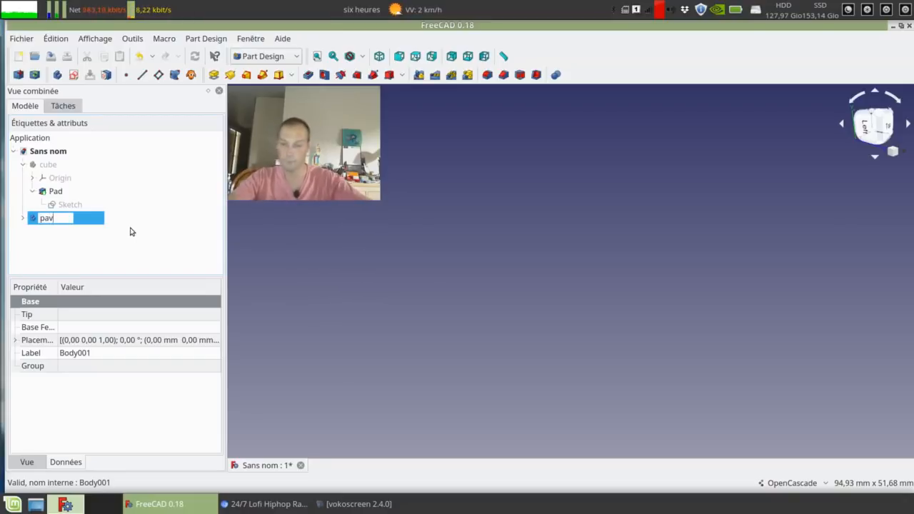
{"action": "type", "text": "er"}
{"action": "key", "text": "Return"}
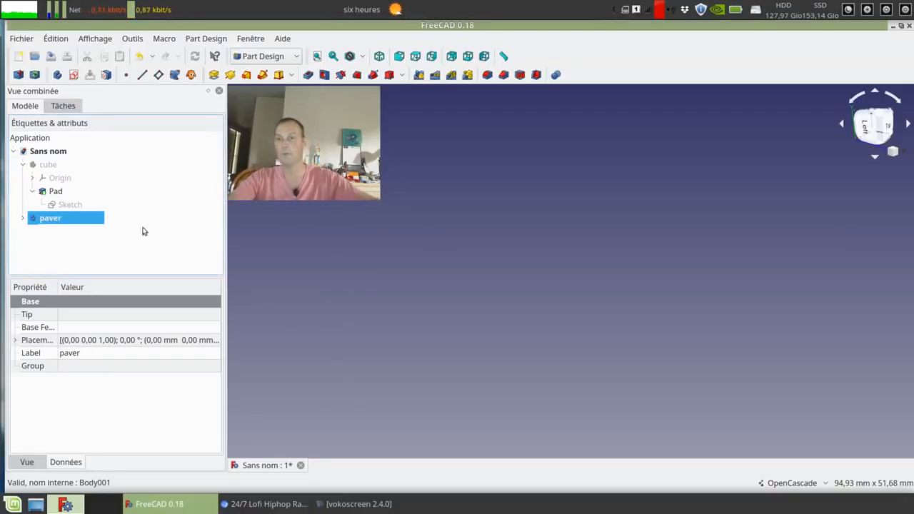
Create a new sketch on the YZ plane of the paver body.
{"action": "left_click", "coordinate": [21, 220]}
{"action": "left_click", "coordinate": [67, 231]}
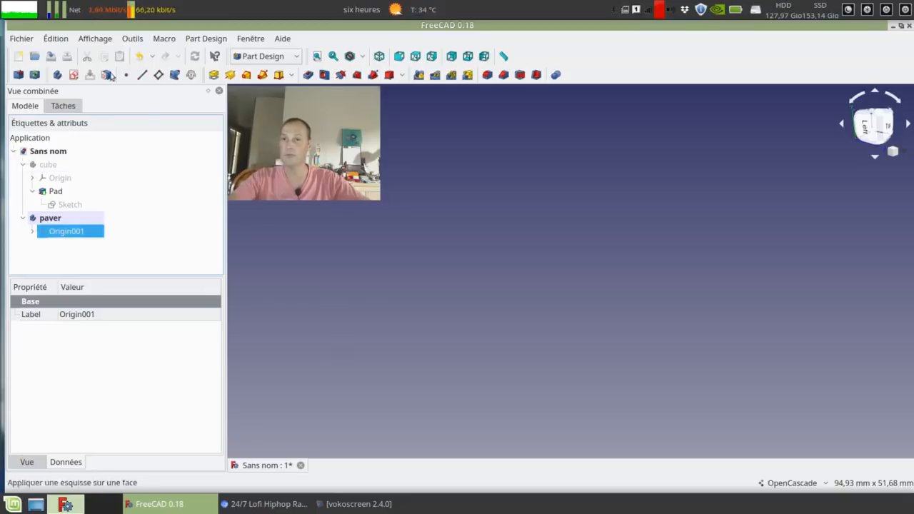
{"action": "left_click", "coordinate": [74, 75]}
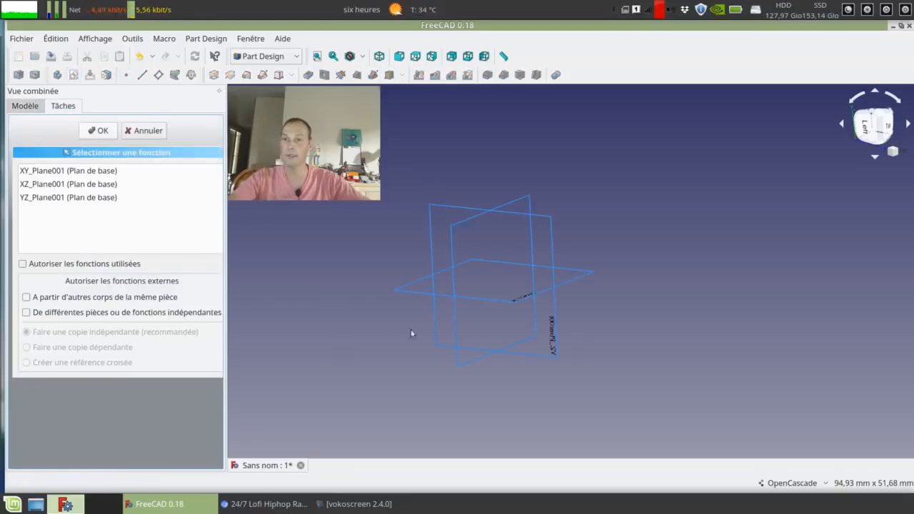
{"action": "left_click", "coordinate": [93, 197]}
{"action": "left_click", "coordinate": [100, 130]}
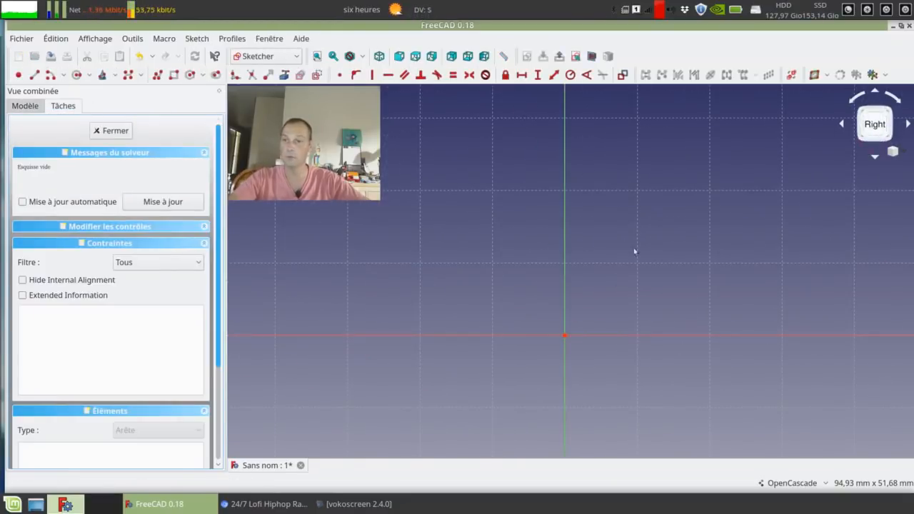
Draw a rectangle about 51 mm wide and 57 mm high that surrounds the sketch origin.
{"action": "scroll", "coordinate": [620, 279], "scroll_direction": "down", "scroll_amount": 4}
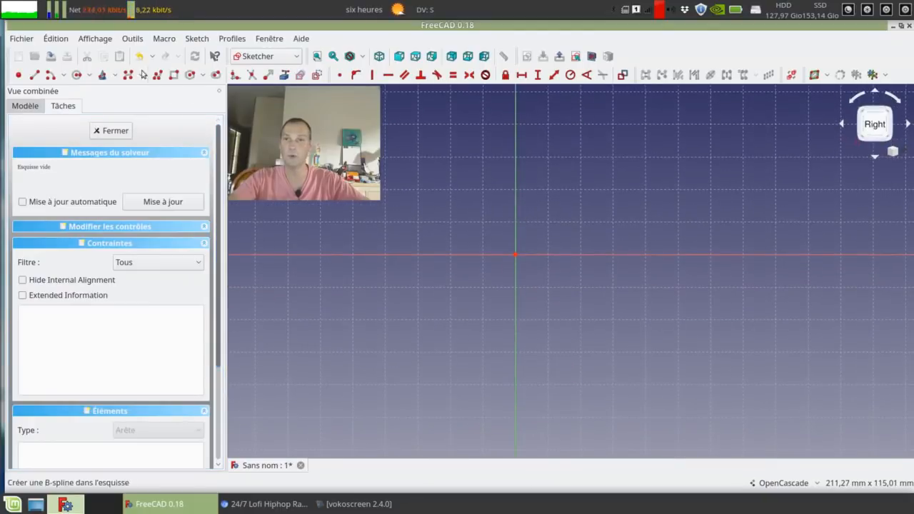
{"action": "left_click", "coordinate": [173, 74]}
{"action": "left_click", "coordinate": [437, 182]}
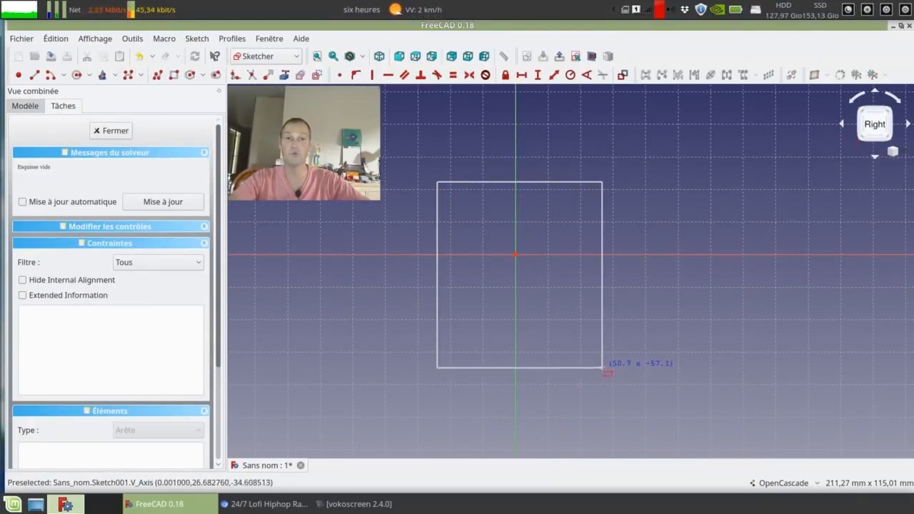
{"action": "left_click", "coordinate": [602, 369]}
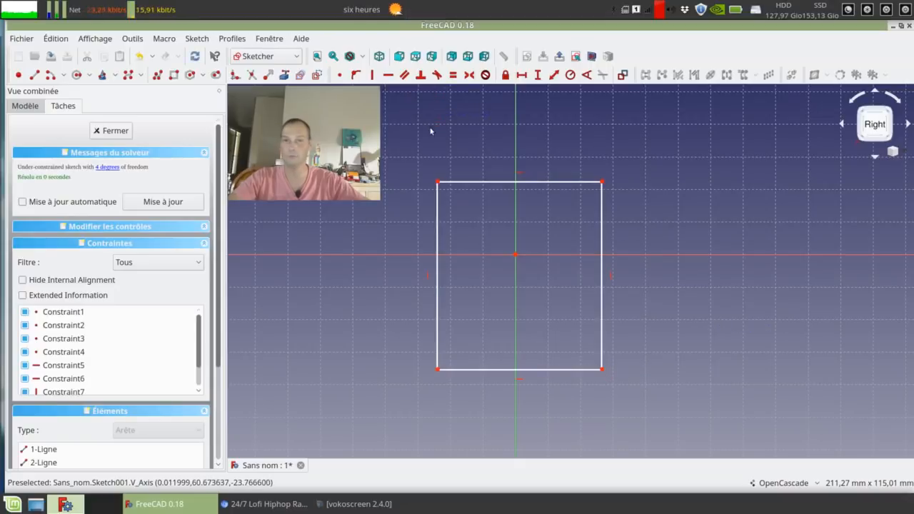
Constrain the horizontal length of the rectangle's upper edge with the formula Sketch.Constraints.cube.
{"action": "left_click", "coordinate": [521, 74]}
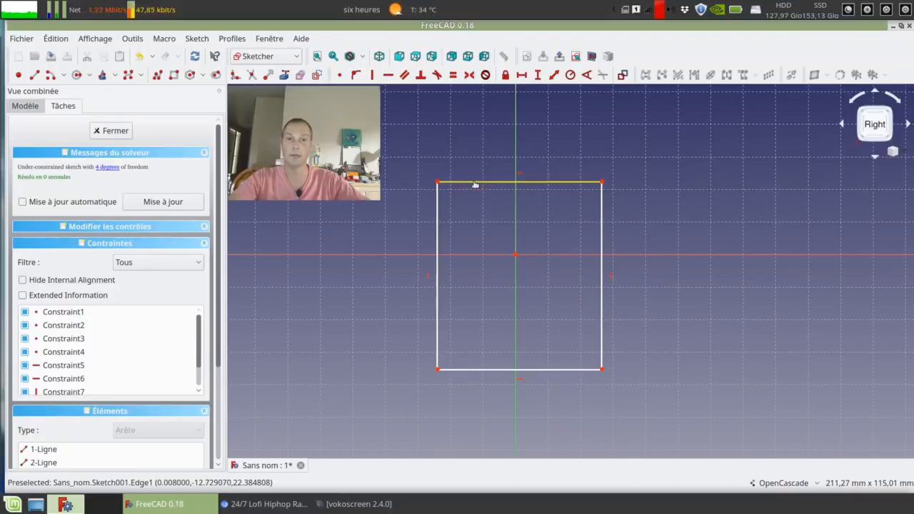
{"action": "left_click", "coordinate": [475, 185]}
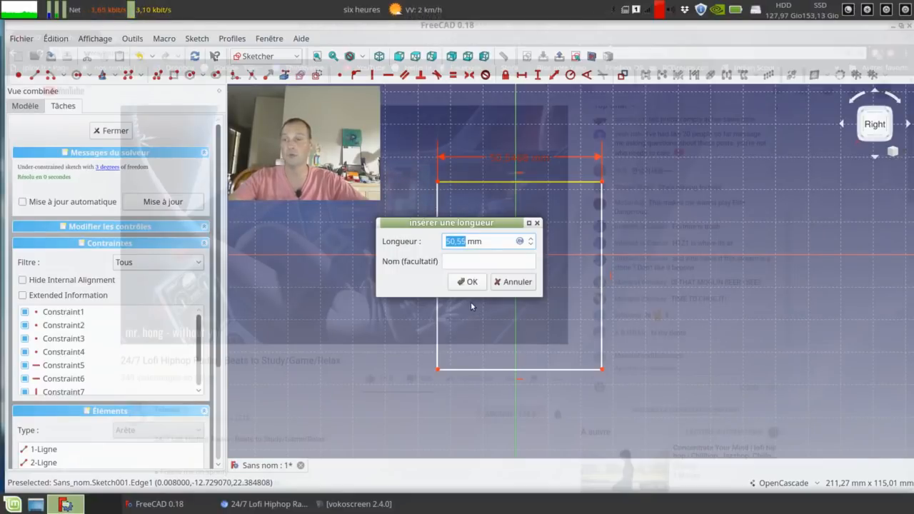
{"action": "left_click", "coordinate": [520, 243]}
{"action": "left_click", "coordinate": [519, 241]}
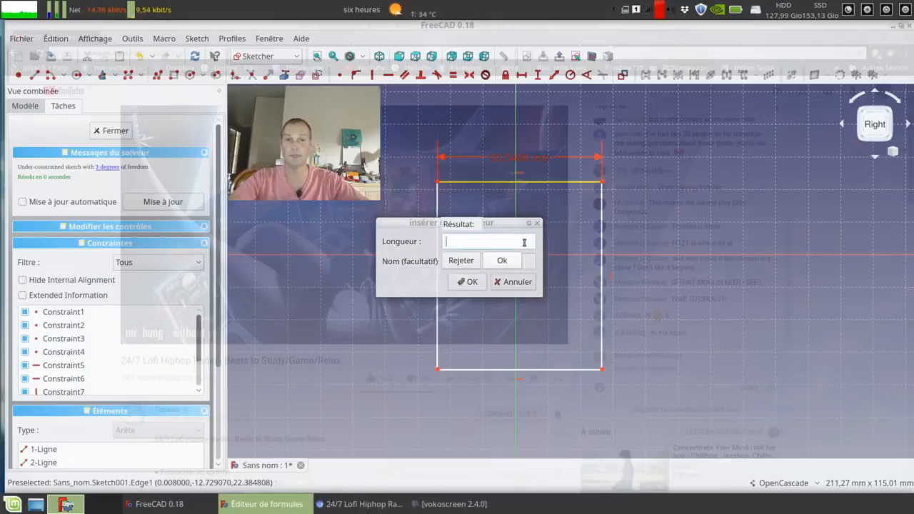
{"action": "type", "text": "S"}
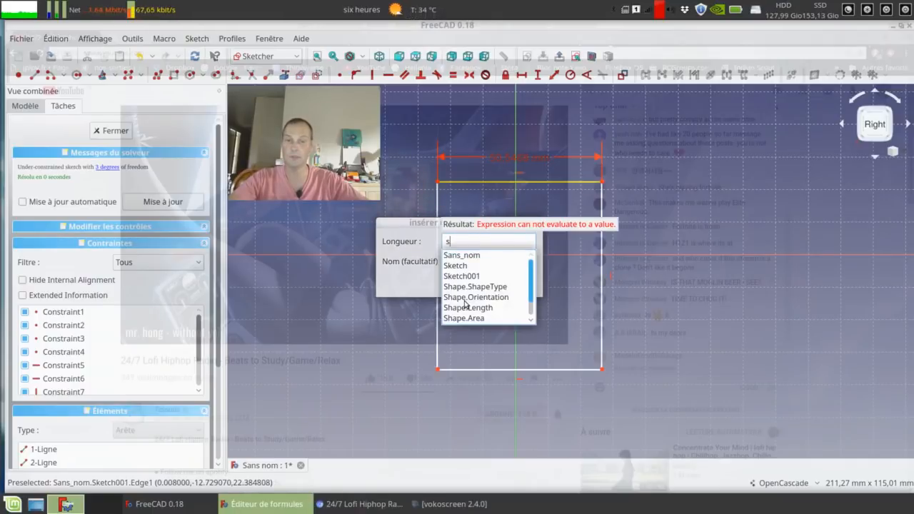
{"action": "left_click", "coordinate": [459, 265]}
{"action": "type", "text": "ch.c"}
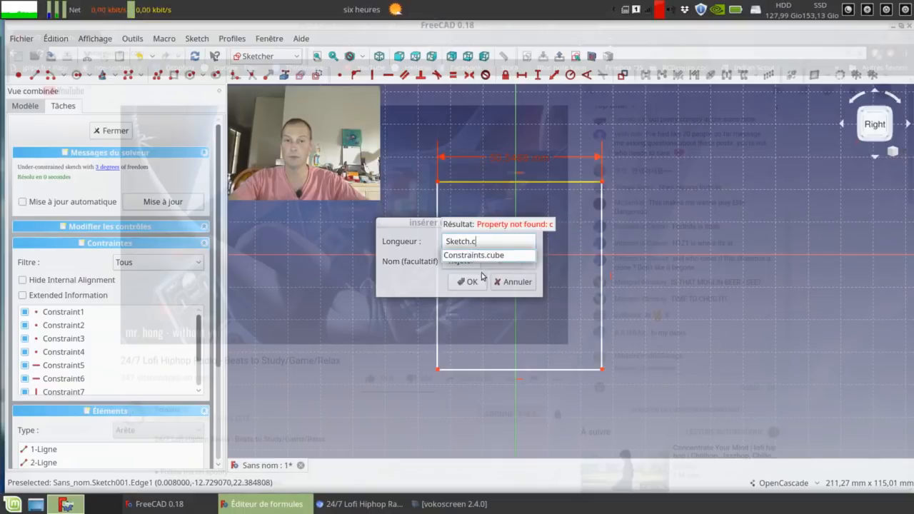
{"action": "left_click", "coordinate": [468, 255]}
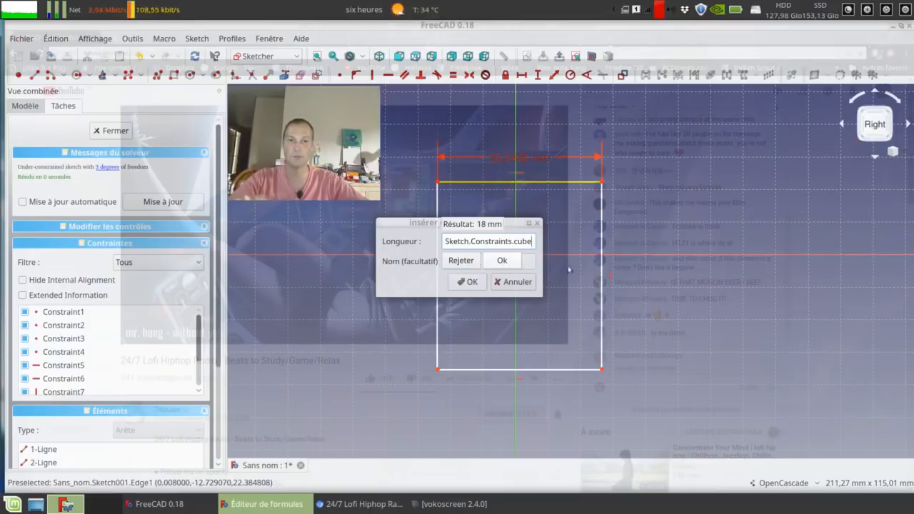
{"action": "left_click", "coordinate": [494, 262]}
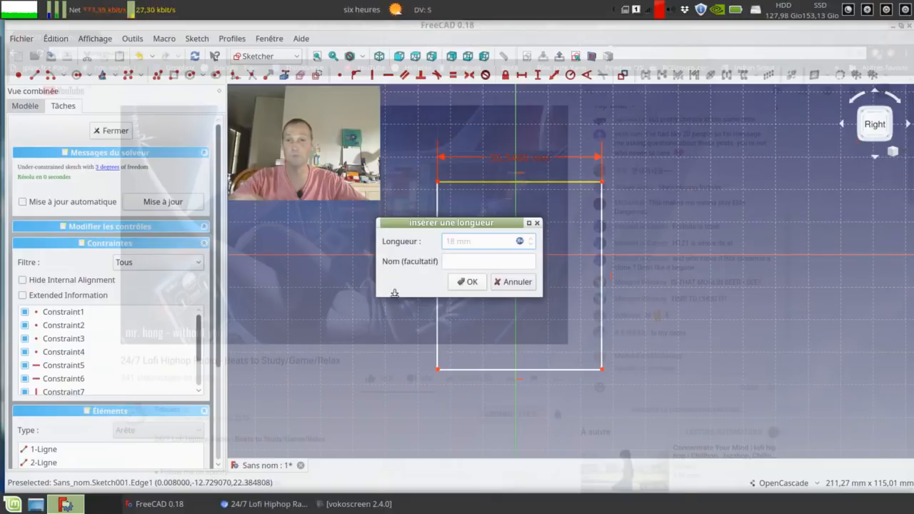
{"action": "left_click", "coordinate": [464, 282]}
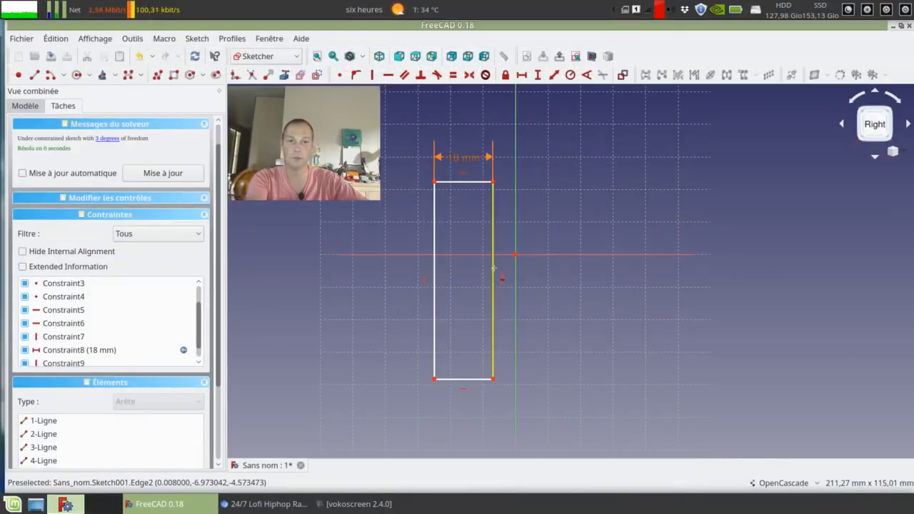
Constrain the rectangle's height with the formula Sketch.Constraints.cube*2 and move both dimension labels clear of the rectangle.
{"action": "left_click", "coordinate": [493, 279]}
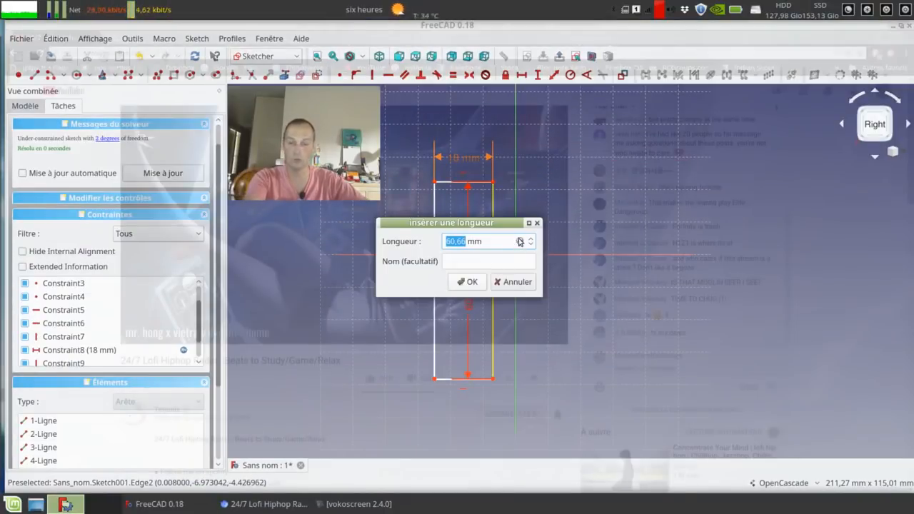
{"action": "type", "text": "s"}
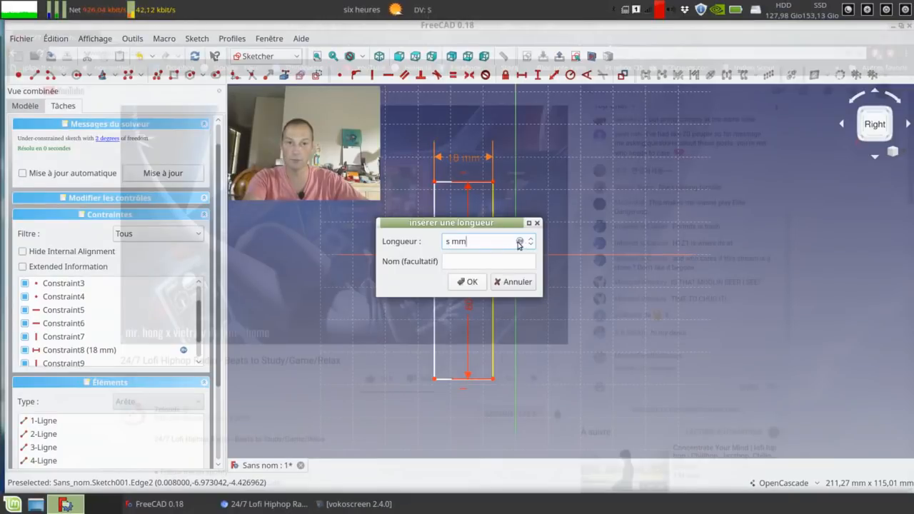
{"action": "left_click", "coordinate": [519, 241]}
{"action": "type", "text": "s"}
{"action": "left_click", "coordinate": [454, 266]}
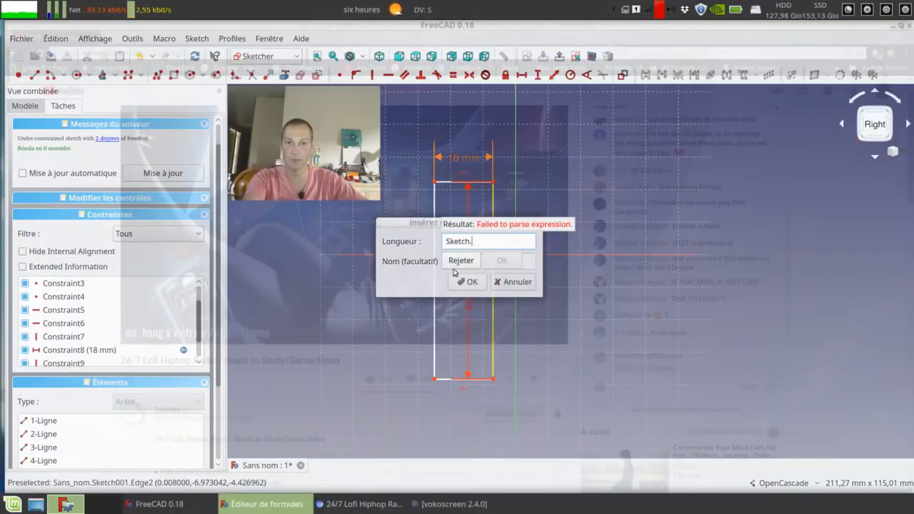
{"action": "type", "text": "Constraints.cube"}
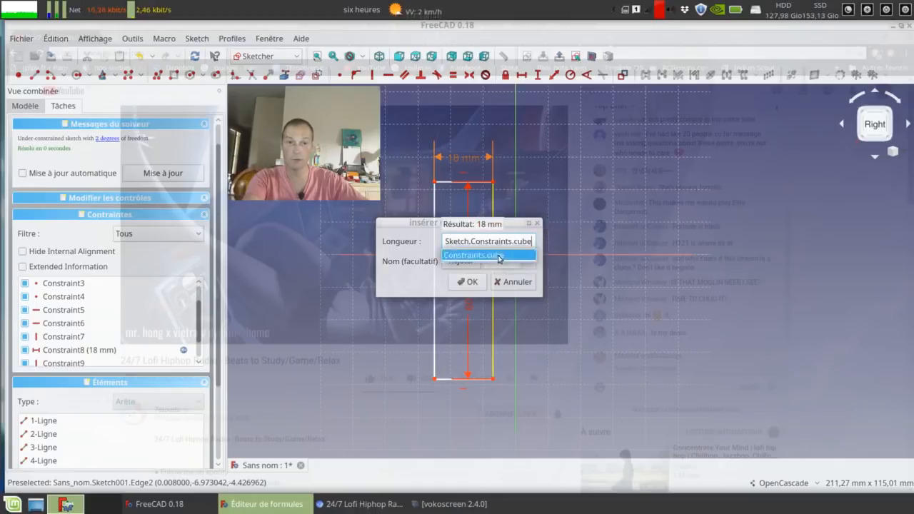
{"action": "left_click", "coordinate": [498, 256]}
{"action": "type", "text": "*2"}
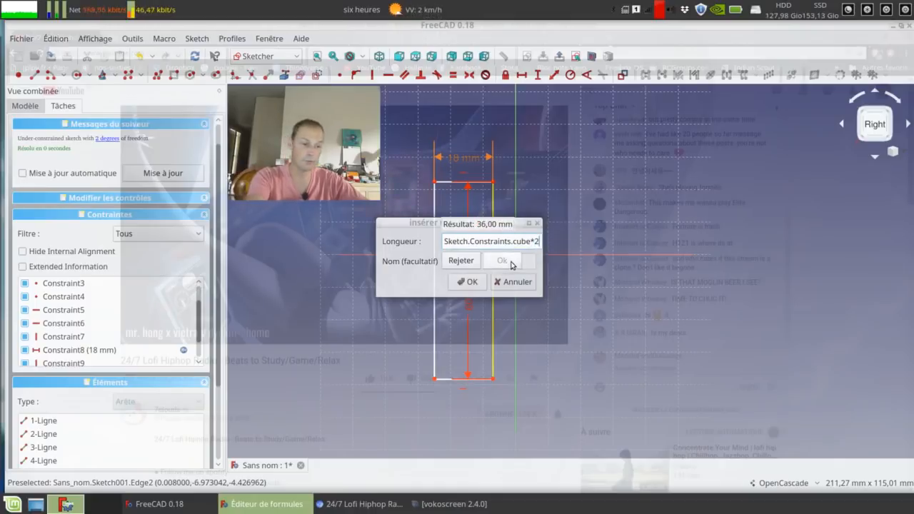
{"action": "left_click", "coordinate": [502, 260]}
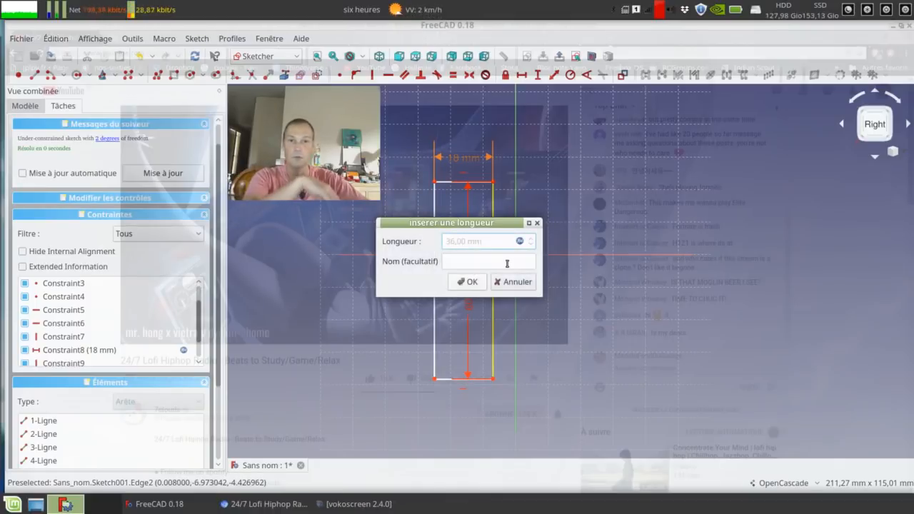
{"action": "left_click", "coordinate": [465, 283]}
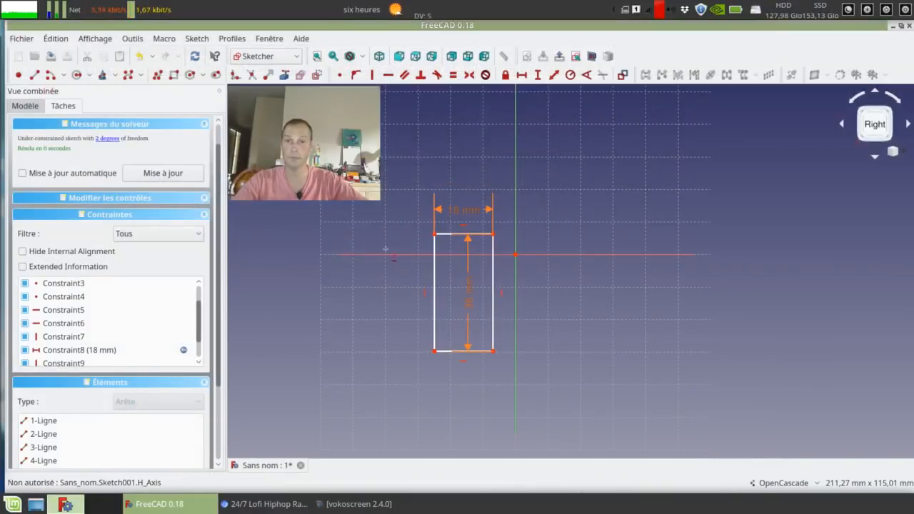
{"action": "left_click_drag", "start_coordinate": [464, 300], "coordinate": [524, 179]}
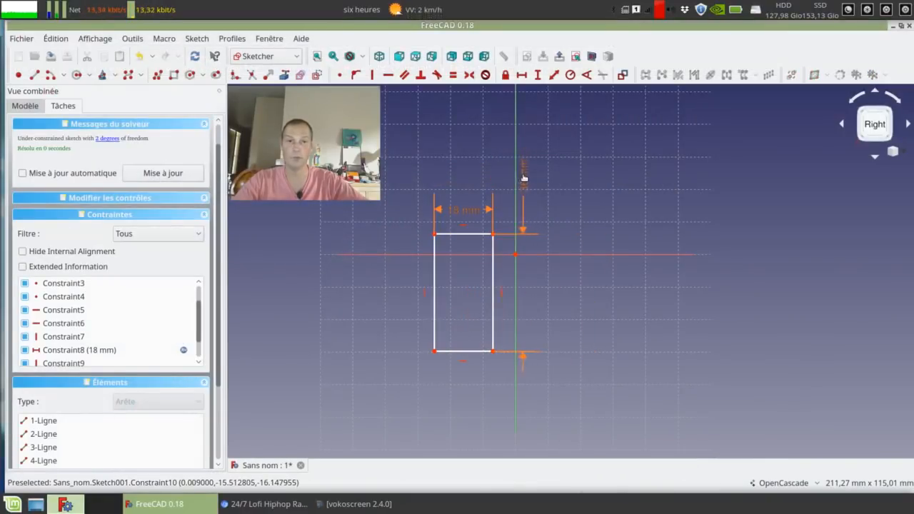
{"action": "left_click_drag", "start_coordinate": [444, 222], "coordinate": [360, 233]}
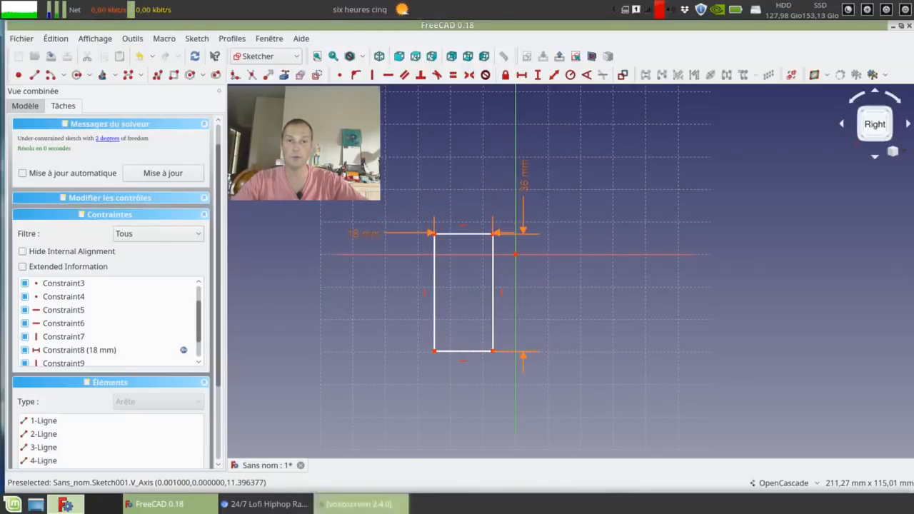
Remove the formula from the rectangle's width dimension so that it holds a plain length.
{"action": "double_click", "coordinate": [357, 236]}
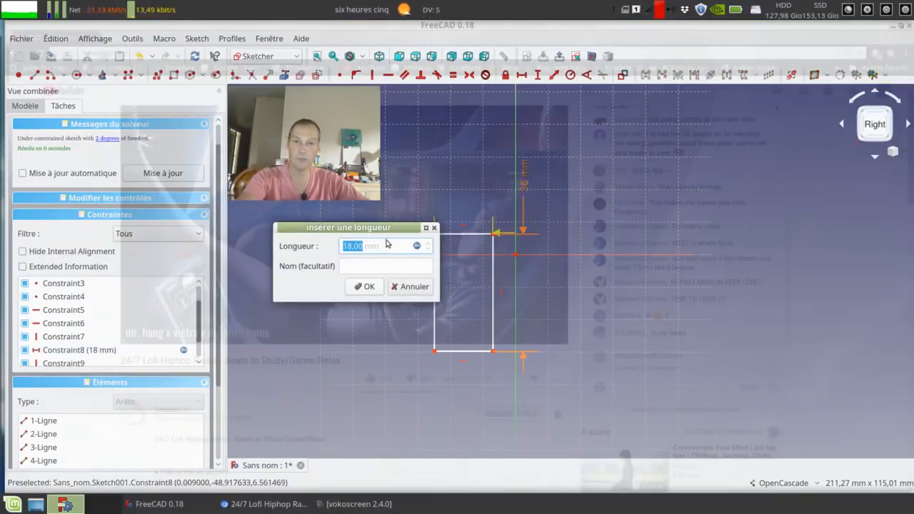
{"action": "left_click", "coordinate": [390, 244]}
{"action": "left_click", "coordinate": [417, 246]}
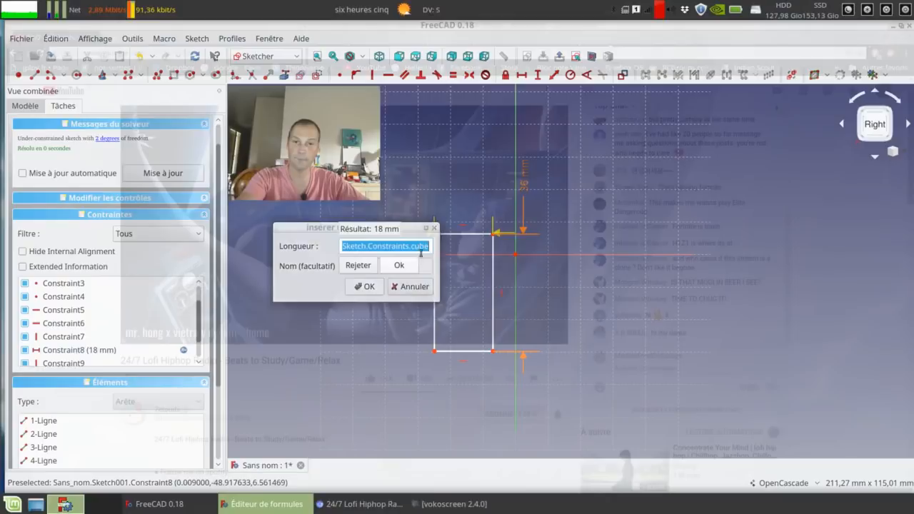
{"action": "left_click", "coordinate": [359, 265]}
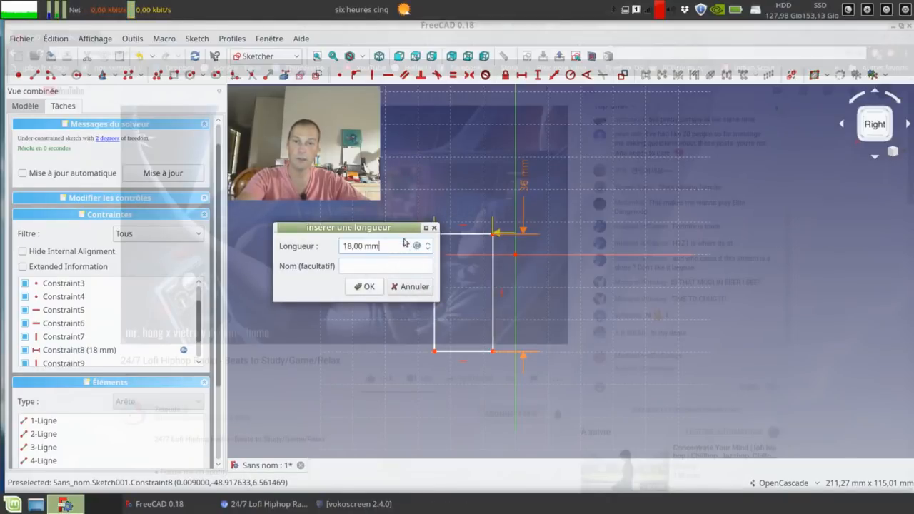
{"action": "left_click", "coordinate": [369, 284]}
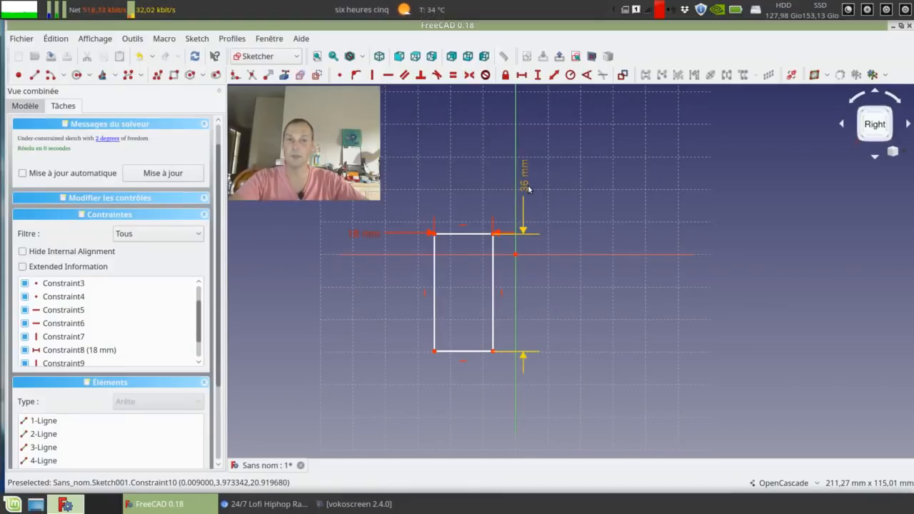
Link the rectangle's width dimension to a formula again and close the sketch.
{"action": "double_click", "coordinate": [357, 233]}
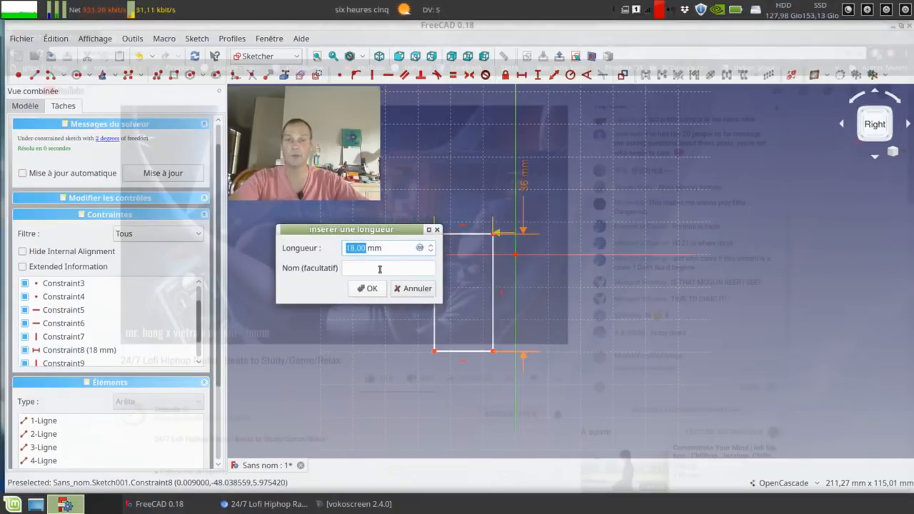
{"action": "left_click", "coordinate": [420, 247]}
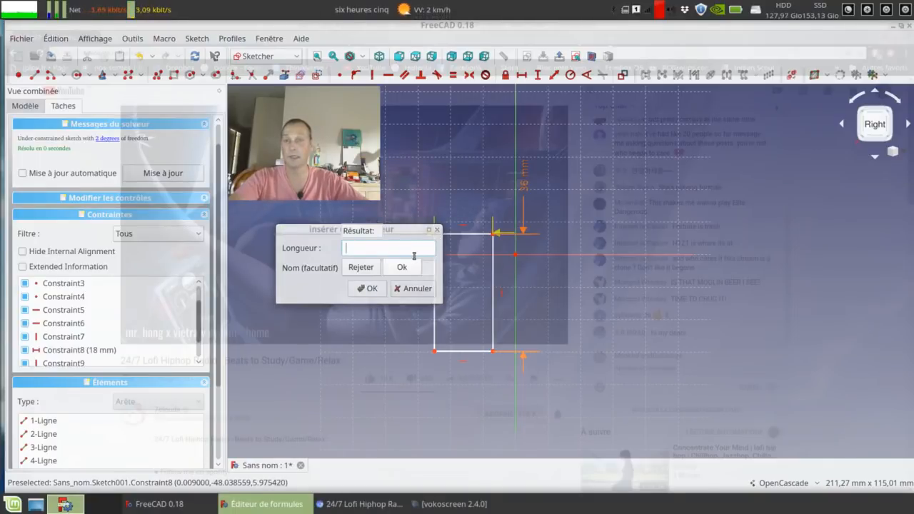
{"action": "left_click", "coordinate": [402, 267]}
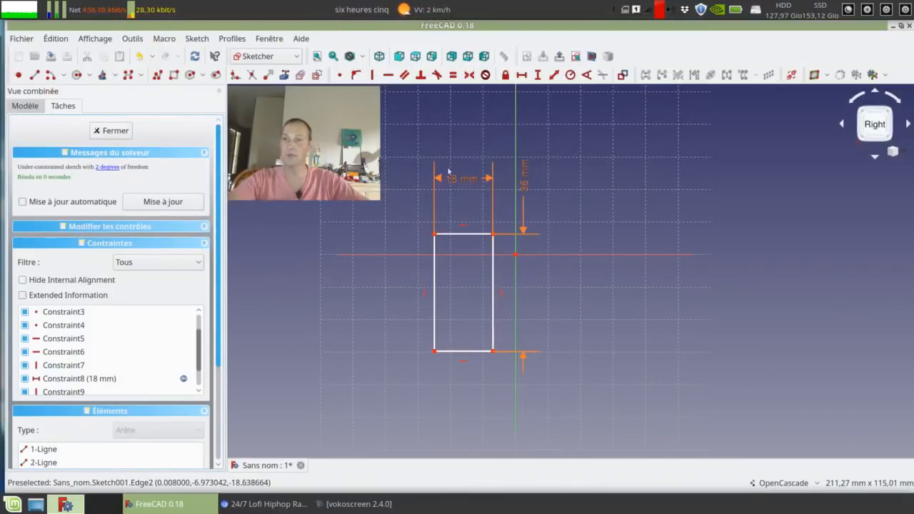
{"action": "left_click", "coordinate": [101, 129]}
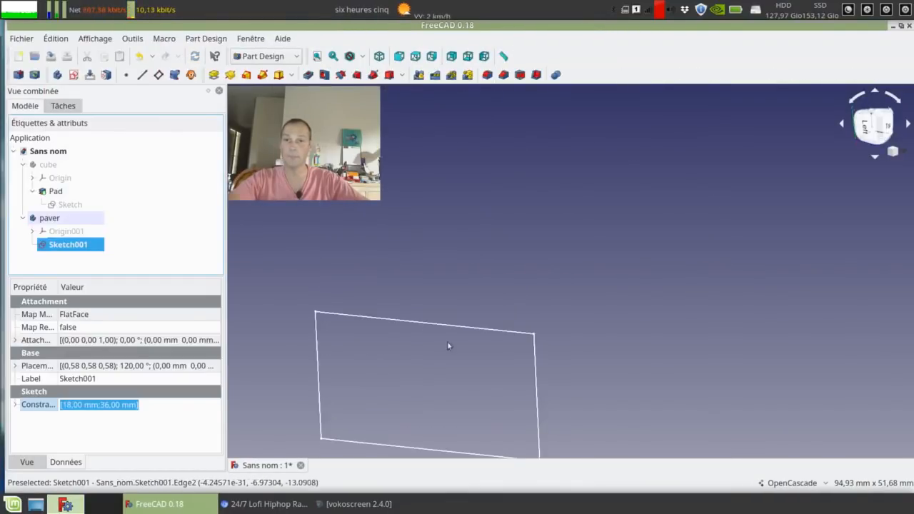
Pad the paver sketch with a length of 1 mm.
{"action": "mouse_move", "coordinate": [450, 290]}
{"action": "middle_mouse_down"}
{"action": "mouse_move", "coordinate": [589, 167]}
{"action": "mouse_move", "coordinate": [650, 254]}
{"action": "mouse_move", "coordinate": [464, 313]}
{"action": "mouse_move", "coordinate": [475, 307]}
{"action": "middle_mouse_up"}
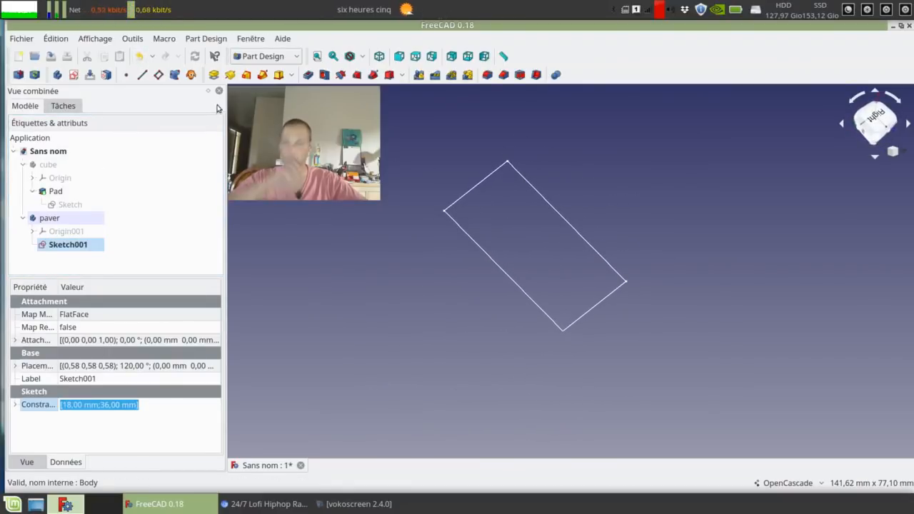
{"action": "left_click", "coordinate": [214, 75]}
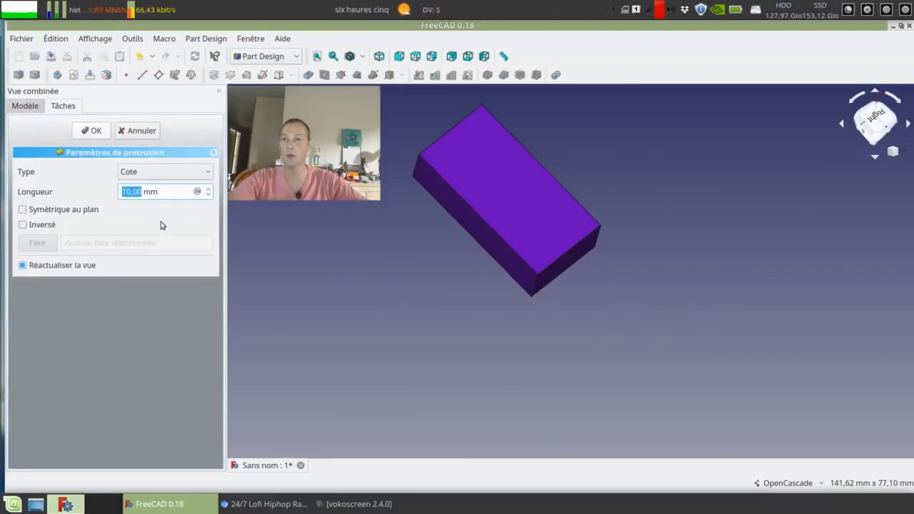
{"action": "type", "text": "1"}
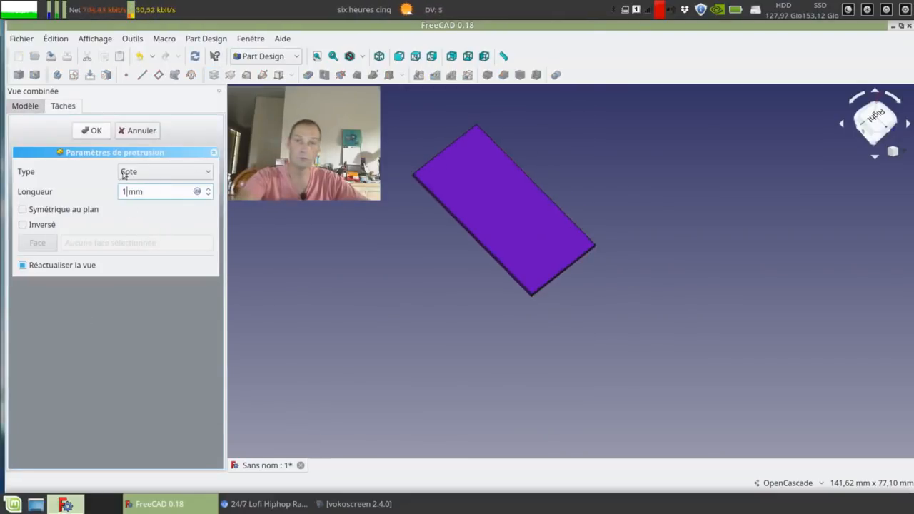
{"action": "left_click", "coordinate": [98, 133]}
Make the cube body visible again alongside the paver body.
{"action": "right_click_drag", "start_coordinate": [396, 263], "coordinate": [514, 293], "text": "ctrl"}
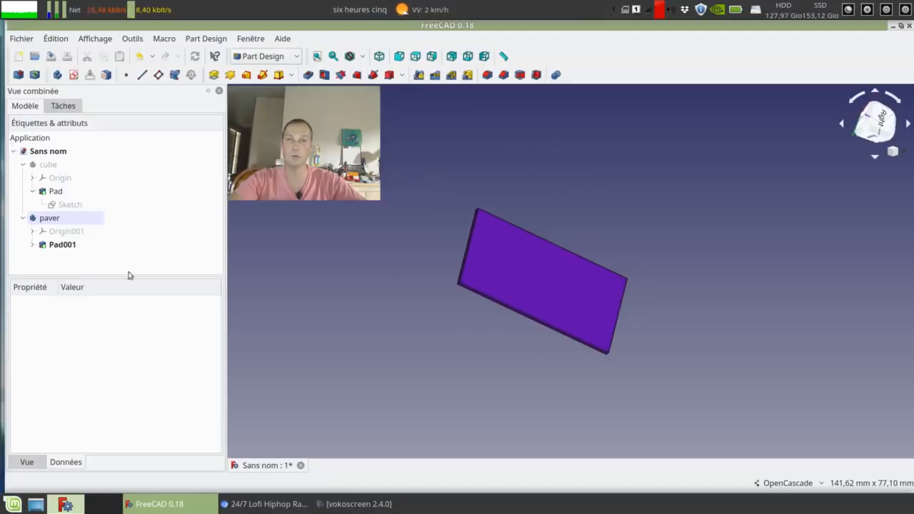
{"action": "left_click", "coordinate": [71, 218]}
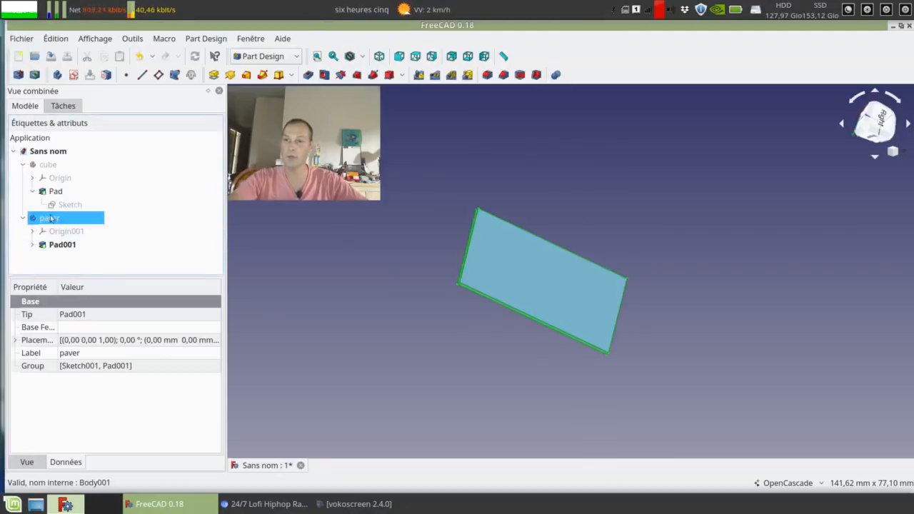
{"action": "left_click", "coordinate": [65, 165]}
{"action": "key", "text": "space"}
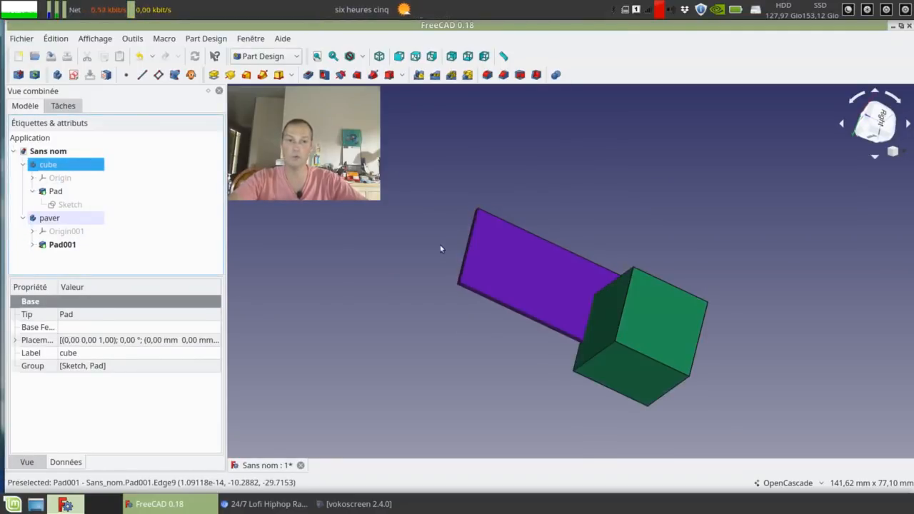
{"action": "middle_click_drag", "start_coordinate": [441, 248], "coordinate": [623, 208]}
{"action": "middle_click_drag", "start_coordinate": [564, 321], "coordinate": [410, 152]}
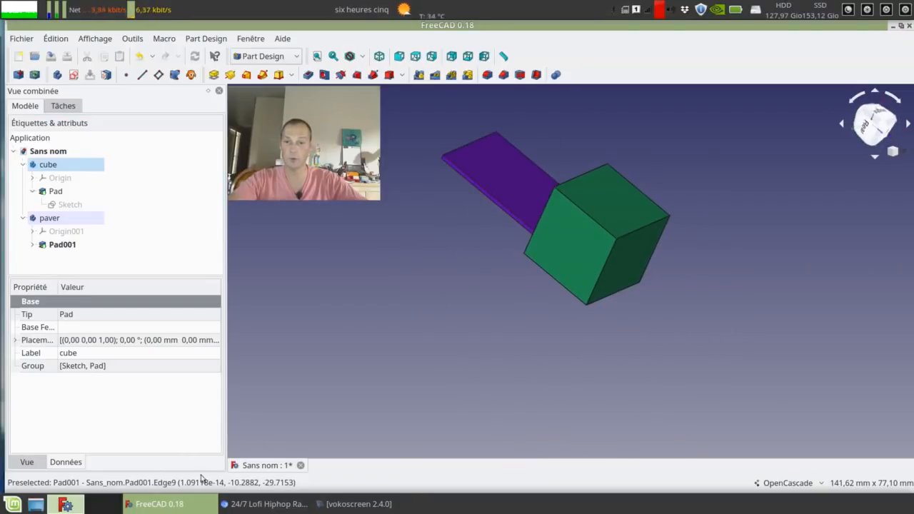
{"action": "middle_click_drag", "start_coordinate": [483, 289], "coordinate": [553, 324]}
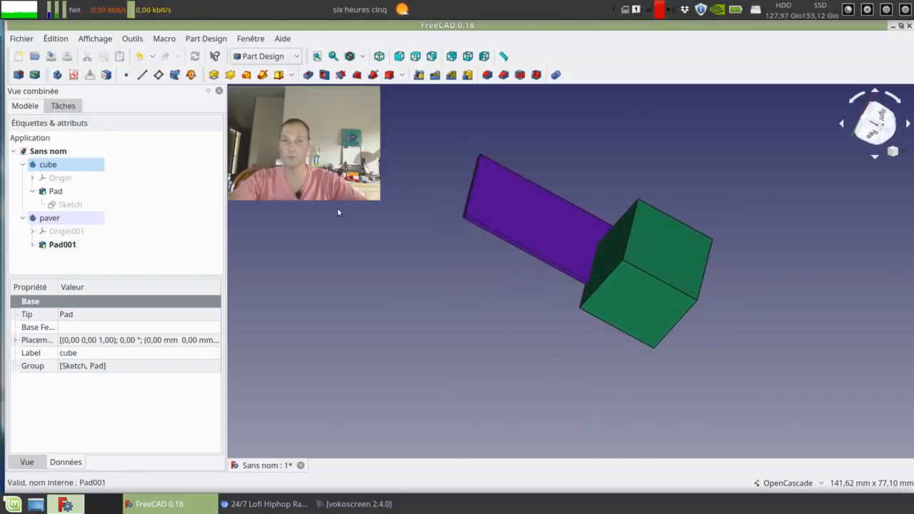
Transform the paver body, moving it along its Z and Y axes until it sits clear of the cube.
{"action": "left_click", "coordinate": [47, 218]}
{"action": "right_click", "coordinate": [44, 218]}
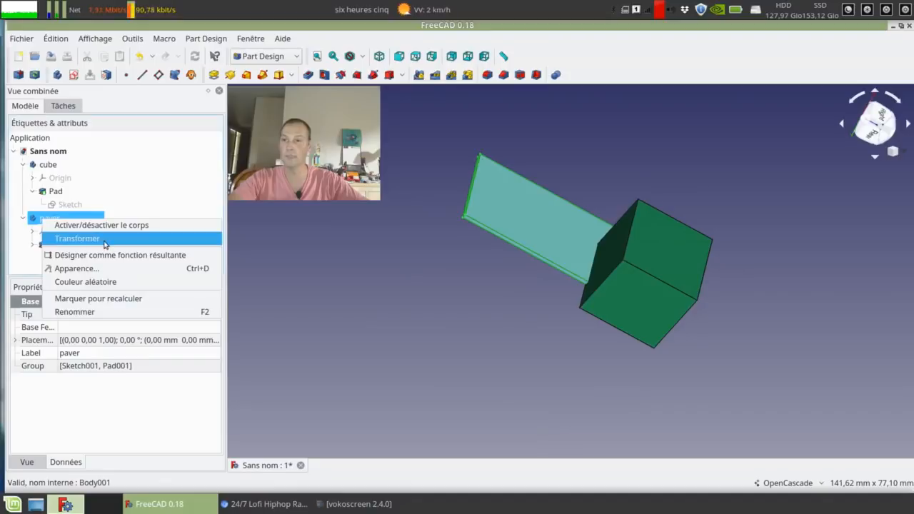
{"action": "left_click", "coordinate": [104, 240]}
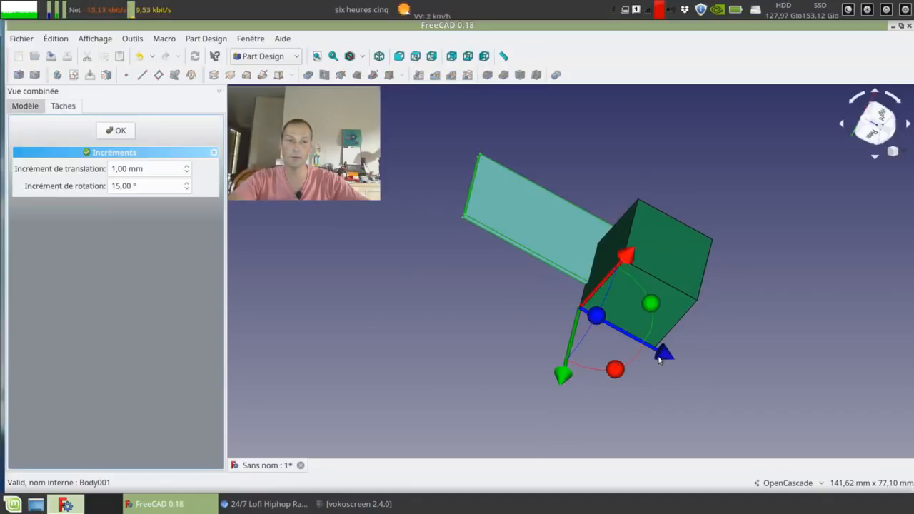
{"action": "left_click_drag", "start_coordinate": [659, 359], "coordinate": [601, 340]}
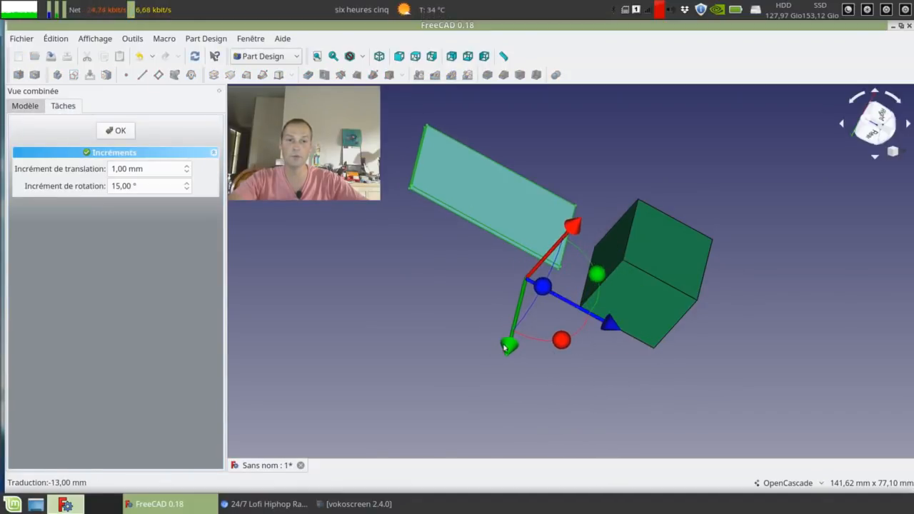
{"action": "left_click_drag", "start_coordinate": [504, 347], "coordinate": [500, 377]}
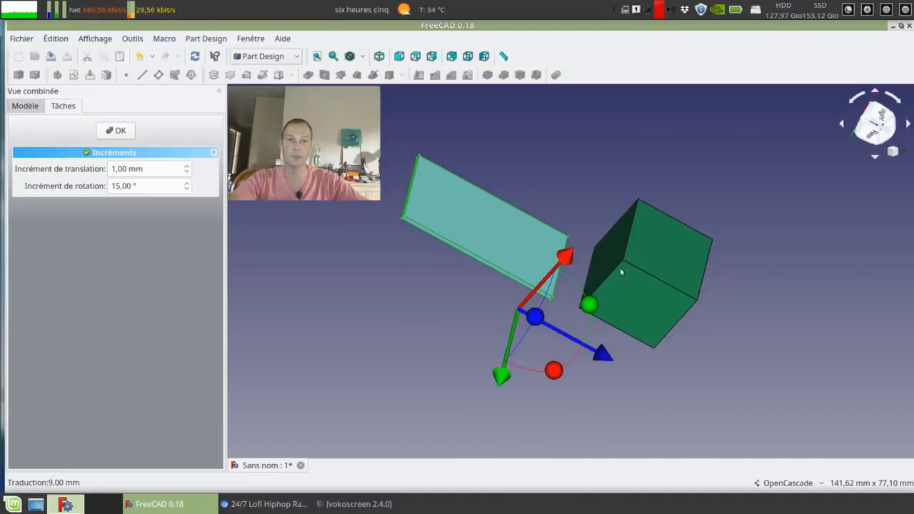
{"action": "mouse_move", "coordinate": [604, 352]}
{"action": "left_mouse_down"}
{"action": "mouse_move", "coordinate": [616, 361]}
{"action": "mouse_move", "coordinate": [594, 359]}
{"action": "left_mouse_up"}
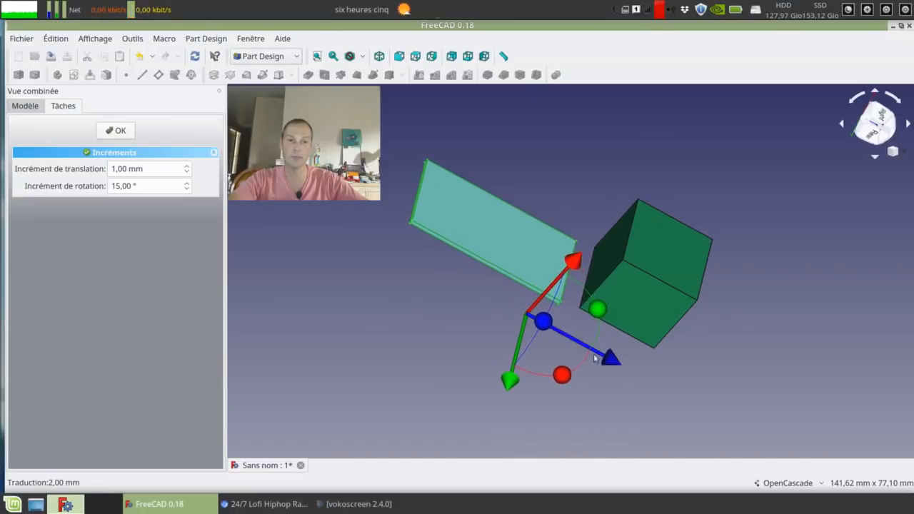
{"action": "left_click_drag", "start_coordinate": [507, 385], "coordinate": [512, 367]}
{"action": "middle_click_drag", "start_coordinate": [790, 202], "coordinate": [735, 229]}
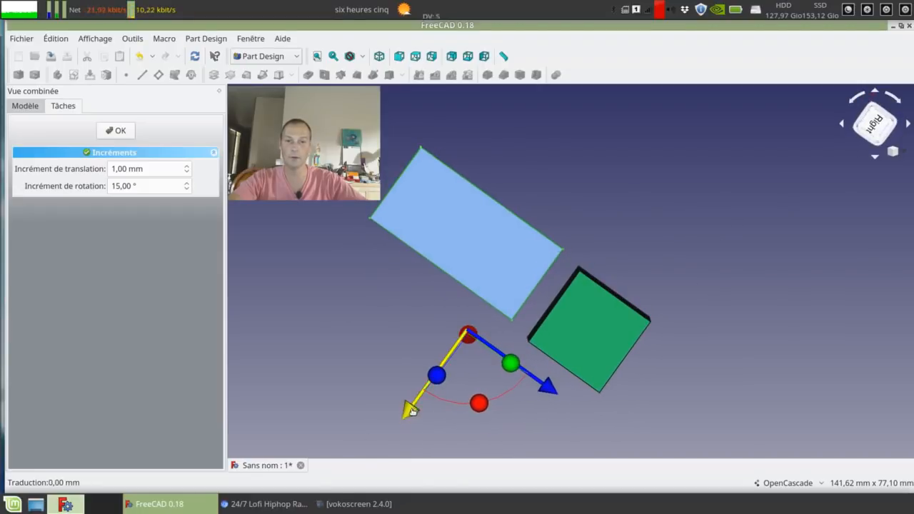
{"action": "left_click_drag", "start_coordinate": [406, 412], "coordinate": [406, 418]}
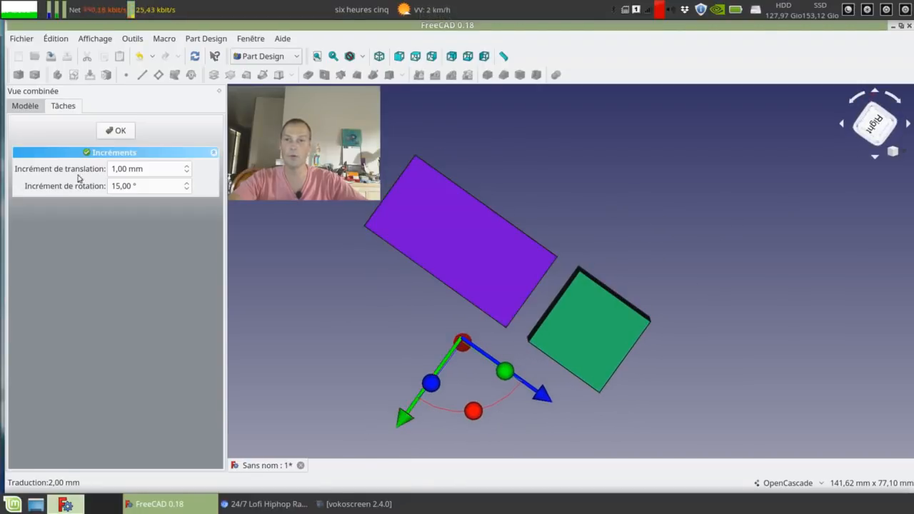
{"action": "left_click", "coordinate": [115, 131]}
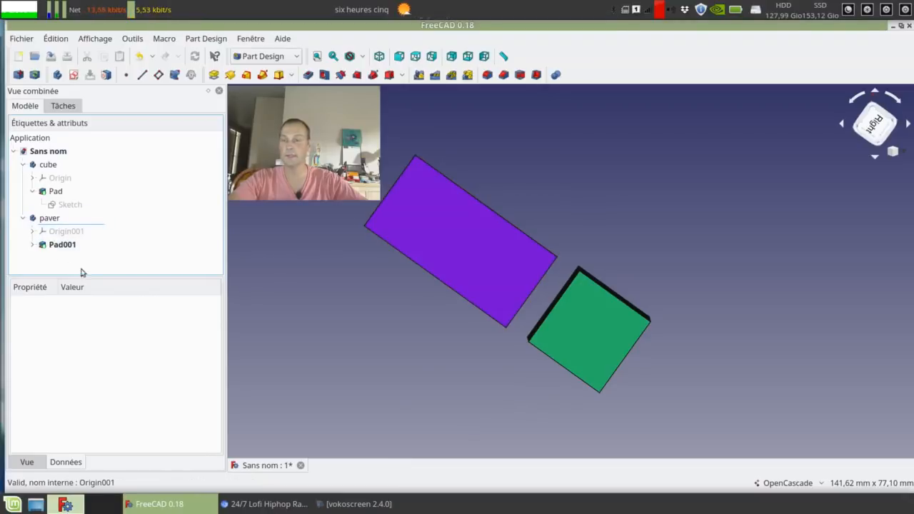
Examine the origin axes and planes belonging to the paver body, and collapse both bodies in the model tree.
{"action": "left_click", "coordinate": [32, 231]}
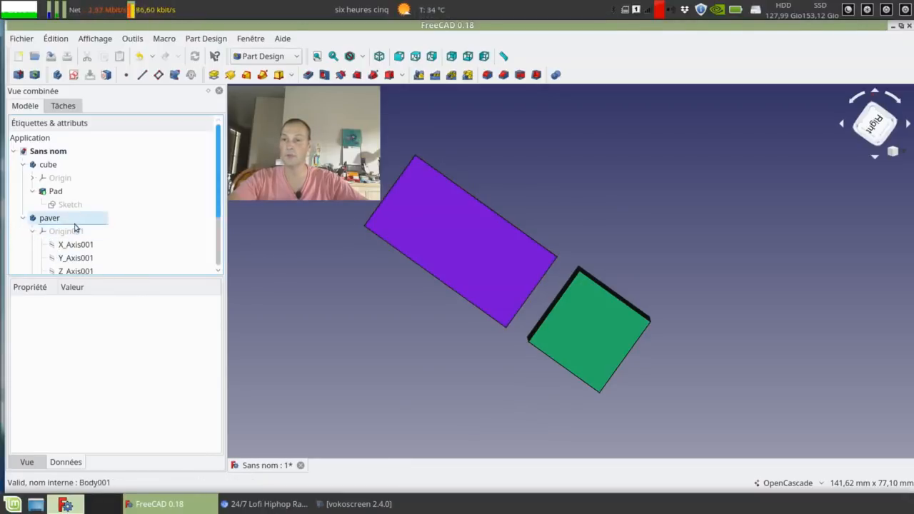
{"action": "scroll", "coordinate": [147, 210], "scroll_direction": "down", "scroll_amount": 1}
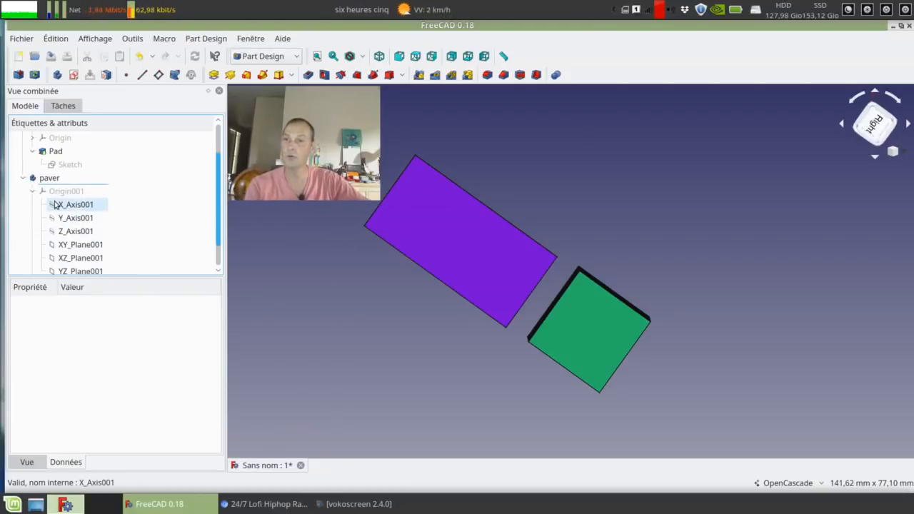
{"action": "left_click", "coordinate": [23, 178]}
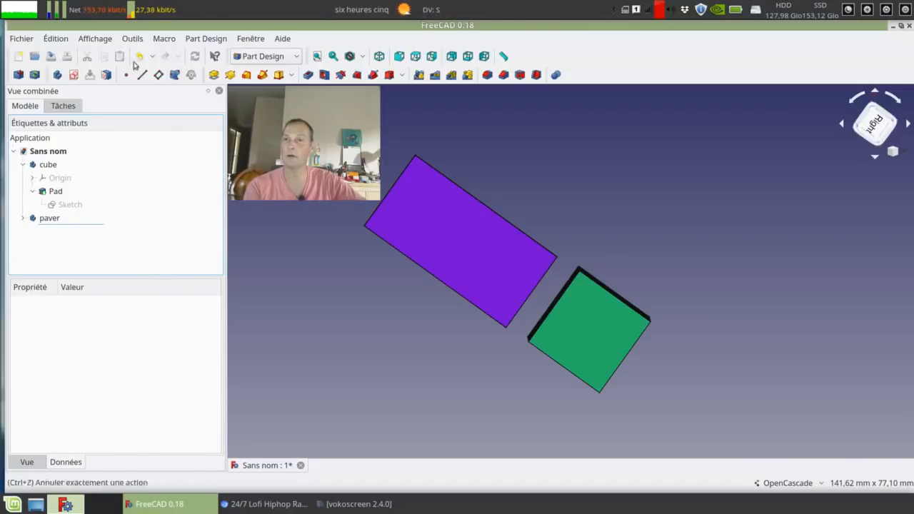
{"action": "left_click", "coordinate": [23, 165]}
{"action": "middle_click_drag", "start_coordinate": [400, 380], "coordinate": [523, 307]}
{"action": "middle_click_drag", "start_coordinate": [527, 192], "coordinate": [434, 269]}
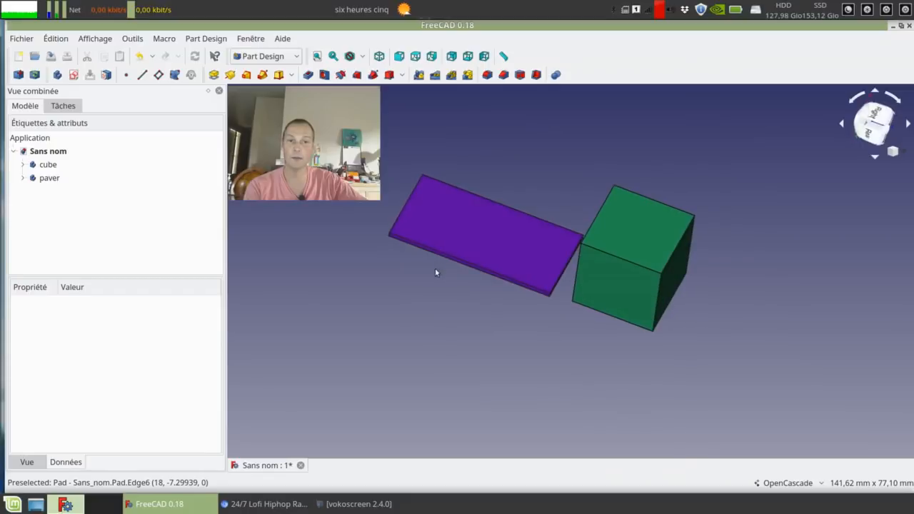
{"action": "left_click", "coordinate": [23, 178]}
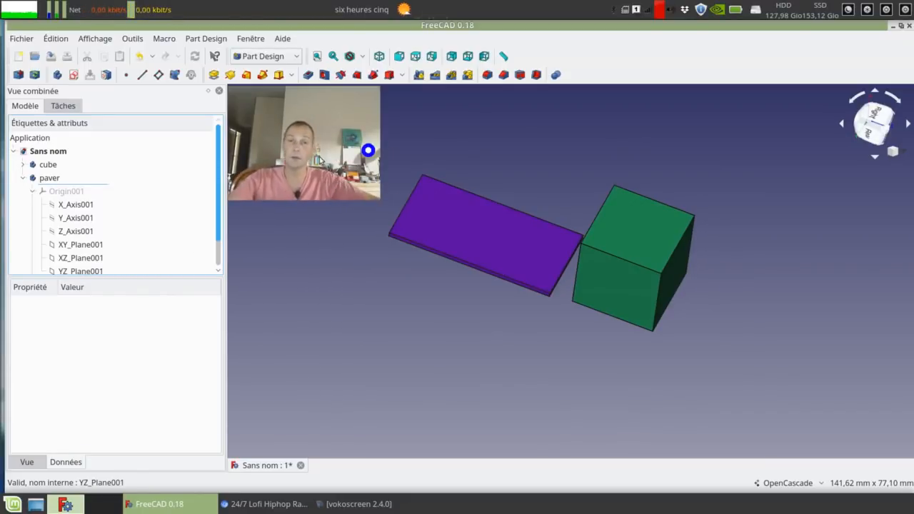
{"action": "scroll", "coordinate": [85, 228], "scroll_direction": "down", "scroll_amount": 1}
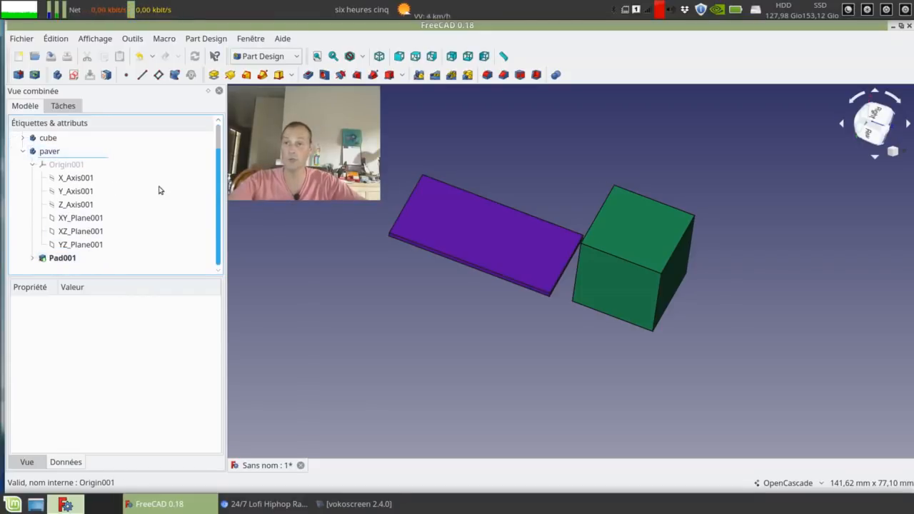
{"action": "left_click", "coordinate": [23, 151]}
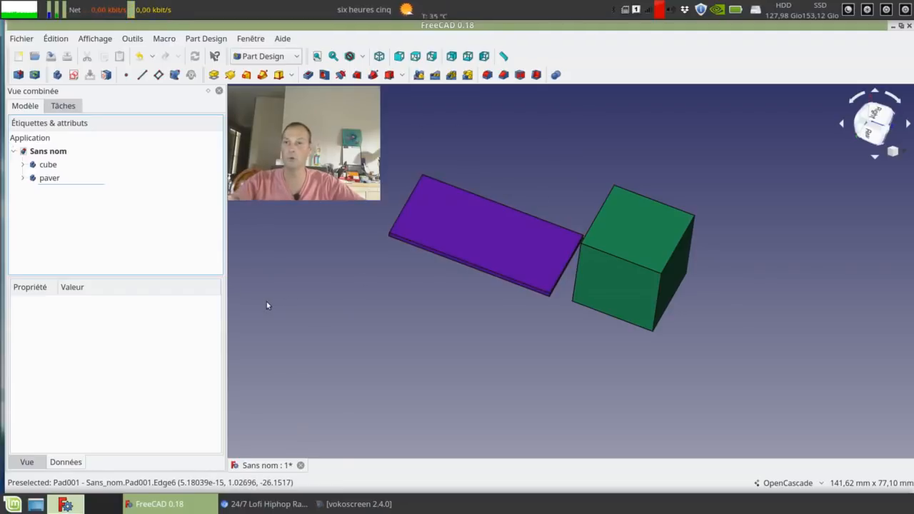
{"action": "left_click", "coordinate": [294, 56]}
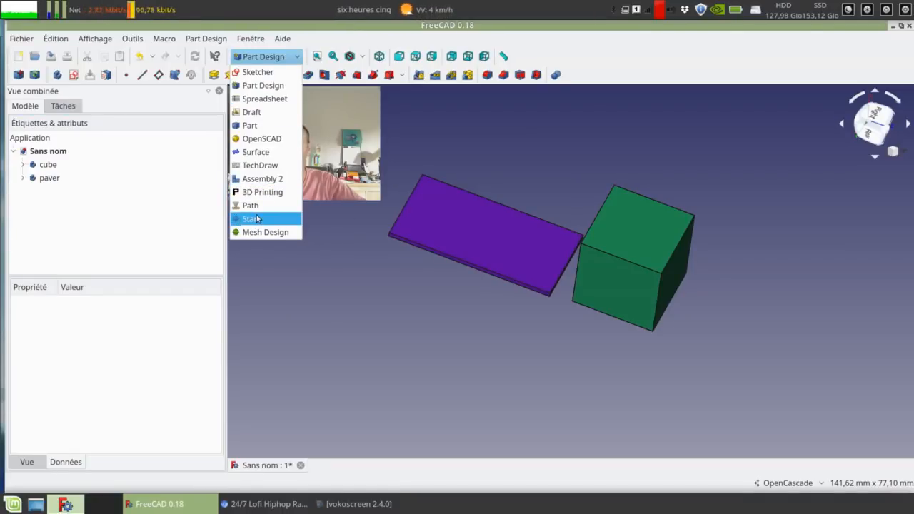
{"action": "left_click", "coordinate": [436, 102]}
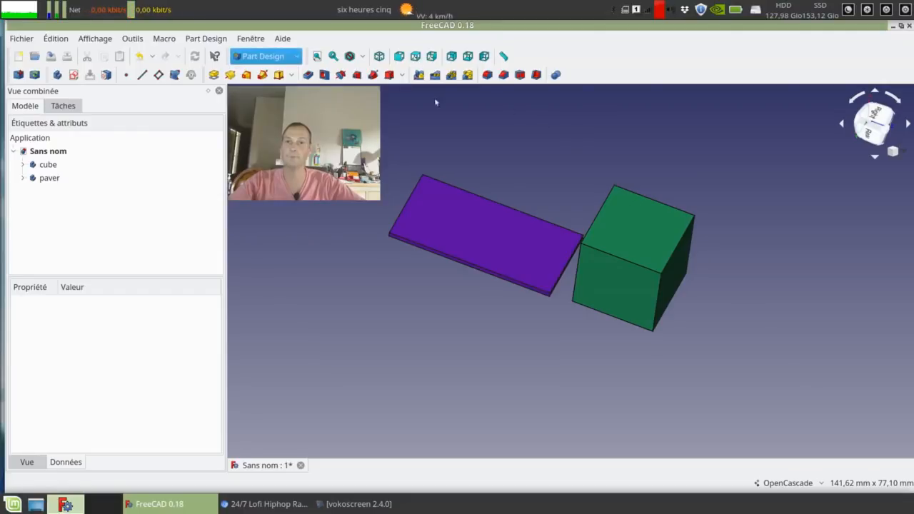
Activate the cube body and select it.
{"action": "right_click", "coordinate": [63, 165]}
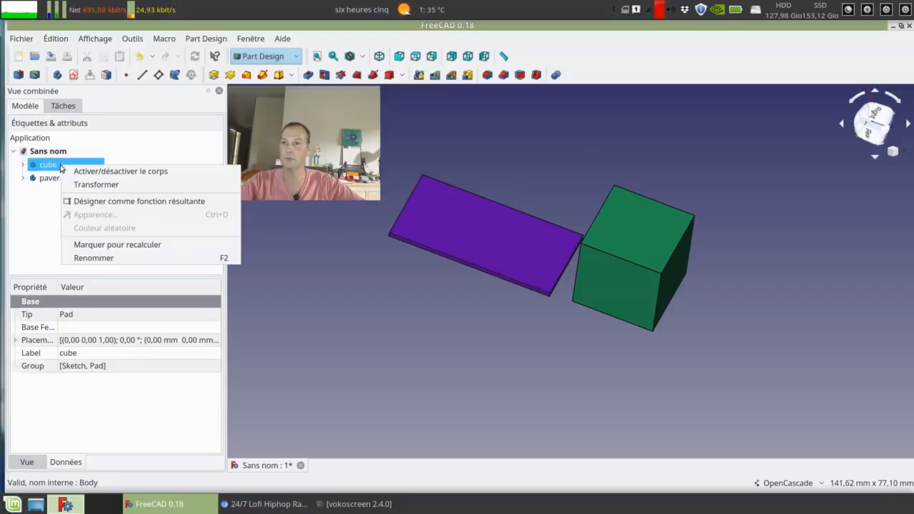
{"action": "left_click", "coordinate": [149, 172]}
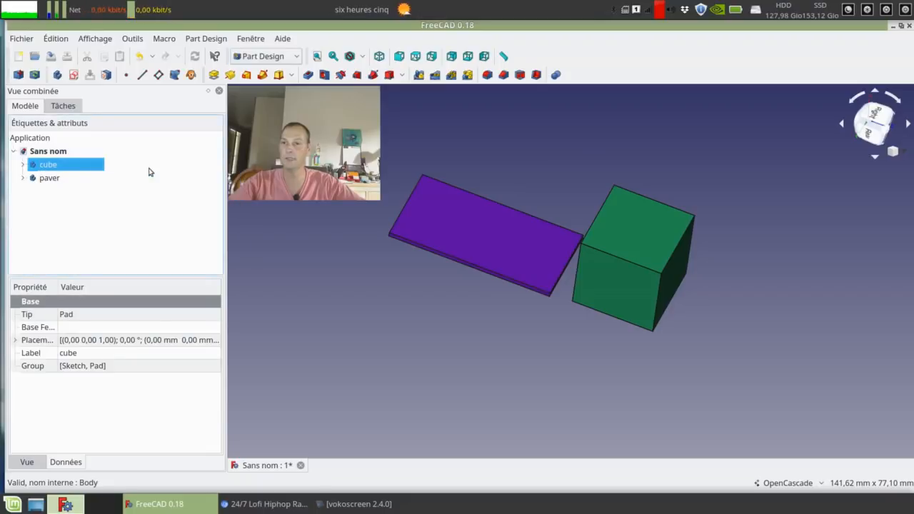
{"action": "left_click", "coordinate": [69, 194]}
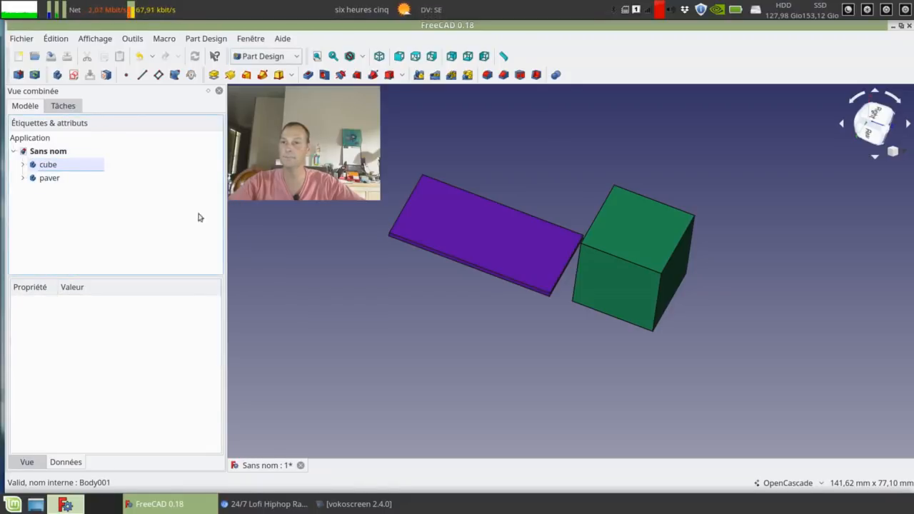
{"action": "left_click", "coordinate": [57, 180]}
{"action": "left_click", "coordinate": [69, 153]}
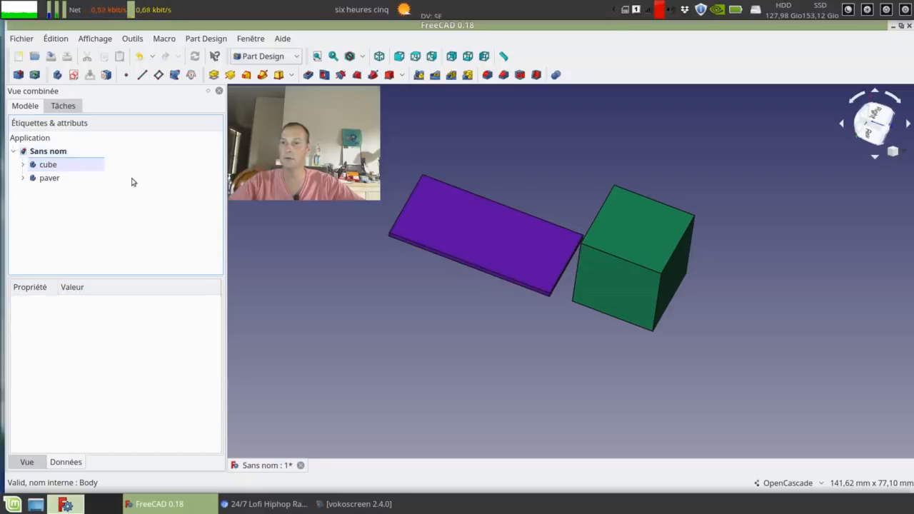
{"action": "left_click", "coordinate": [72, 171]}
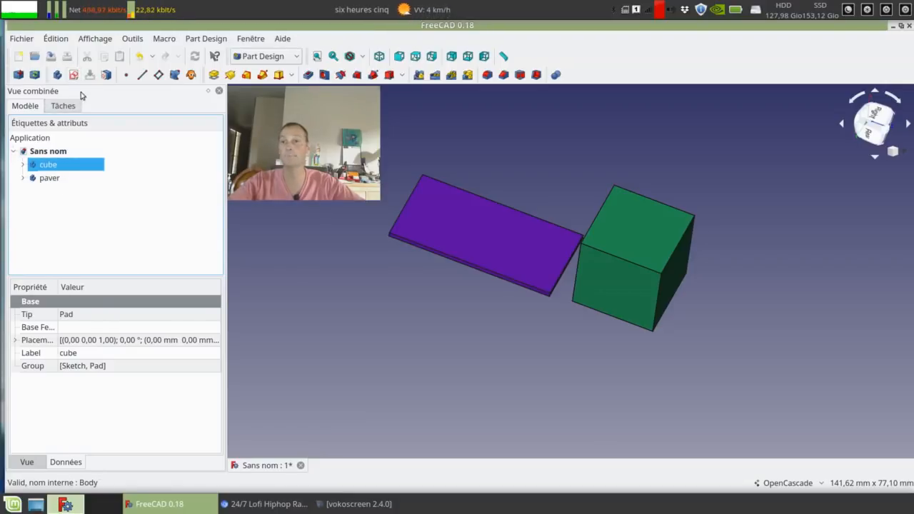
Create a sketch on the cube body's XY plane with a circle of about 5.7 mm radius overlapping one cube edge, and close it.
{"action": "left_click", "coordinate": [55, 105]}
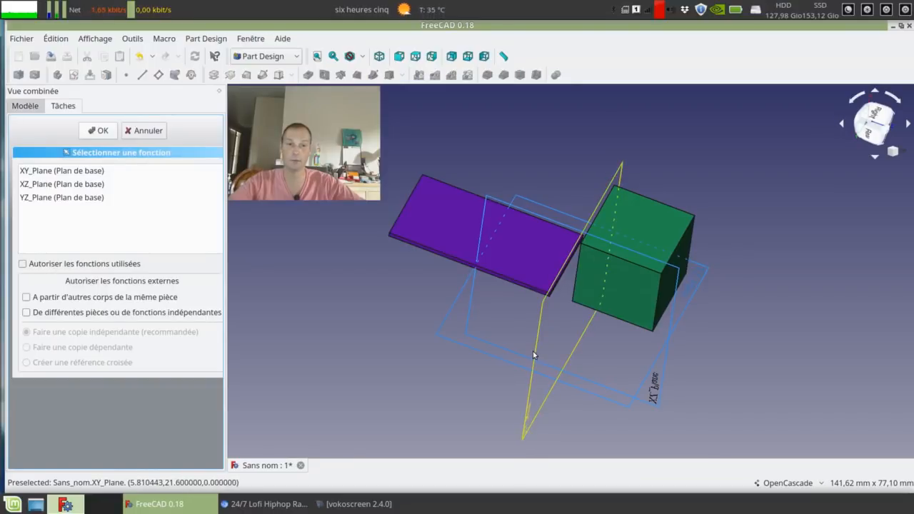
{"action": "left_click", "coordinate": [511, 325]}
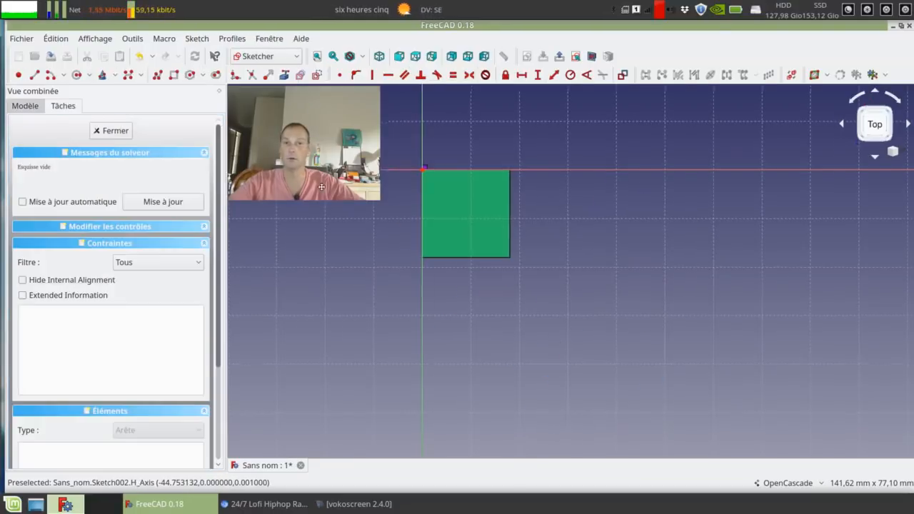
{"action": "left_click", "coordinate": [77, 75]}
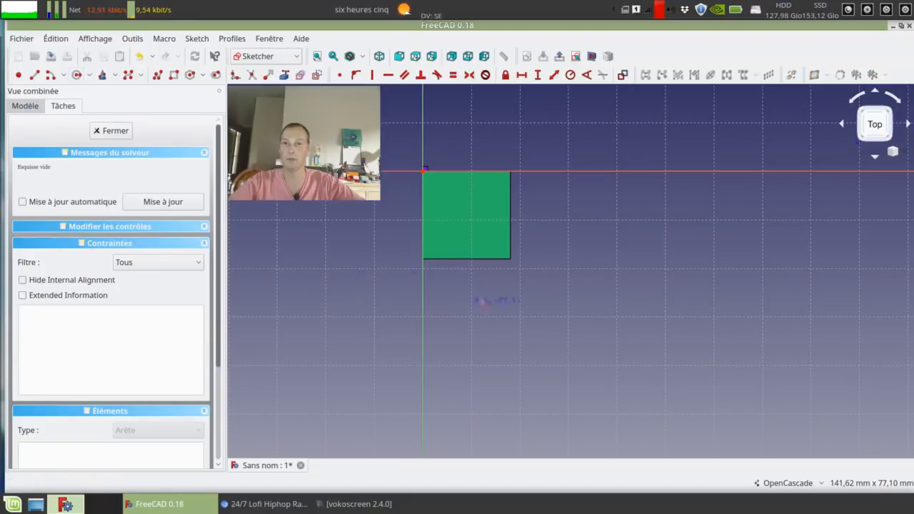
{"action": "left_click", "coordinate": [412, 220]}
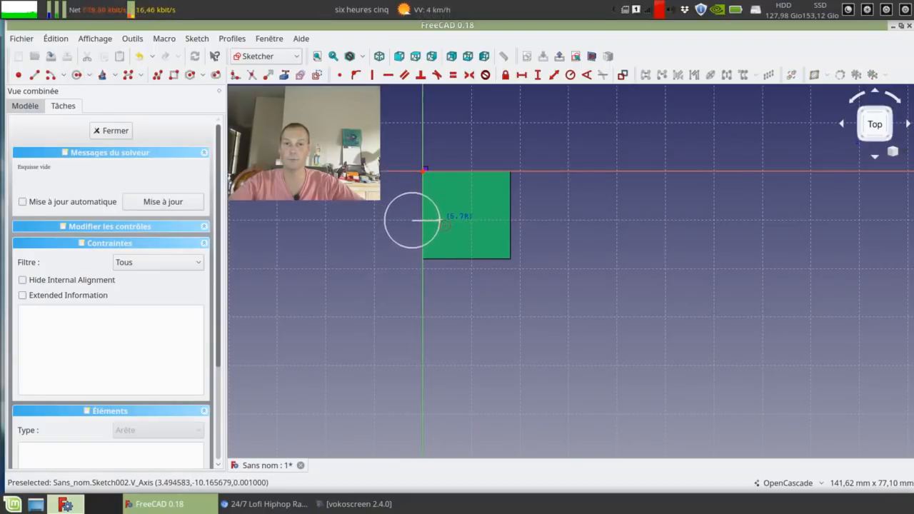
{"action": "key", "text": "Escape"}
{"action": "key", "text": "Escape"}
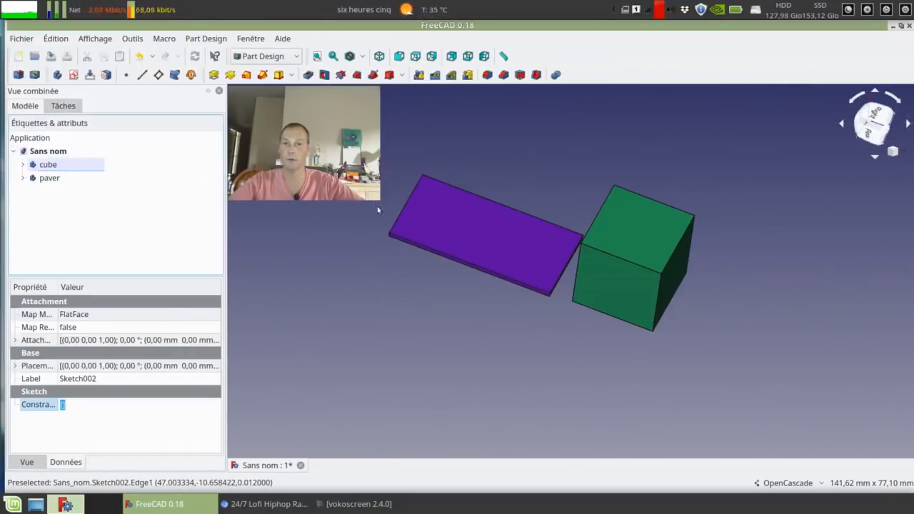
Pad the circle sketch with a length of 18 mm.
{"action": "left_click", "coordinate": [213, 74]}
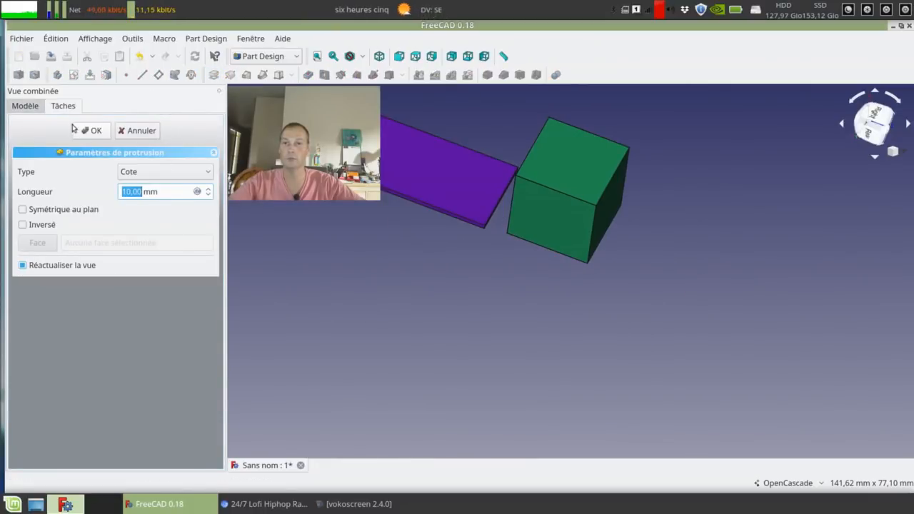
{"action": "type", "text": "39"}
{"action": "scroll", "coordinate": [126, 192], "scroll_direction": "down", "scroll_amount": 20}
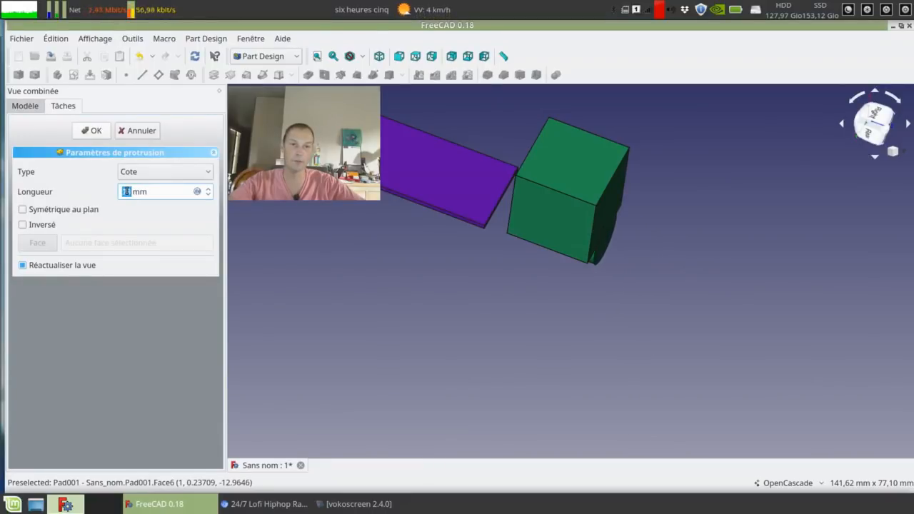
{"action": "middle_click_drag", "start_coordinate": [376, 289], "coordinate": [430, 284]}
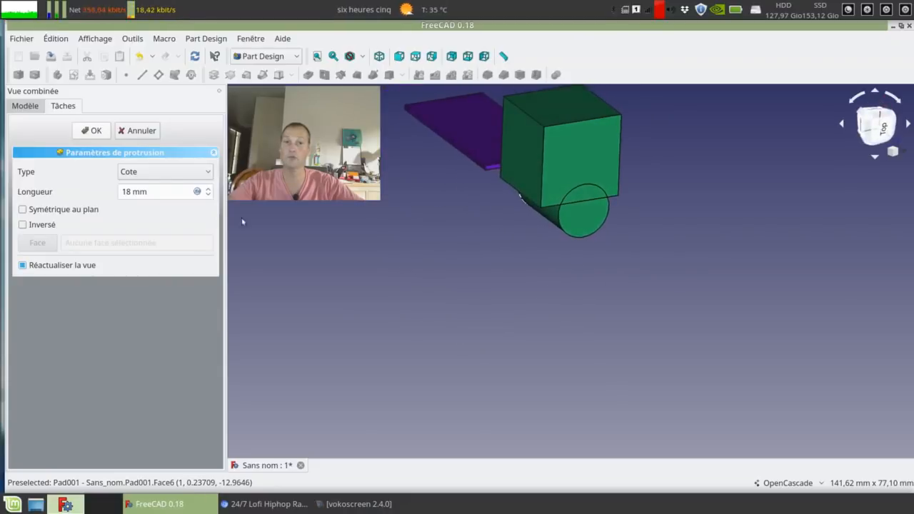
{"action": "left_click", "coordinate": [91, 130]}
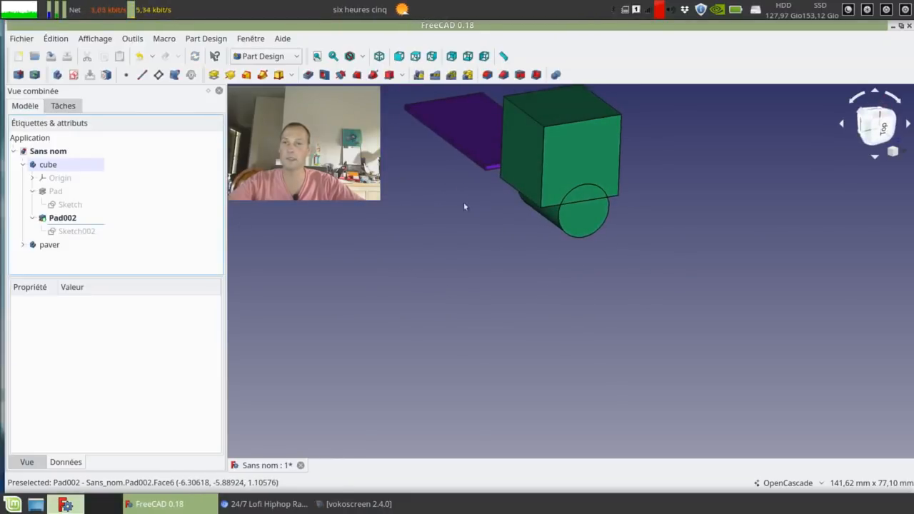
Transform the cube body, including its cylinder, by moving it 2 mm along its Y axis.
{"action": "middle_click_drag", "start_coordinate": [465, 207], "coordinate": [428, 235]}
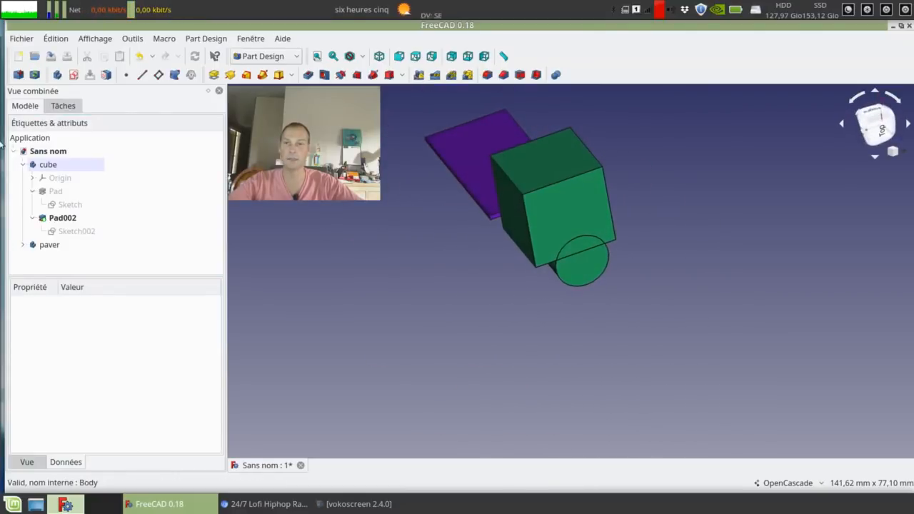
{"action": "right_click", "coordinate": [76, 169]}
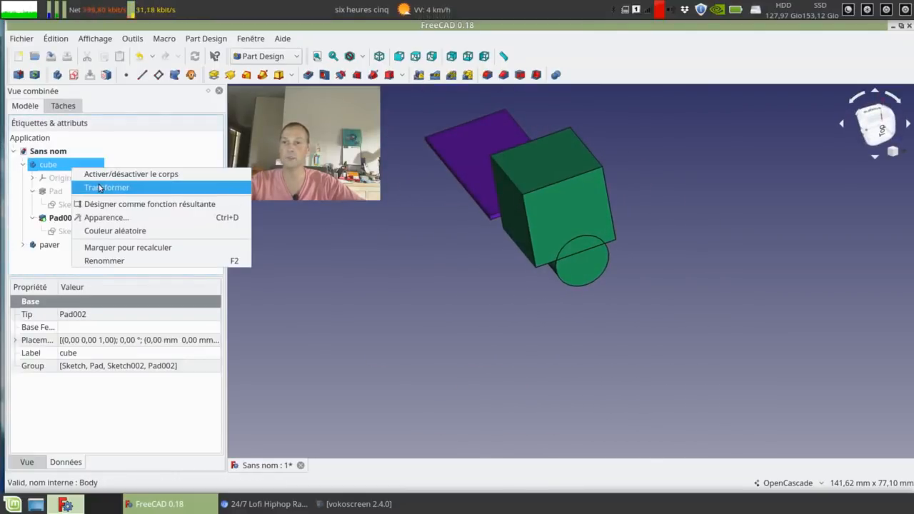
{"action": "left_click", "coordinate": [100, 188]}
{"action": "left_click_drag", "start_coordinate": [410, 261], "coordinate": [391, 237]}
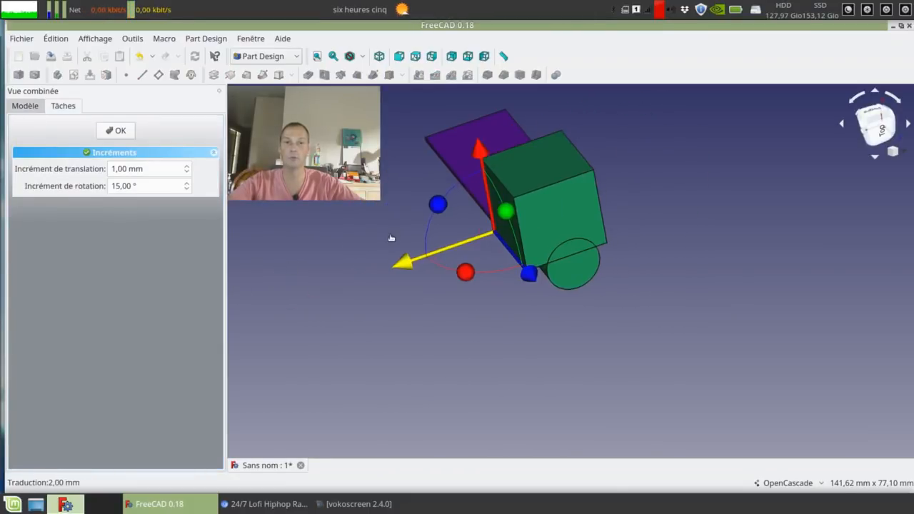
{"action": "left_click", "coordinate": [117, 131]}
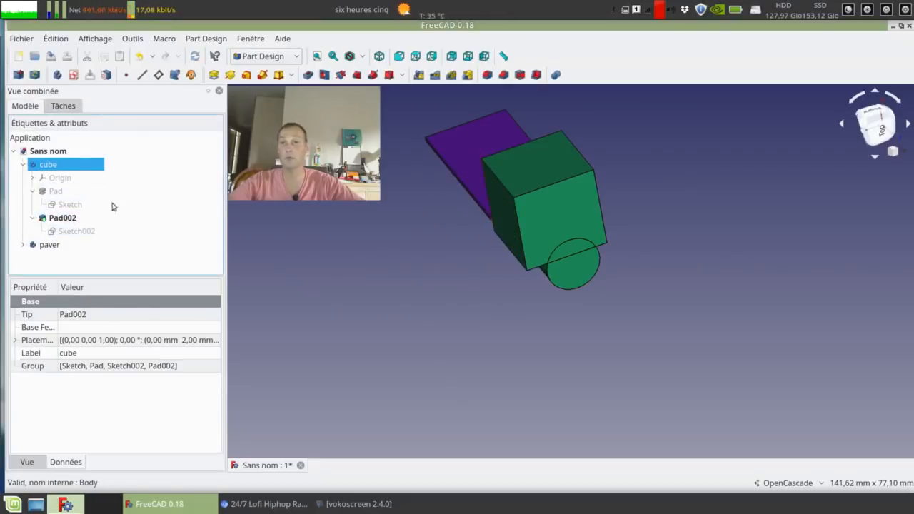
Hide the paver body so that only the cube body with its cylinder is displayed.
{"action": "middle_click_drag", "start_coordinate": [407, 257], "coordinate": [414, 284]}
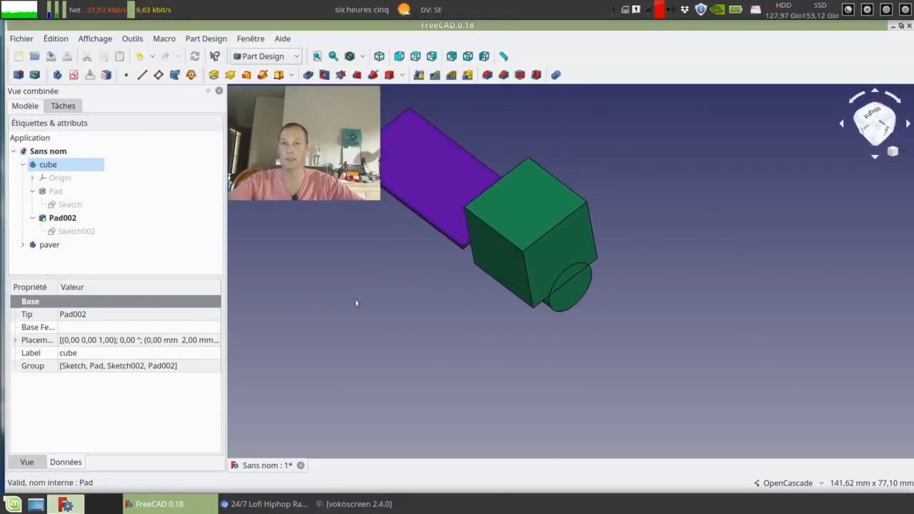
{"action": "middle_click_drag", "start_coordinate": [325, 294], "coordinate": [367, 315]}
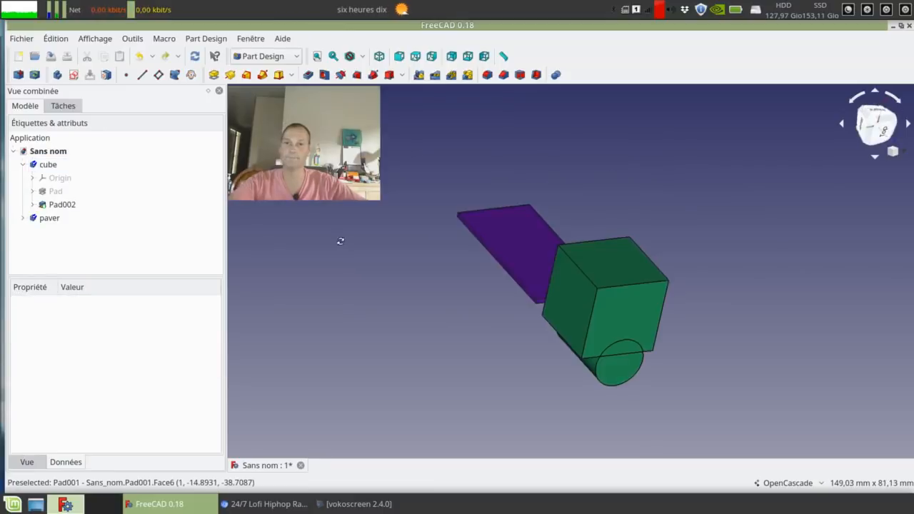
{"action": "middle_click_drag", "start_coordinate": [341, 241], "coordinate": [329, 251]}
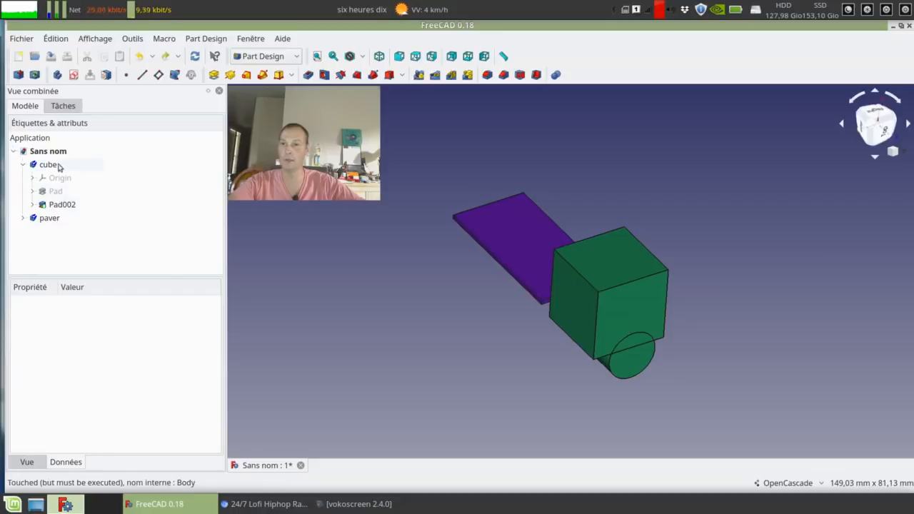
{"action": "left_click", "coordinate": [43, 219]}
{"action": "key", "text": "space"}
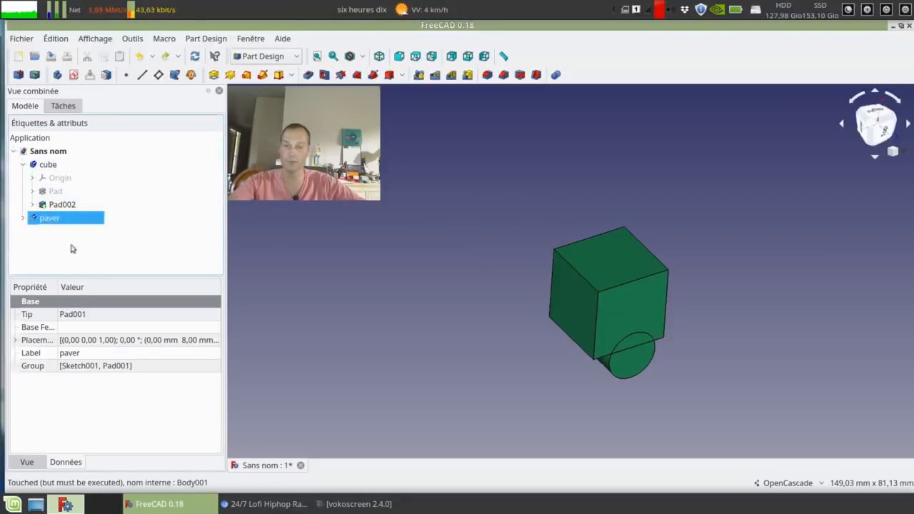
Switch to the Part workbench and inspect the Boolean operation's options and shape lists, closing it without applying.
{"action": "left_click", "coordinate": [66, 205]}
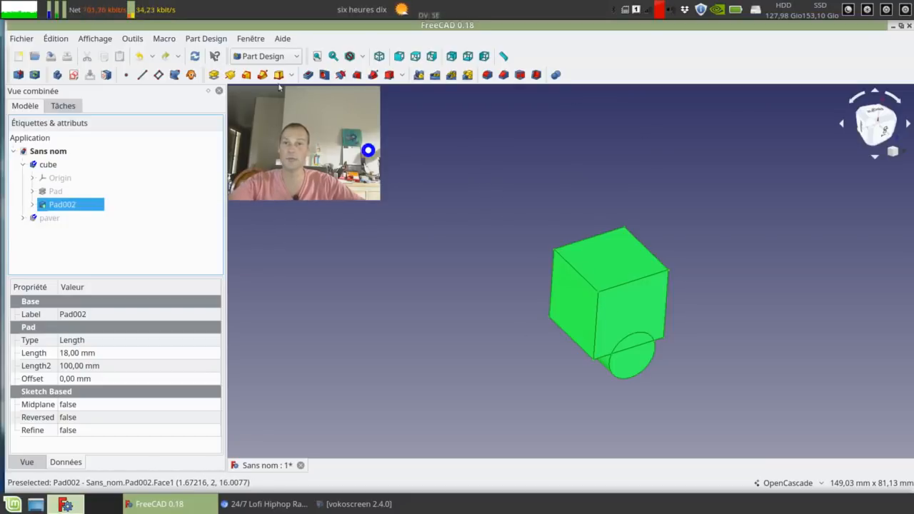
{"action": "left_click", "coordinate": [289, 56]}
{"action": "left_click", "coordinate": [266, 125]}
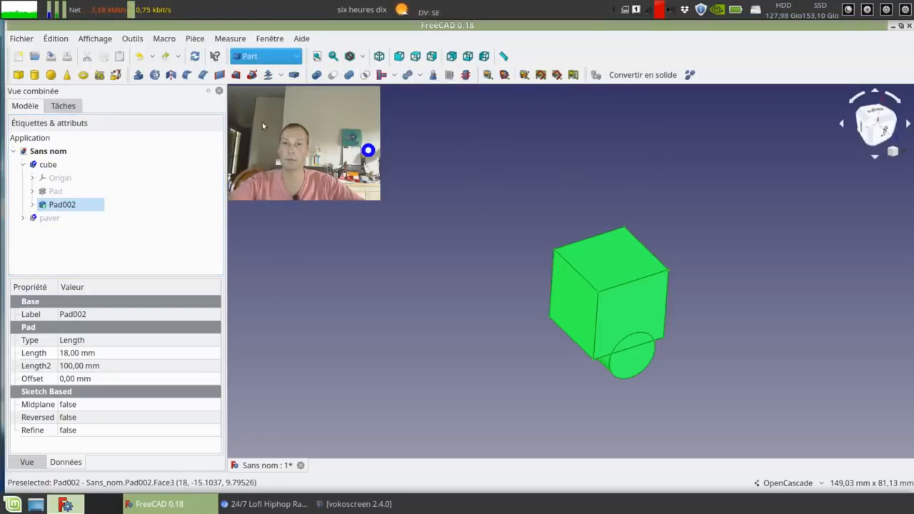
{"action": "left_click", "coordinate": [345, 75]}
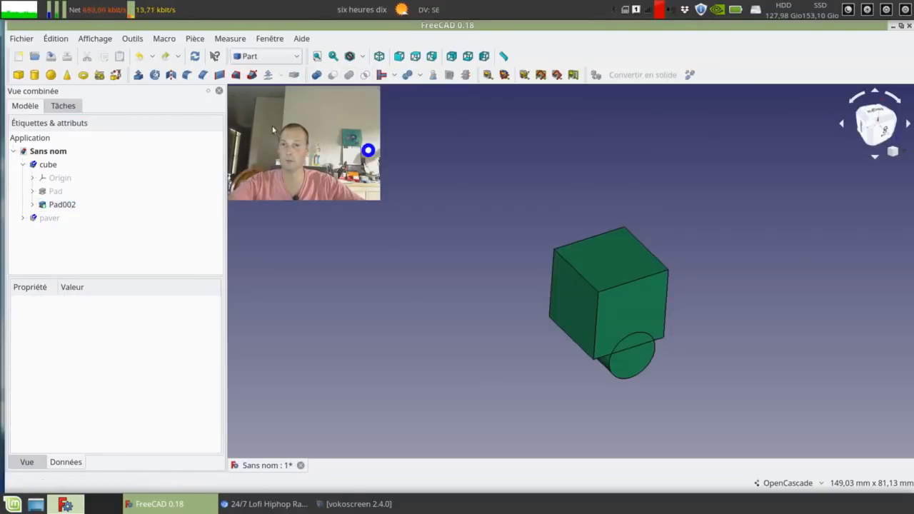
{"action": "left_click", "coordinate": [317, 75]}
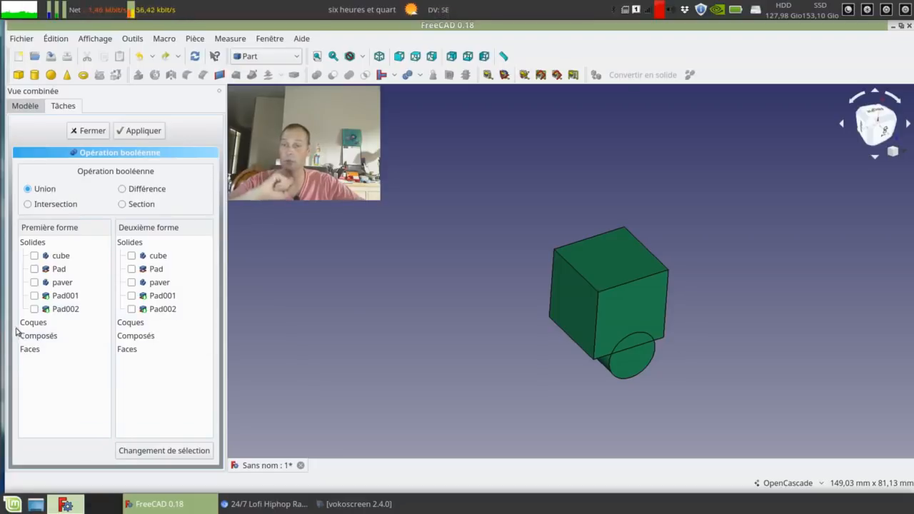
{"action": "left_click", "coordinate": [87, 130]}
Create a 10 mm Part cube primitive and place it inside the cube body as its base feature.
{"action": "left_click", "coordinate": [17, 75]}
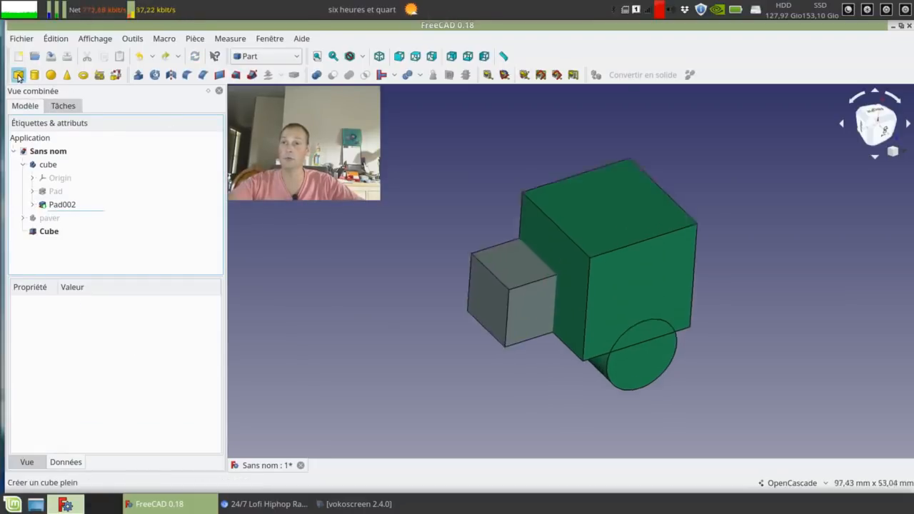
{"action": "left_click", "coordinate": [71, 232]}
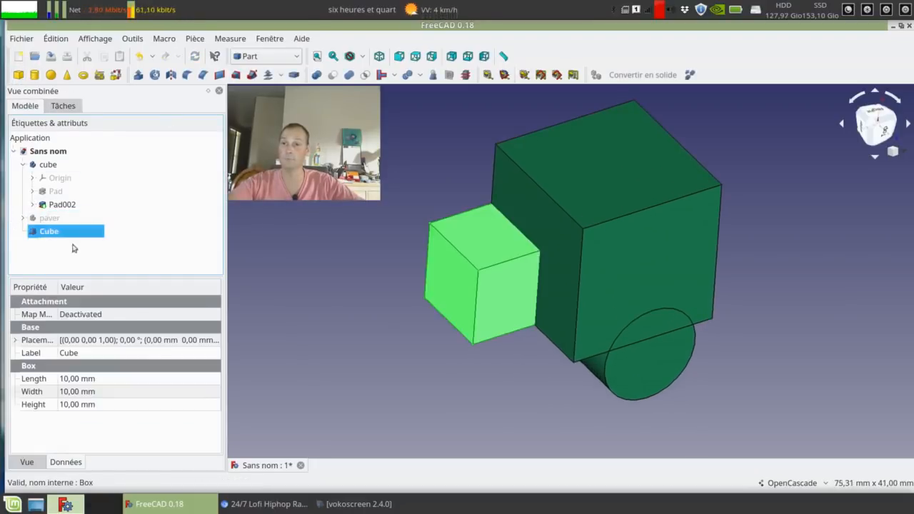
{"action": "left_click", "coordinate": [24, 165]}
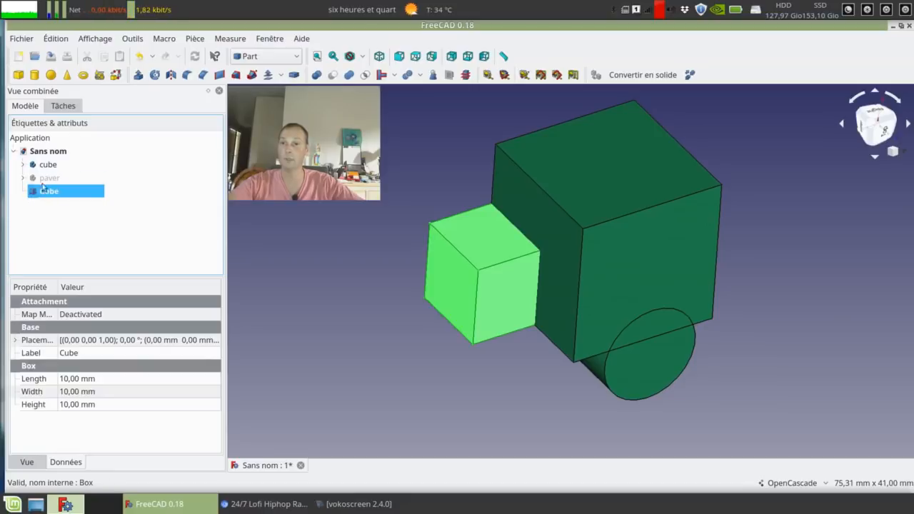
{"action": "left_click_drag", "start_coordinate": [43, 194], "coordinate": [69, 166]}
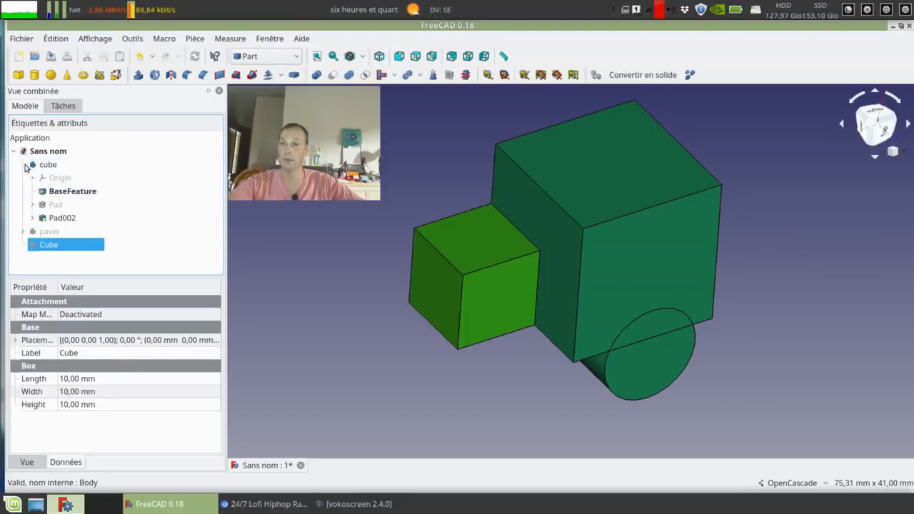
{"action": "left_click", "coordinate": [100, 190]}
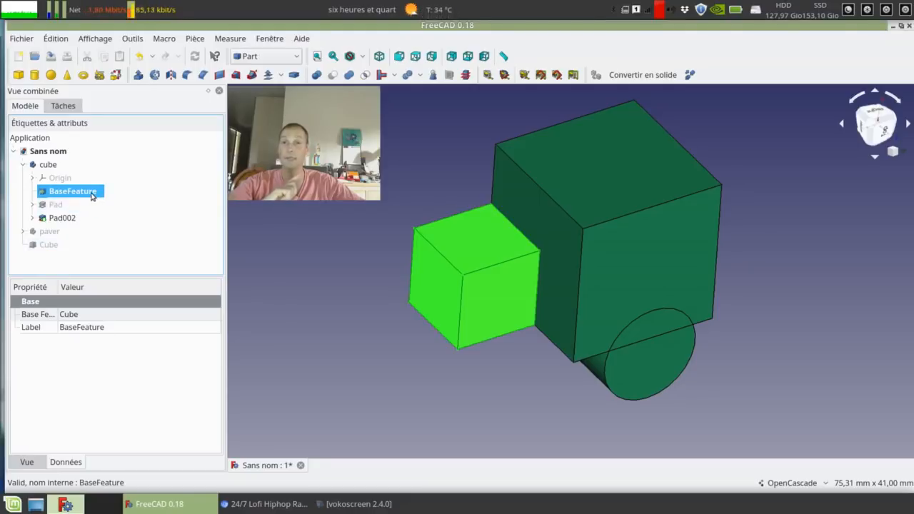
Transform the cube body by moving it -6 mm along its Y axis.
{"action": "left_click", "coordinate": [49, 164]}
{"action": "right_click", "coordinate": [50, 165]}
{"action": "left_click", "coordinate": [89, 184]}
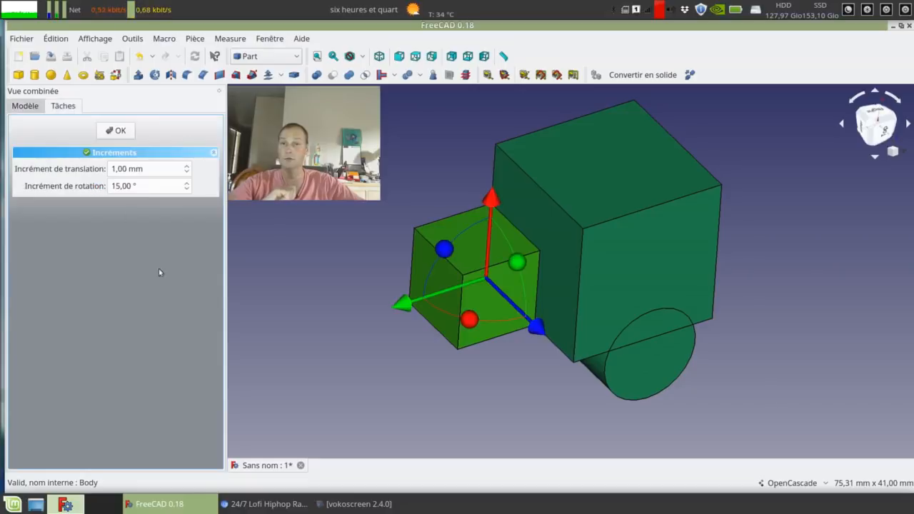
{"action": "left_click_drag", "start_coordinate": [386, 307], "coordinate": [446, 289]}
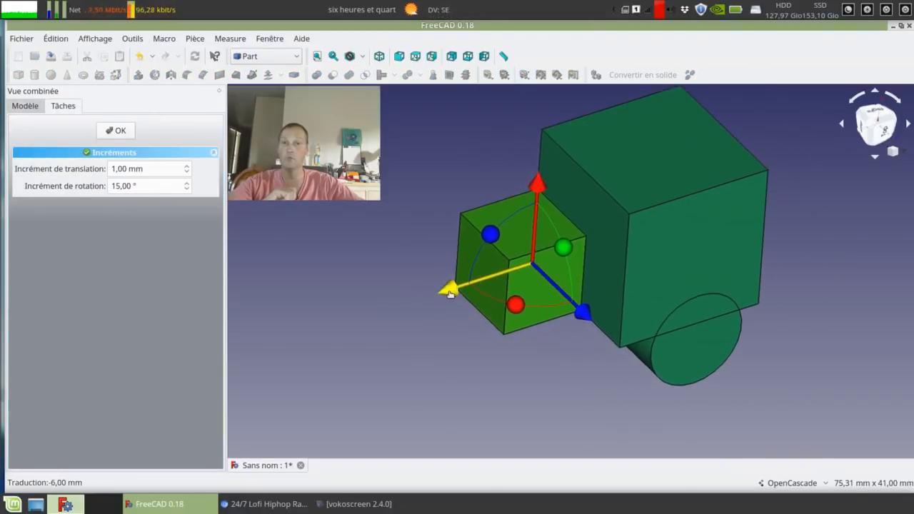
{"action": "left_click", "coordinate": [114, 132]}
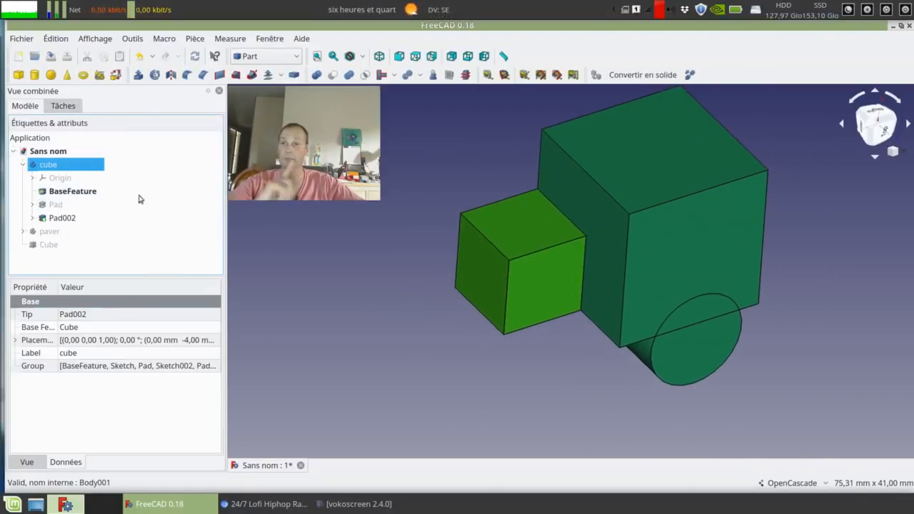
Inspect the Part cube's placement settings and close them without changes.
{"action": "left_click", "coordinate": [58, 245]}
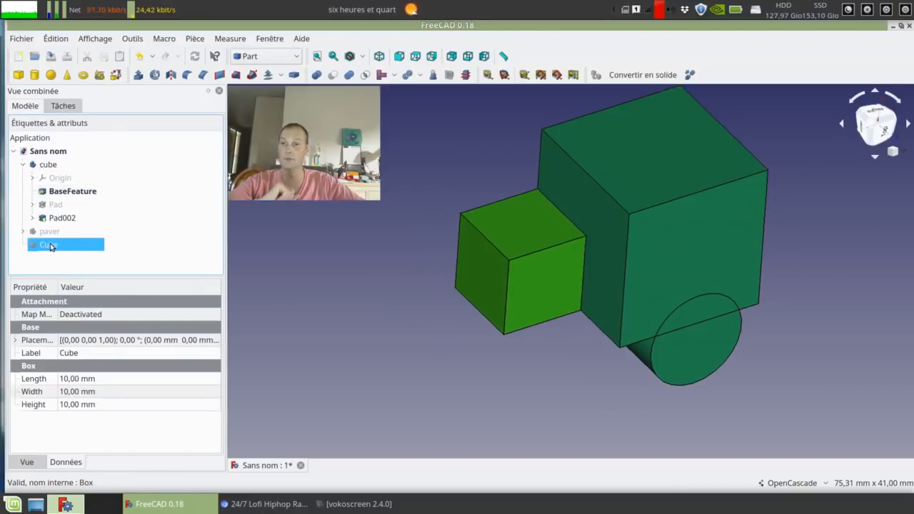
{"action": "left_click", "coordinate": [16, 341]}
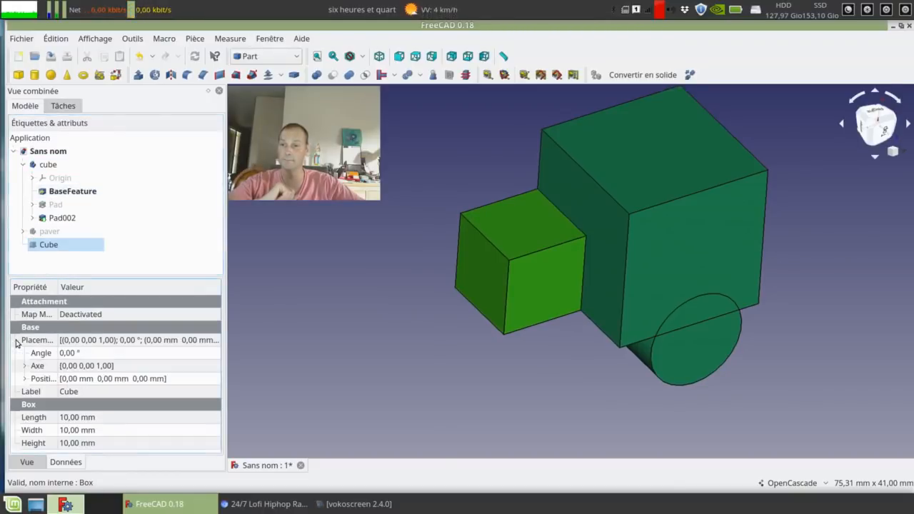
{"action": "left_click", "coordinate": [212, 342]}
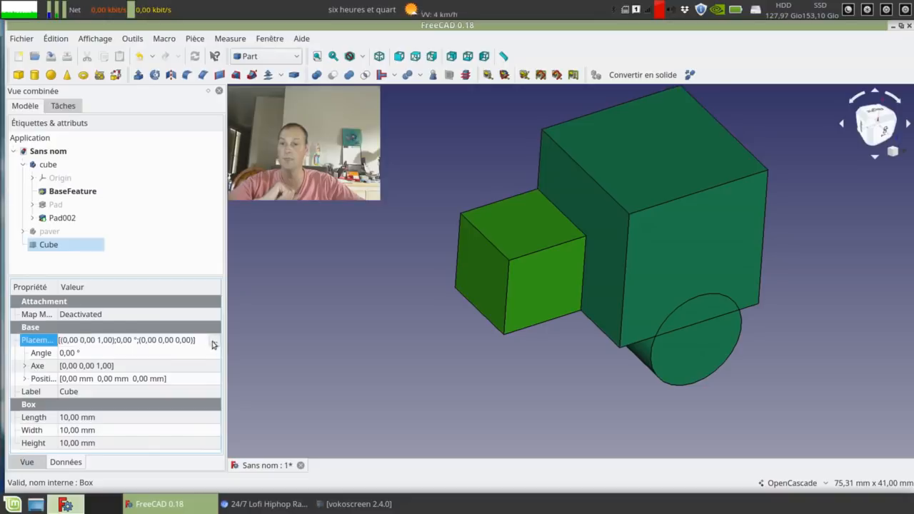
{"action": "left_click", "coordinate": [212, 342]}
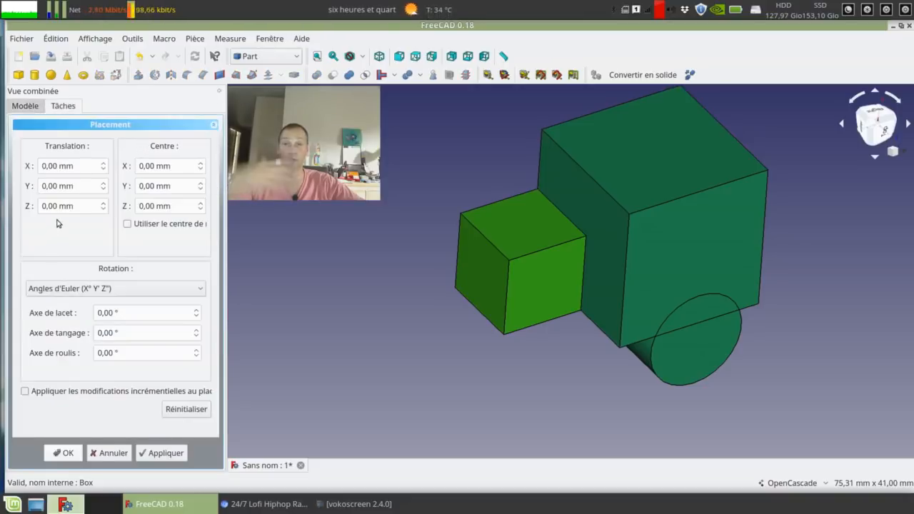
{"action": "left_click", "coordinate": [106, 453]}
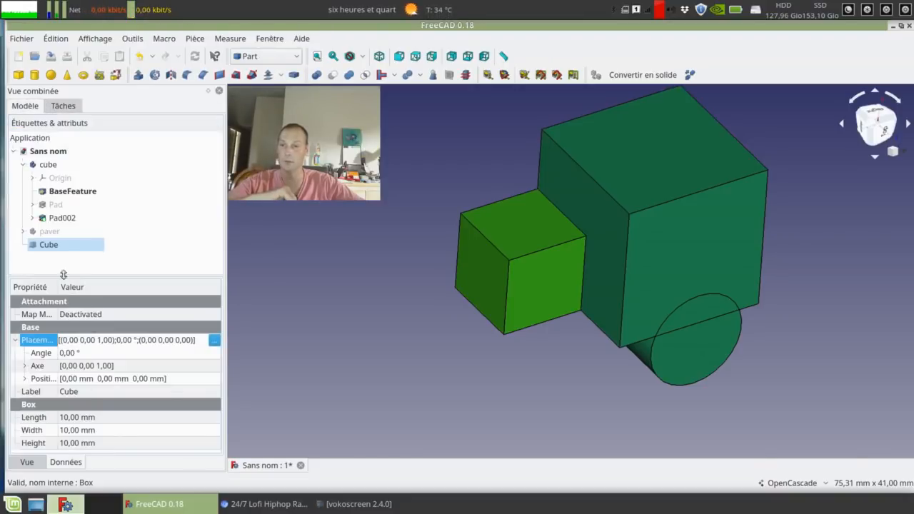
Transform the Part cube by moving it -11 mm along its Y axis.
{"action": "right_click", "coordinate": [61, 245]}
{"action": "left_click", "coordinate": [77, 254]}
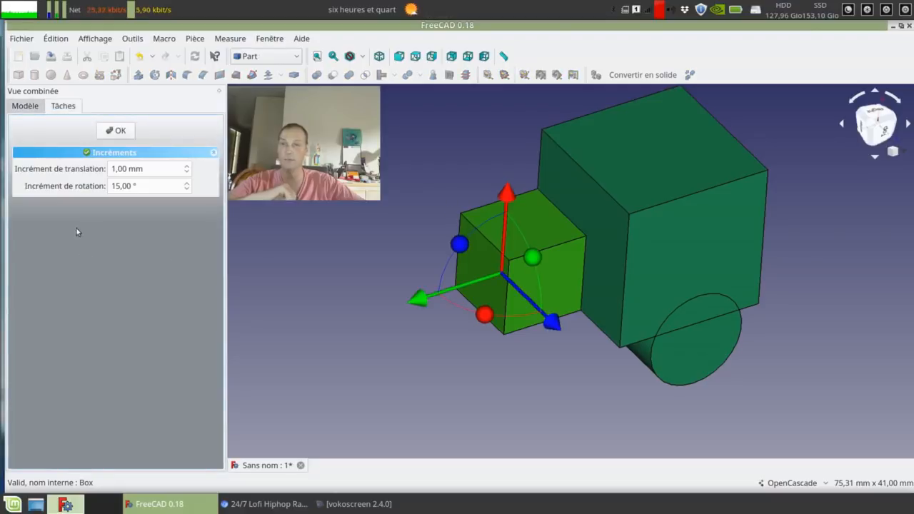
{"action": "left_click_drag", "start_coordinate": [418, 299], "coordinate": [493, 272]}
{"action": "left_click", "coordinate": [116, 130]}
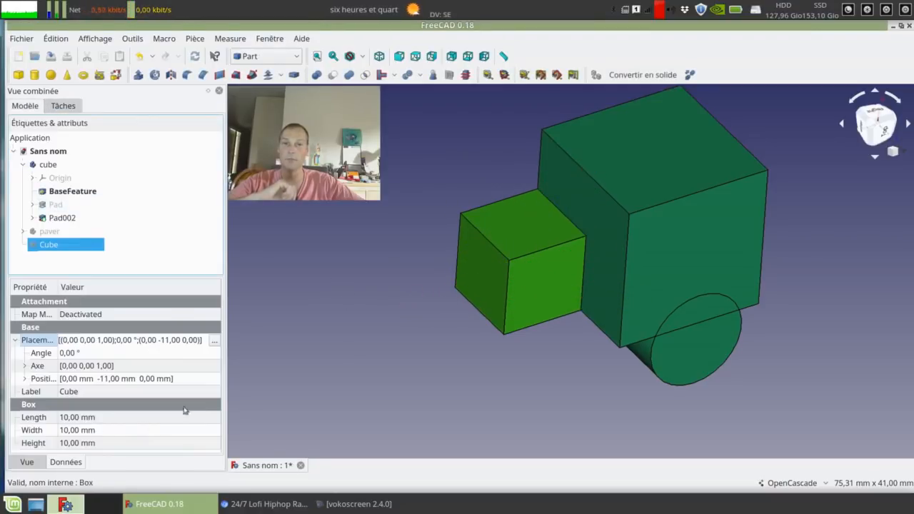
Delete the base feature from the cube body and select the standalone Part cube.
{"action": "left_click", "coordinate": [71, 192]}
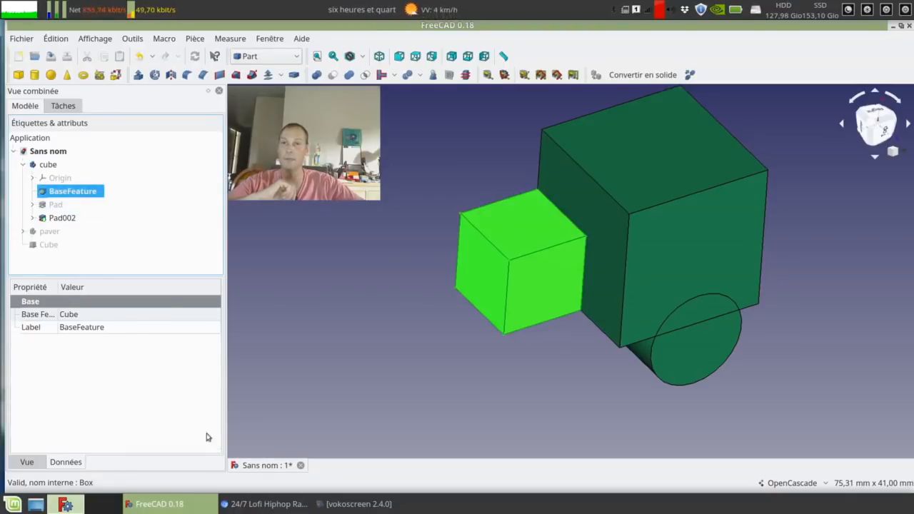
{"action": "key", "text": "Delete"}
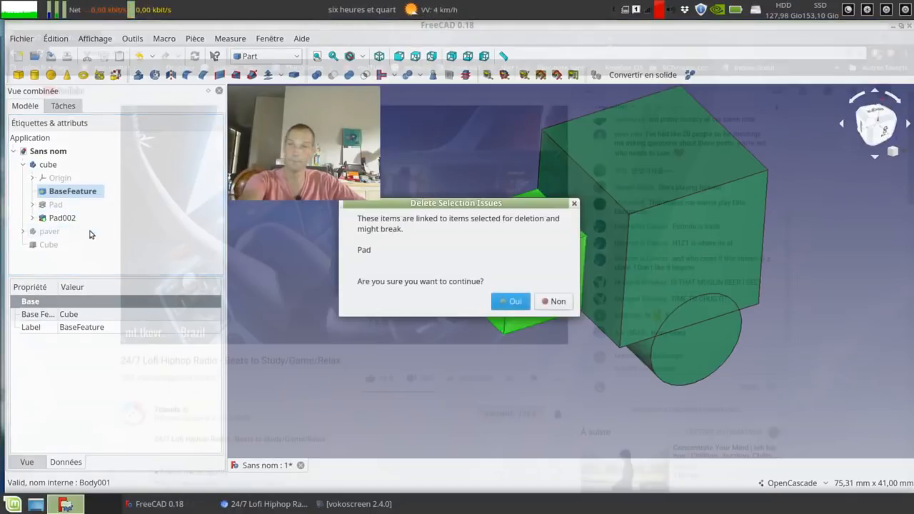
{"action": "left_click", "coordinate": [514, 302]}
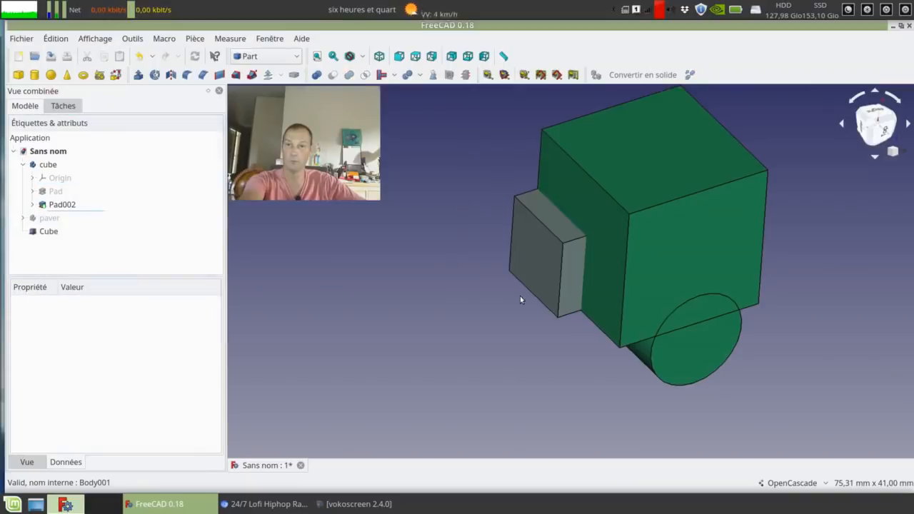
{"action": "left_click", "coordinate": [64, 232]}
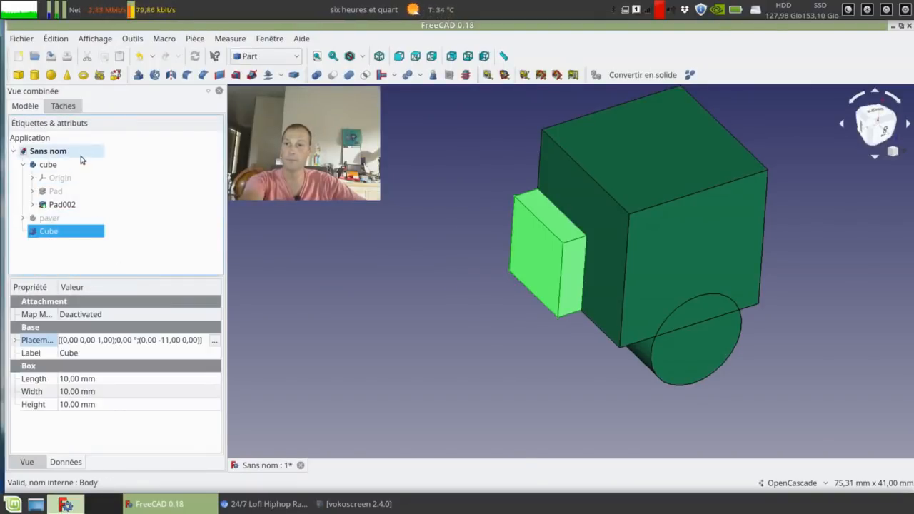
{"action": "left_click", "coordinate": [45, 233]}
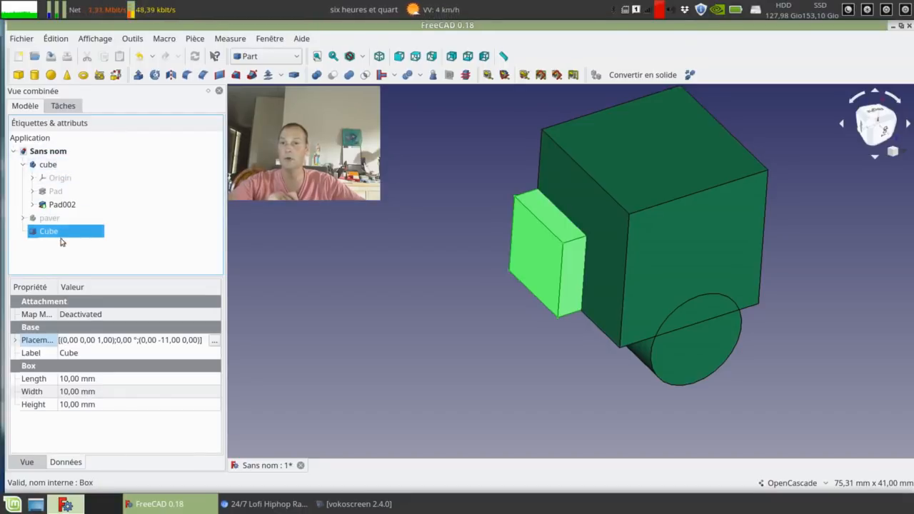
Put the Part cube back into the cube body as its base feature and view it from several angles.
{"action": "left_click_drag", "start_coordinate": [51, 232], "coordinate": [85, 165]}
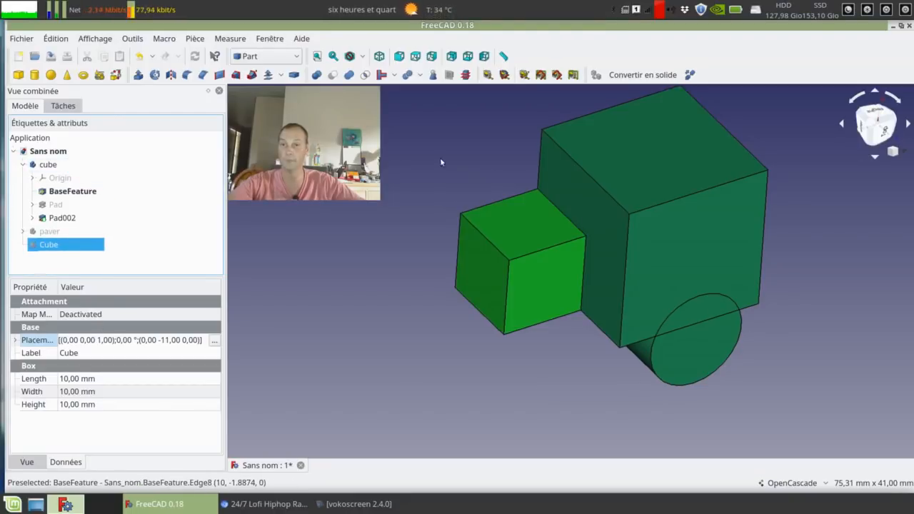
{"action": "middle_click_drag", "start_coordinate": [441, 162], "coordinate": [400, 185]}
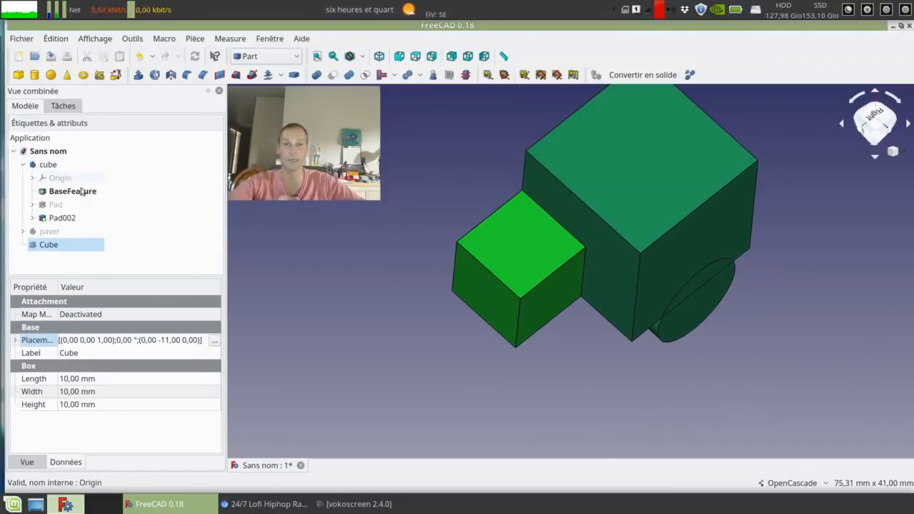
{"action": "middle_click_drag", "start_coordinate": [356, 265], "coordinate": [509, 357]}
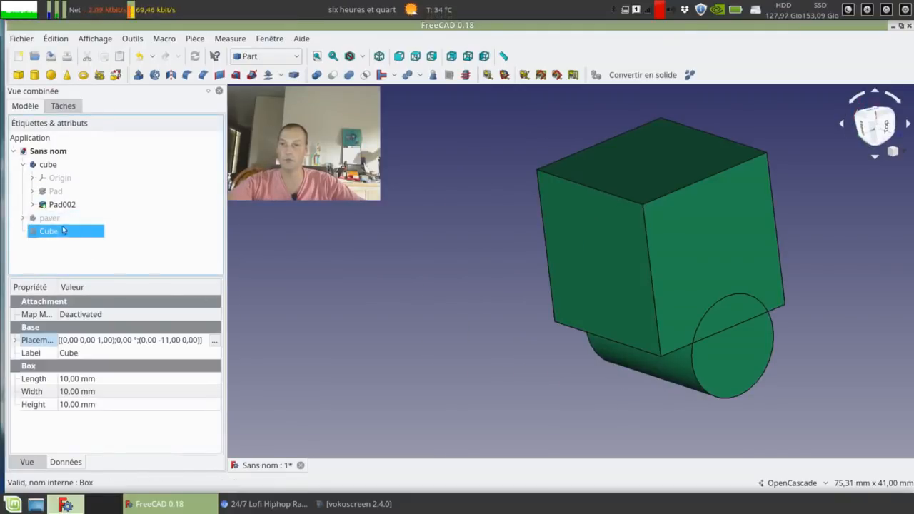
Make the standalone Part cube visible again beside the cube body and deselect it.
{"action": "key", "text": "space"}
{"action": "left_click", "coordinate": [427, 296]}
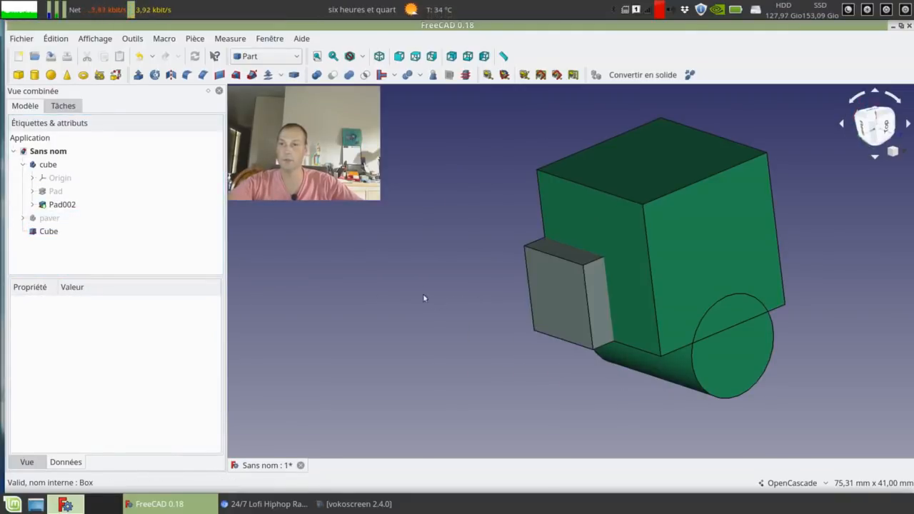
{"action": "middle_click_drag", "start_coordinate": [409, 293], "coordinate": [425, 256]}
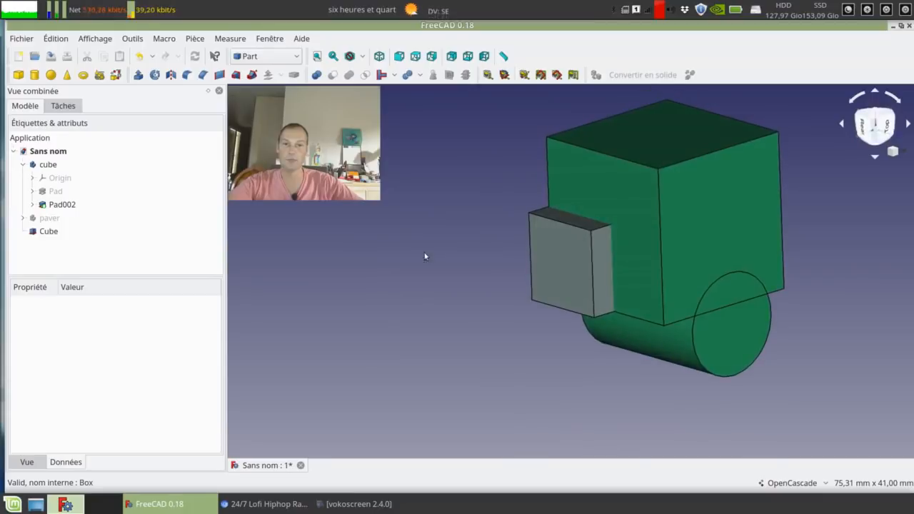
Add a Part cylinder and subtract it from the standalone Part cube with a Boolean difference.
{"action": "left_click", "coordinate": [34, 75]}
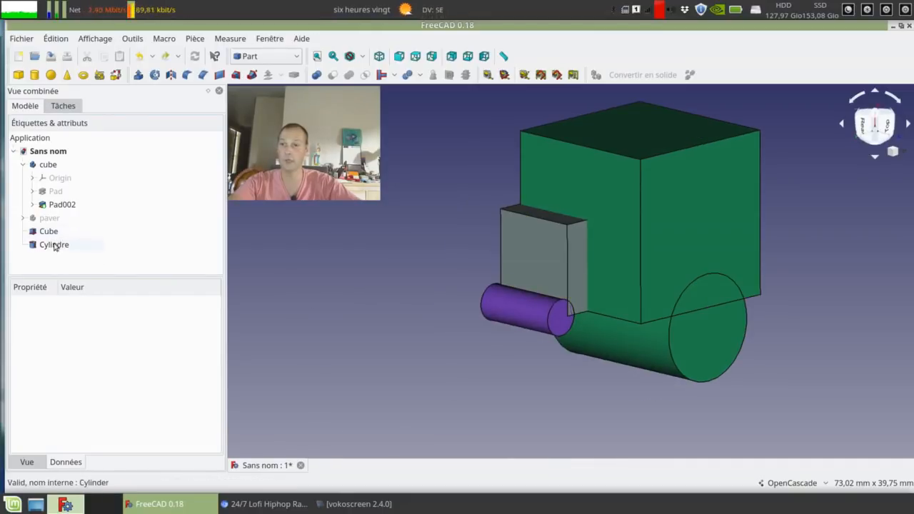
{"action": "left_click", "coordinate": [314, 75]}
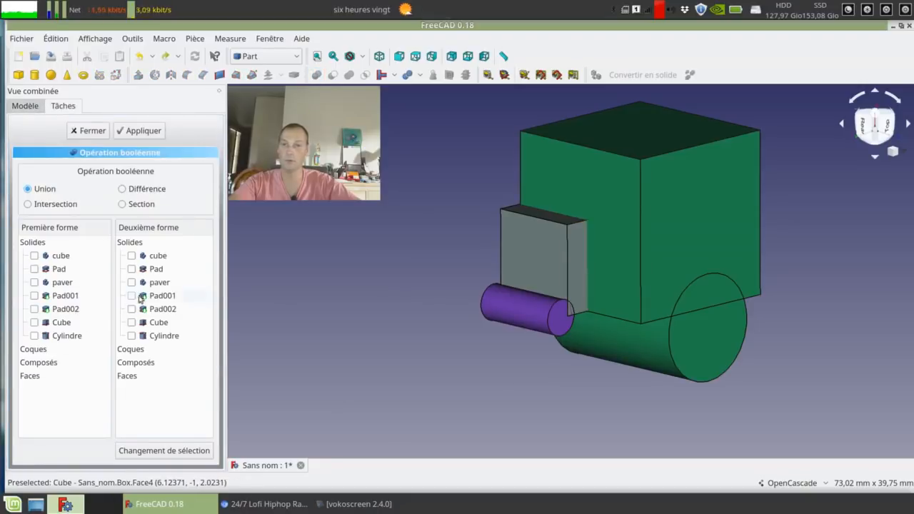
{"action": "left_click", "coordinate": [34, 325]}
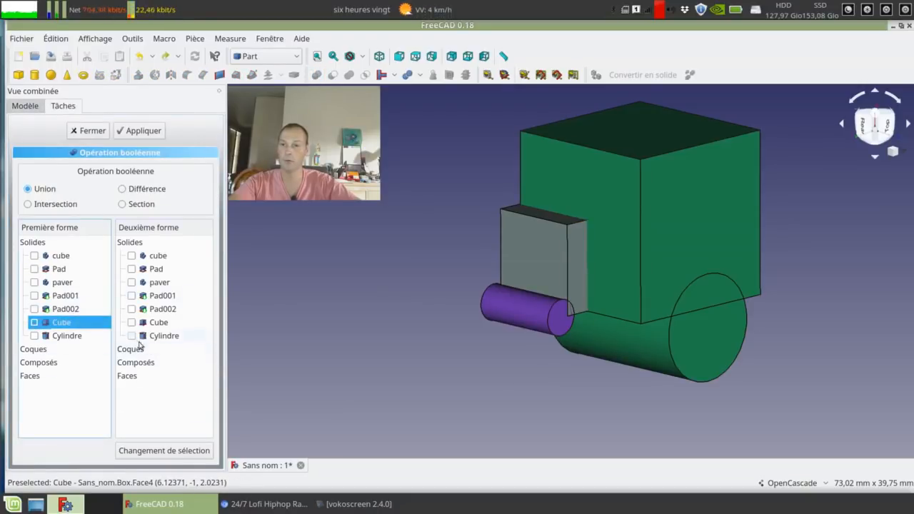
{"action": "left_click", "coordinate": [141, 336]}
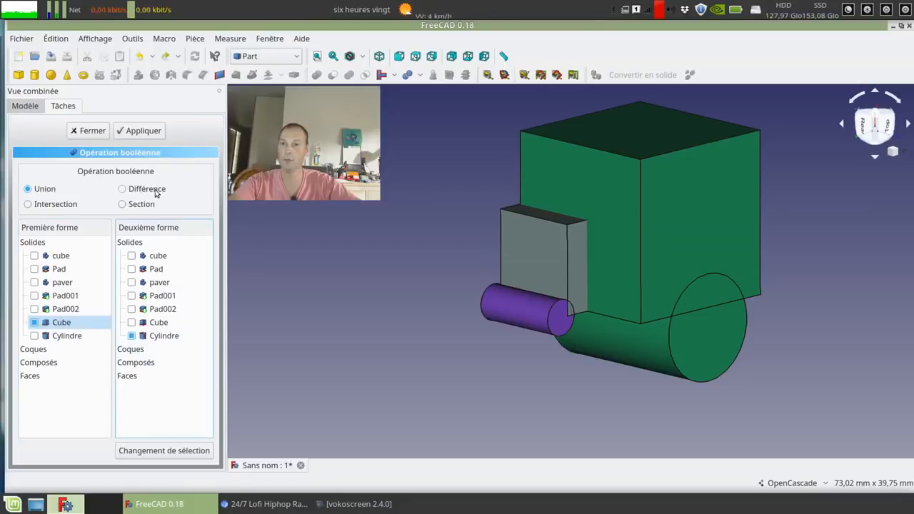
{"action": "left_click", "coordinate": [143, 131]}
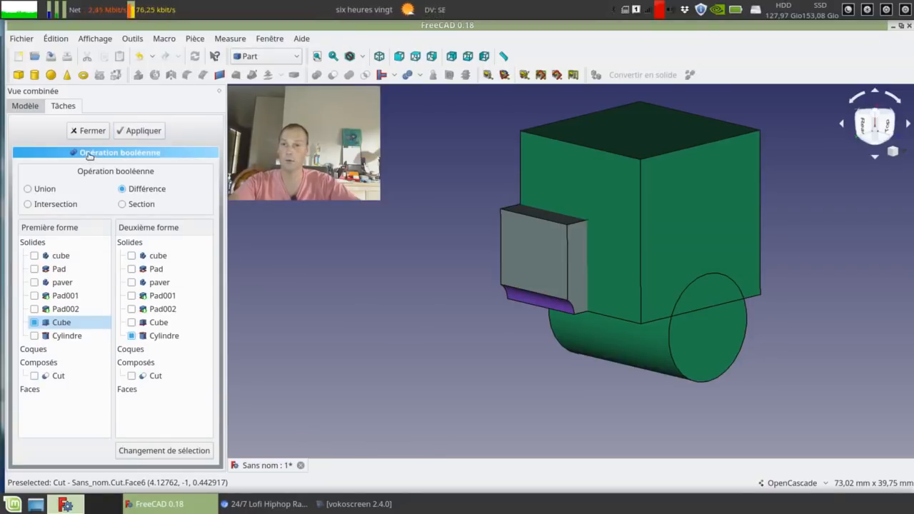
{"action": "left_click", "coordinate": [89, 130]}
Hide the cut solid and select the cube body.
{"action": "left_click", "coordinate": [58, 232]}
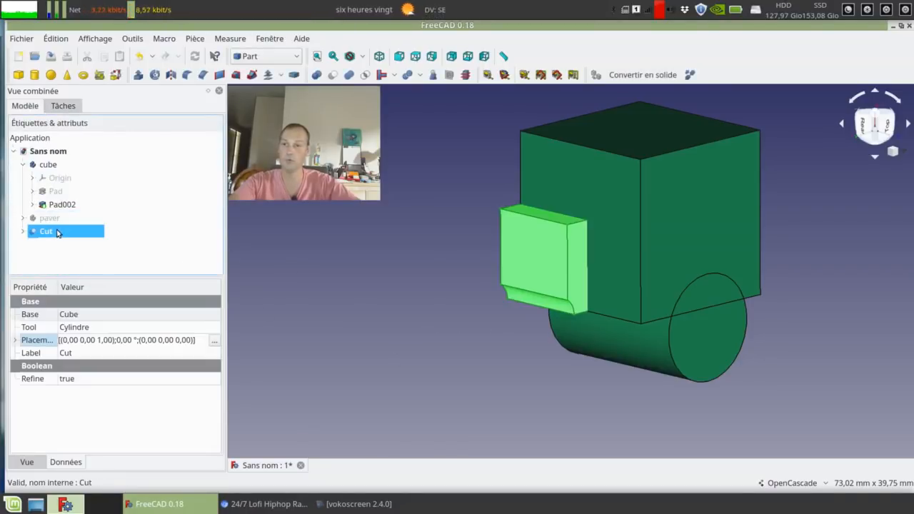
{"action": "key", "text": "space"}
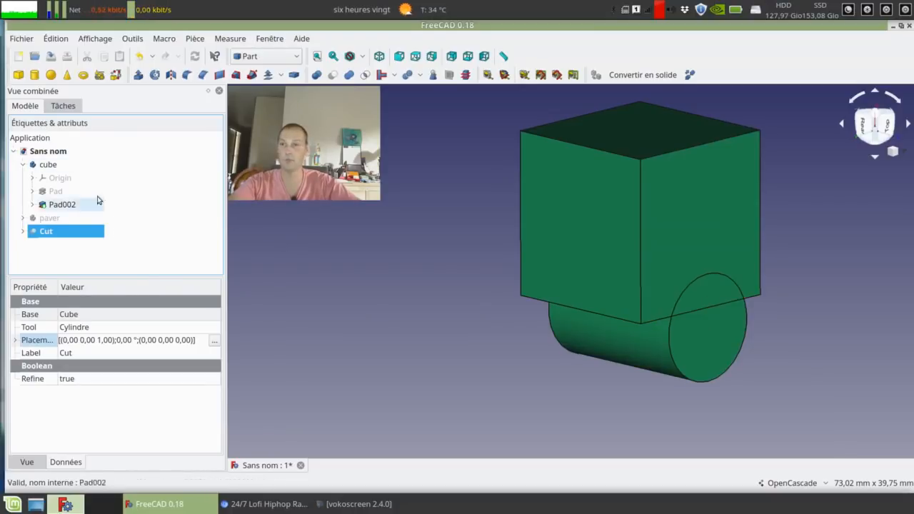
{"action": "left_click", "coordinate": [75, 192]}
{"action": "left_click", "coordinate": [63, 205]}
{"action": "left_click", "coordinate": [71, 164]}
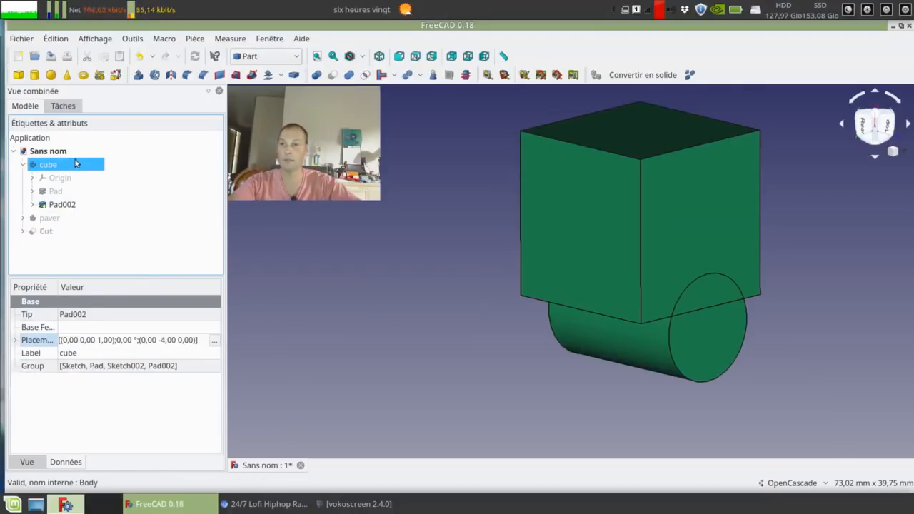
{"action": "right_click", "coordinate": [82, 165]}
{"action": "left_click", "coordinate": [217, 178]}
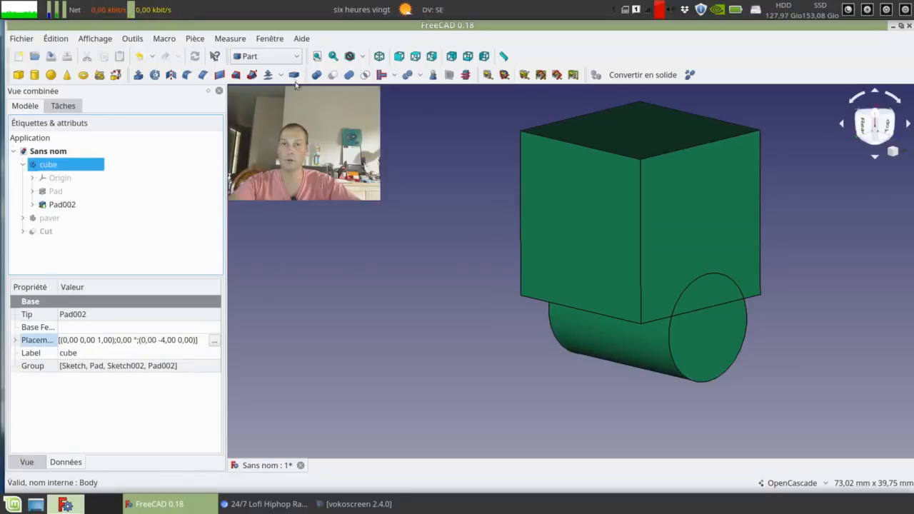
Fuse the cube body's Pad with Pad002 through a Boolean union and expand the resulting fusion in the model tree.
{"action": "left_click", "coordinate": [317, 75]}
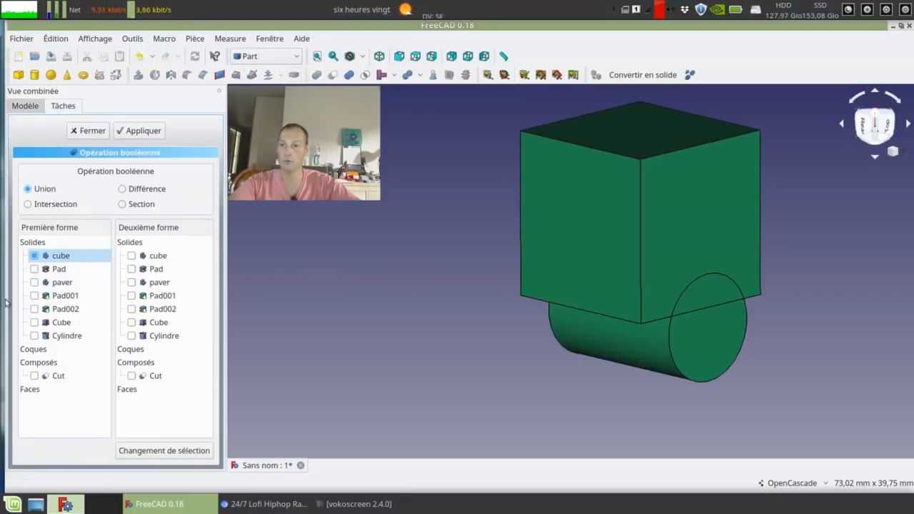
{"action": "left_click", "coordinate": [36, 270]}
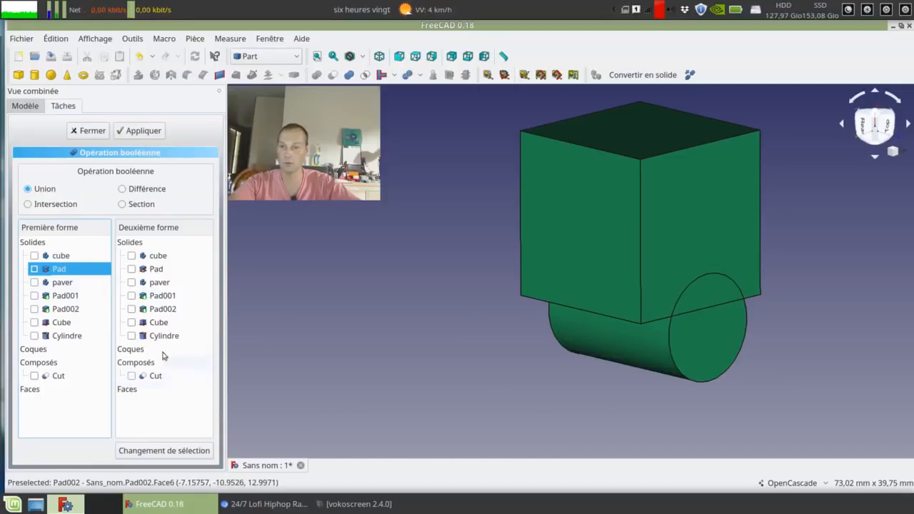
{"action": "left_click", "coordinate": [139, 312]}
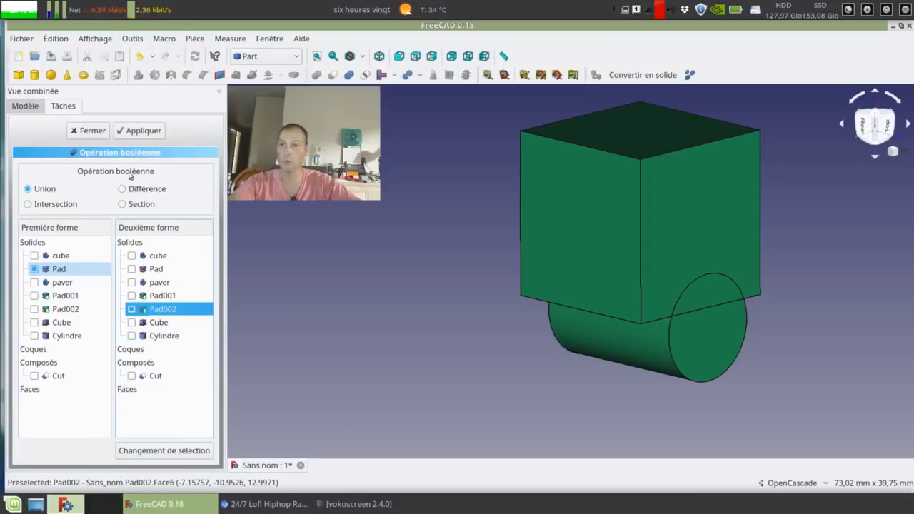
{"action": "left_click", "coordinate": [135, 131]}
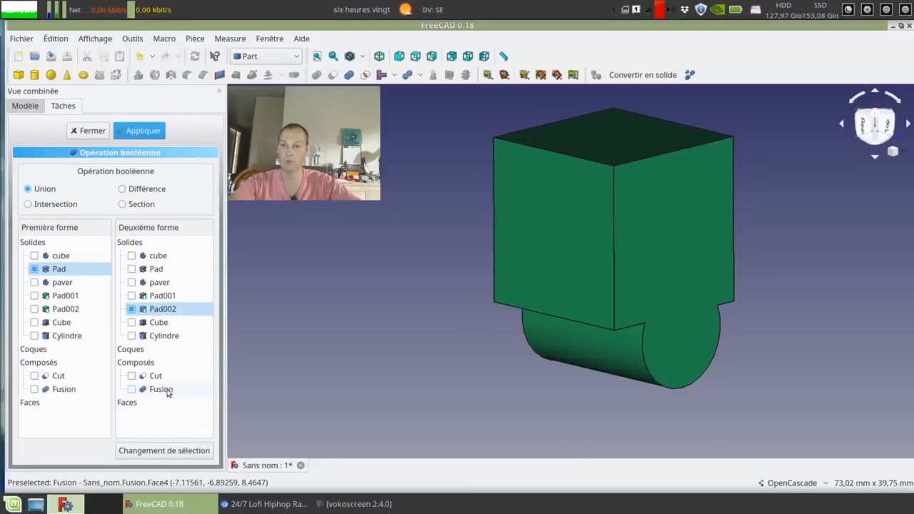
{"action": "left_click", "coordinate": [89, 133]}
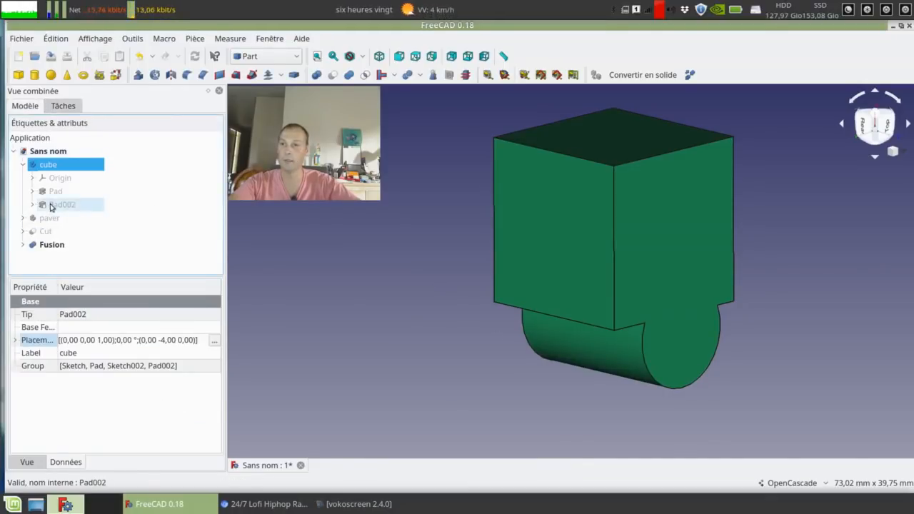
{"action": "left_click", "coordinate": [57, 245]}
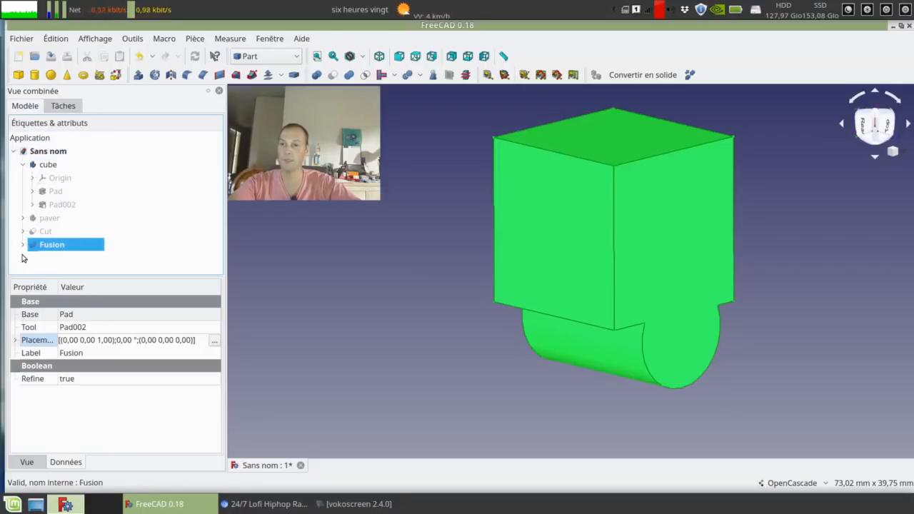
{"action": "left_click", "coordinate": [22, 244]}
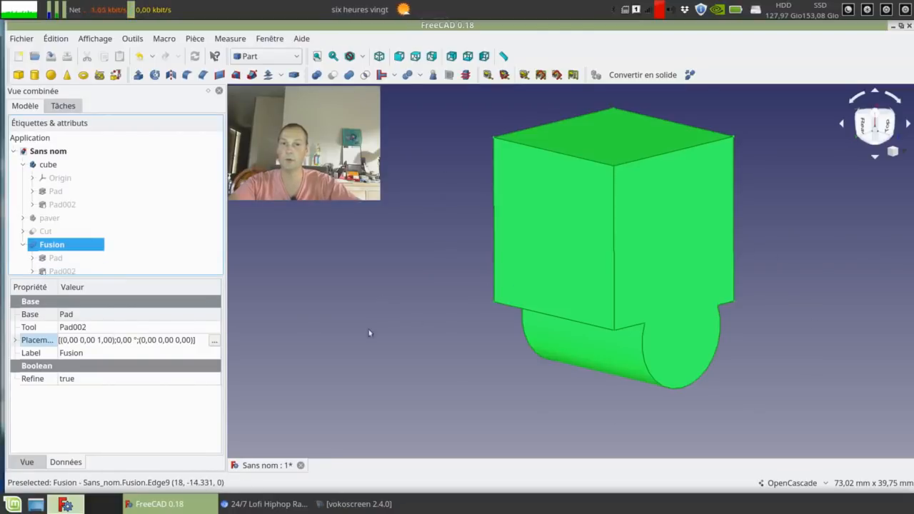
Set the length of the cube body's Pad002 to 21 mm.
{"action": "left_click", "coordinate": [51, 205]}
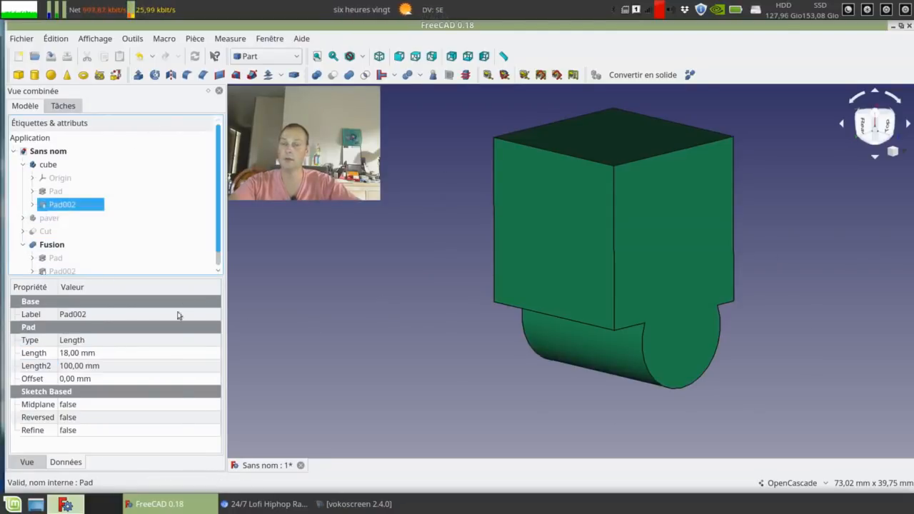
{"action": "left_click", "coordinate": [146, 355]}
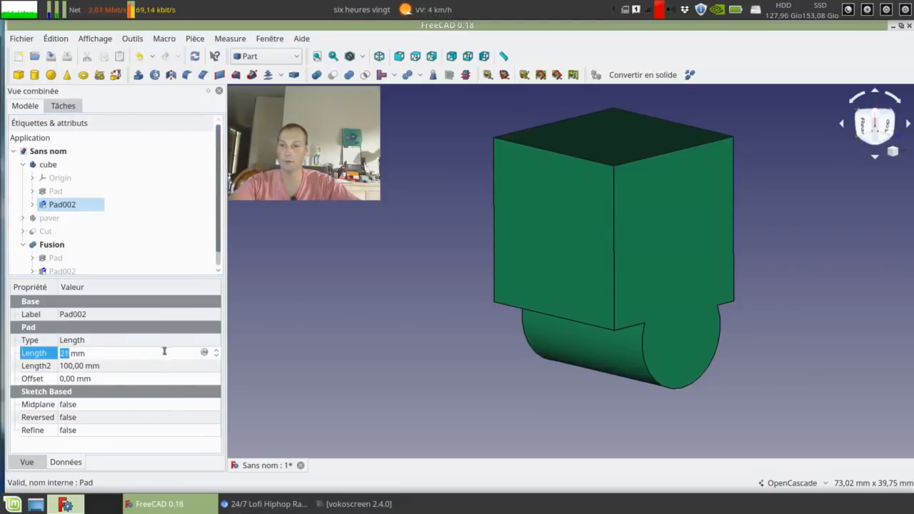
{"action": "left_click", "coordinate": [154, 365]}
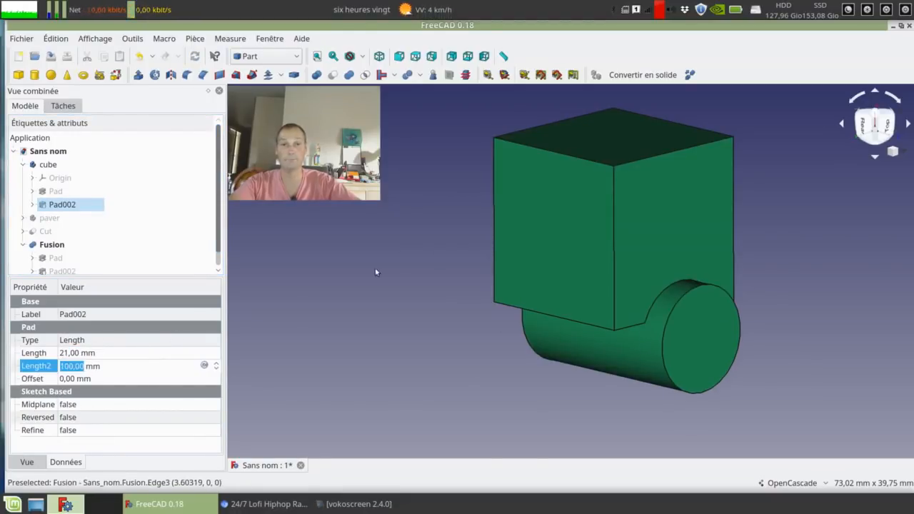
{"action": "mouse_move", "coordinate": [372, 286]}
{"action": "left_mouse_down"}
{"action": "mouse_move", "coordinate": [555, 279]}
{"action": "mouse_move", "coordinate": [565, 252]}
{"action": "mouse_move", "coordinate": [369, 279]}
{"action": "left_mouse_up"}
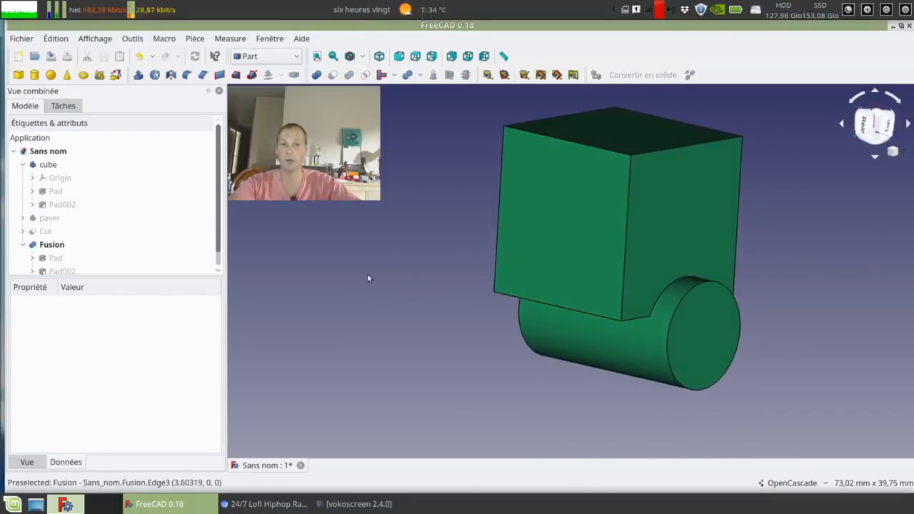
Set the "cube" constraint in the sketch of the cube body's Pad to 20 mm.
{"action": "left_click", "coordinate": [77, 193]}
{"action": "left_click", "coordinate": [93, 366]}
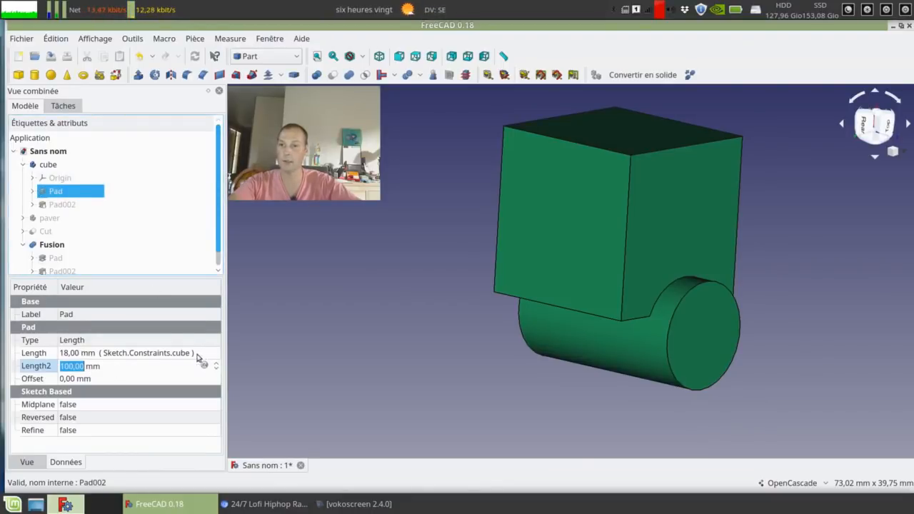
{"action": "left_click", "coordinate": [32, 191]}
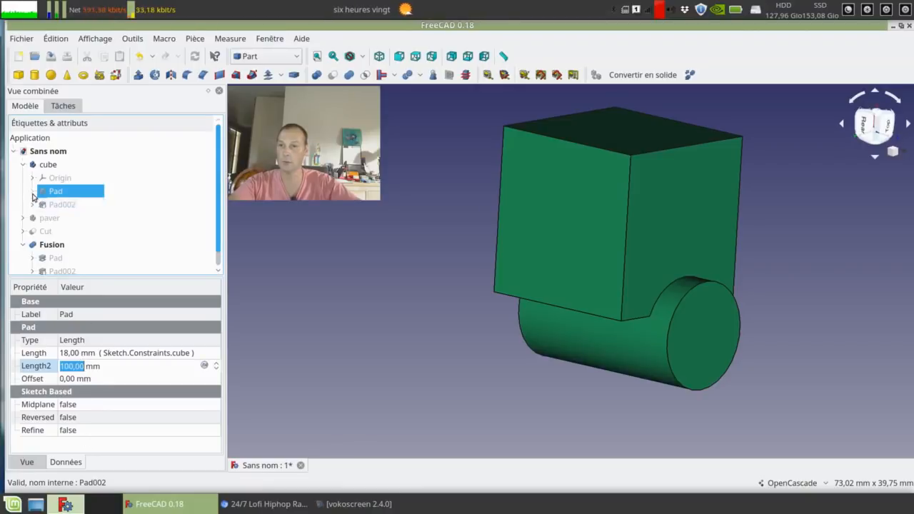
{"action": "left_click", "coordinate": [84, 207]}
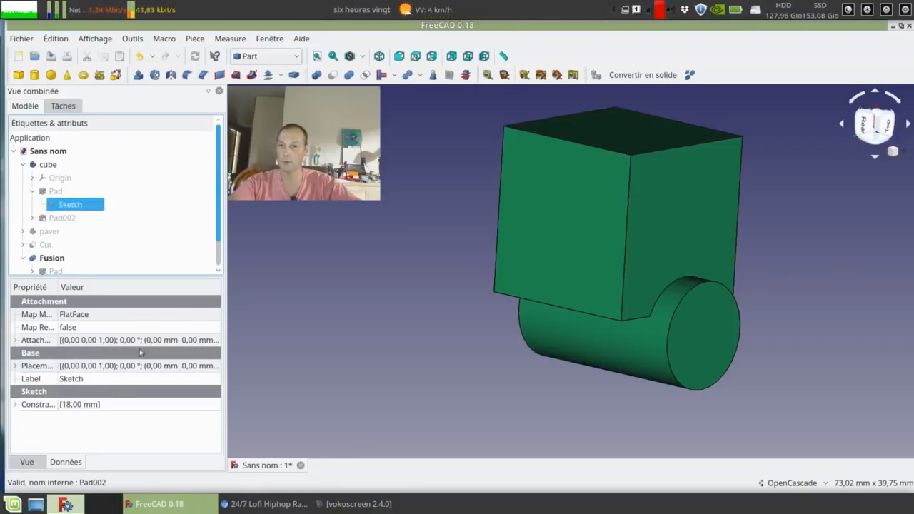
{"action": "double_click", "coordinate": [25, 407]}
{"action": "left_click", "coordinate": [76, 418]}
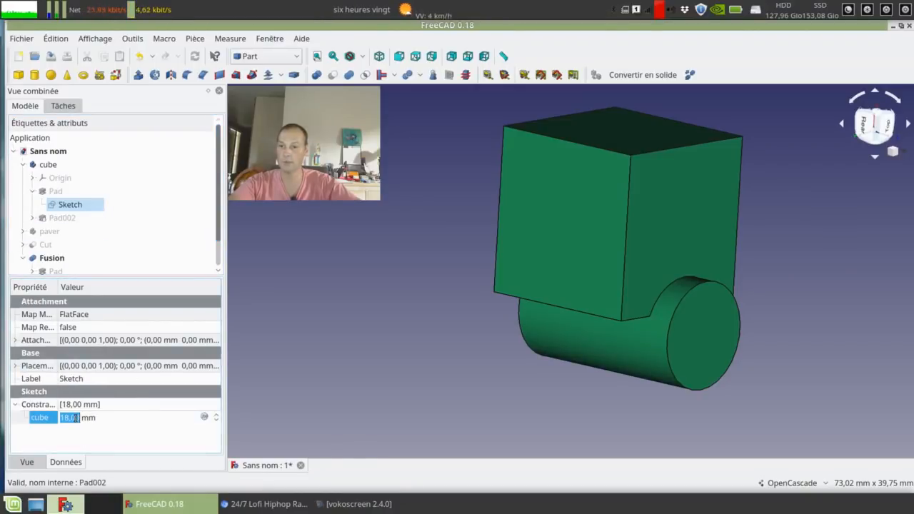
{"action": "left_click", "coordinate": [150, 406]}
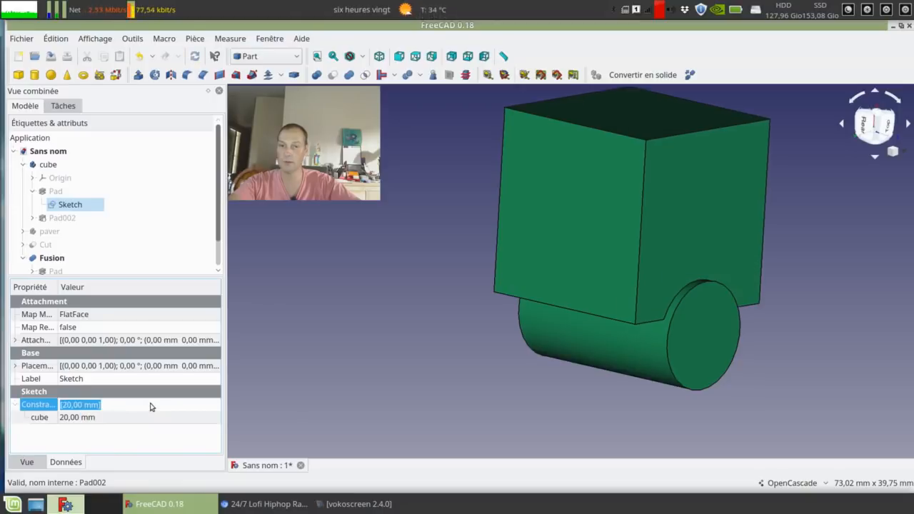
{"action": "mouse_move", "coordinate": [407, 291]}
{"action": "middle_mouse_down"}
{"action": "mouse_move", "coordinate": [457, 285]}
{"action": "mouse_move", "coordinate": [438, 286]}
{"action": "mouse_move", "coordinate": [402, 261]}
{"action": "mouse_move", "coordinate": [348, 287]}
{"action": "mouse_move", "coordinate": [296, 422]}
{"action": "middle_mouse_up"}
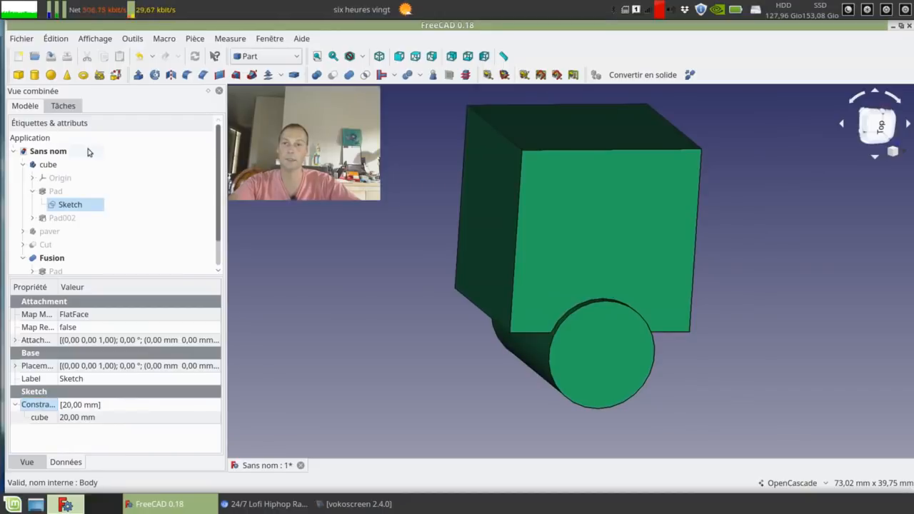
Collapse the Pad's tree entry and transform the fusion by moving it -34 mm along its Y axis.
{"action": "scroll", "coordinate": [22, 171], "scroll_direction": "down", "scroll_amount": 1}
{"action": "left_click", "coordinate": [32, 164]}
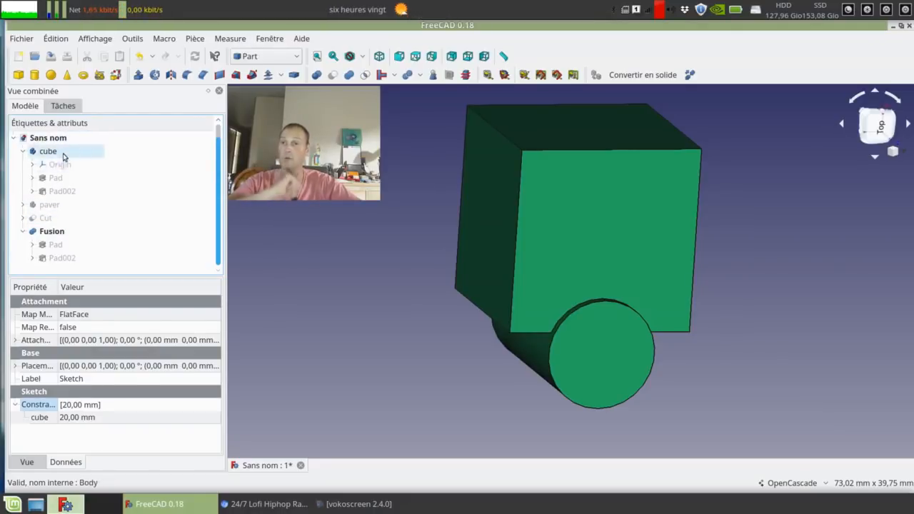
{"action": "left_click", "coordinate": [64, 233]}
{"action": "right_click", "coordinate": [56, 232]}
{"action": "left_click", "coordinate": [107, 239]}
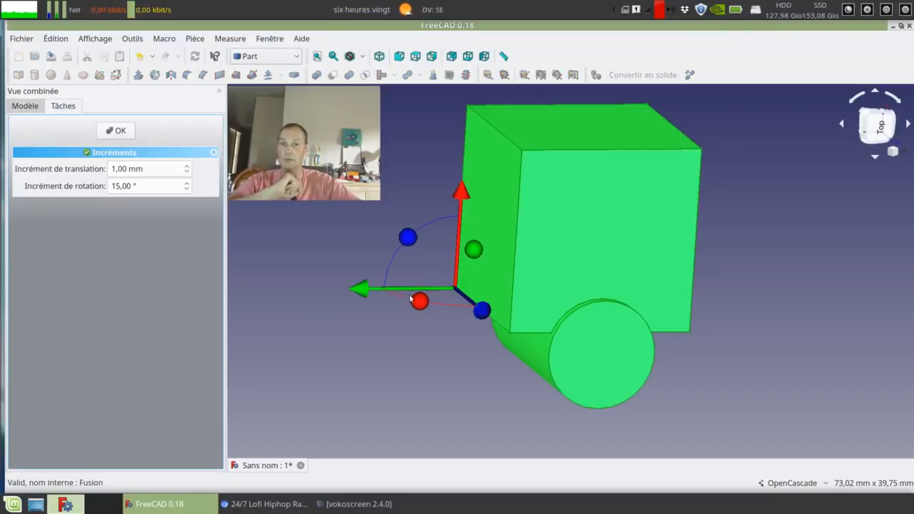
{"action": "left_click_drag", "start_coordinate": [363, 289], "coordinate": [672, 263]}
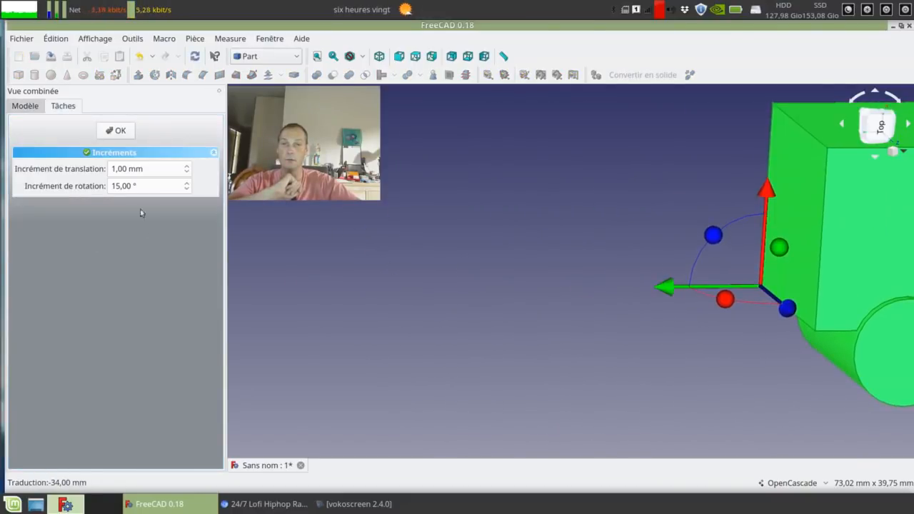
{"action": "left_click", "coordinate": [119, 131]}
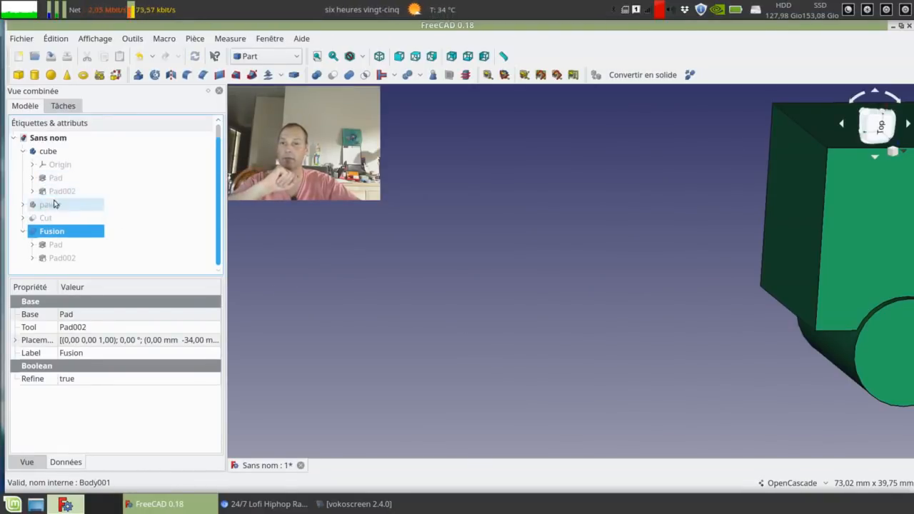
Hide the fusion and make Pad002 in the cube body visible.
{"action": "key", "text": "space"}
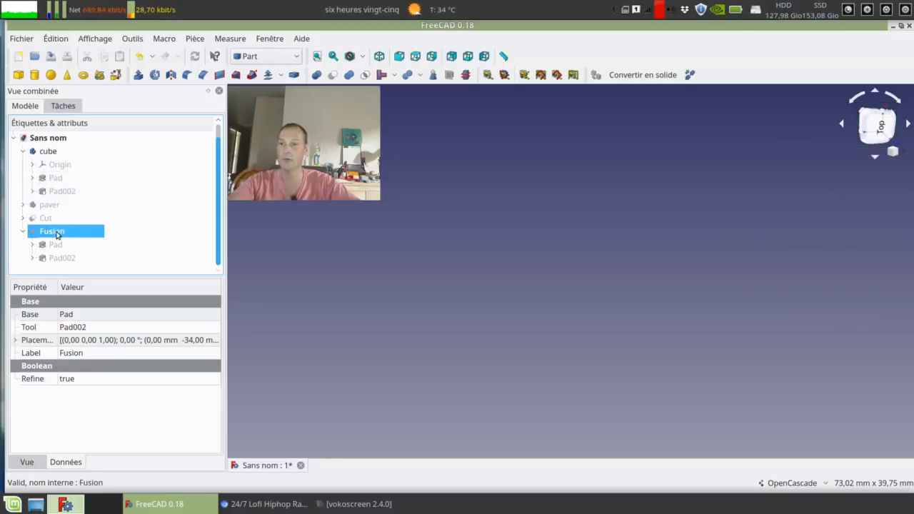
{"action": "left_click", "coordinate": [57, 191]}
{"action": "key", "text": "space"}
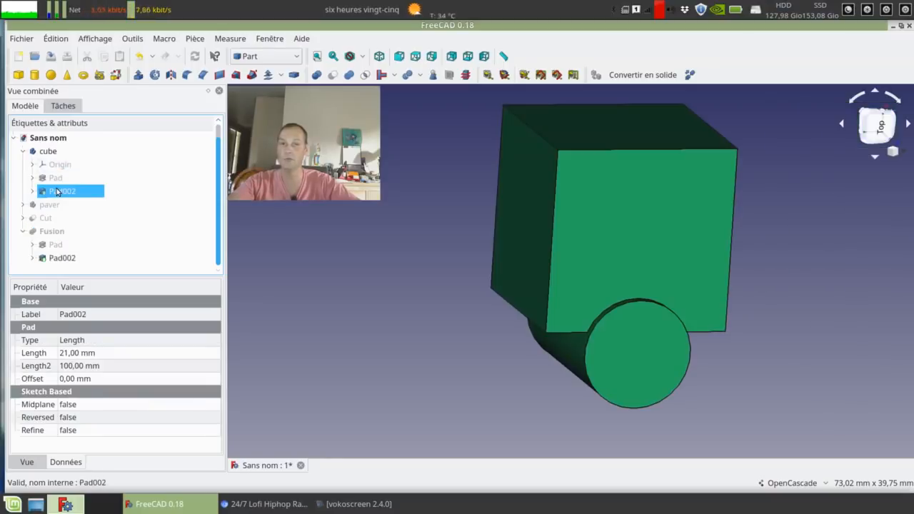
{"action": "mouse_move", "coordinate": [363, 286]}
{"action": "middle_mouse_down"}
{"action": "mouse_move", "coordinate": [603, 321]}
{"action": "mouse_move", "coordinate": [374, 279]}
{"action": "mouse_move", "coordinate": [375, 290]}
{"action": "middle_mouse_up"}
{"action": "right_click", "coordinate": [375, 290]}
{"action": "left_click", "coordinate": [299, 286]}
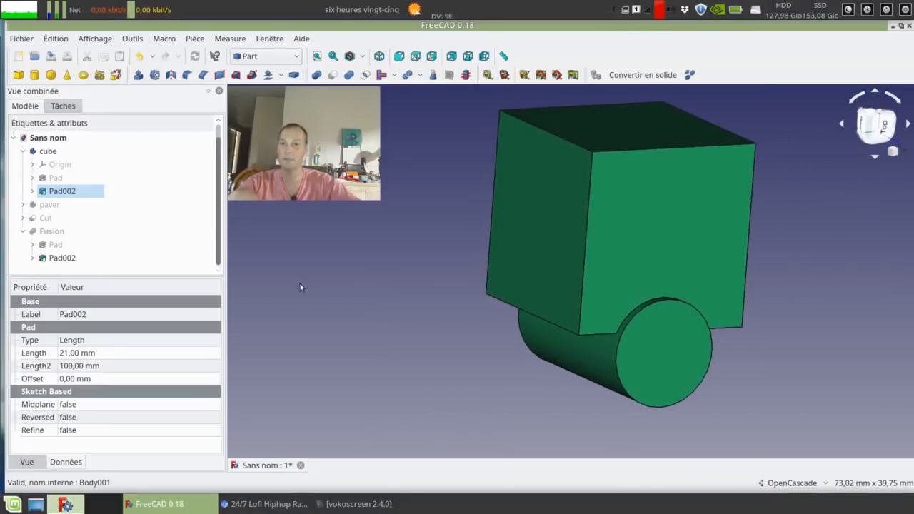
Make the fusion visible again beside the cube body.
{"action": "left_click", "coordinate": [61, 258]}
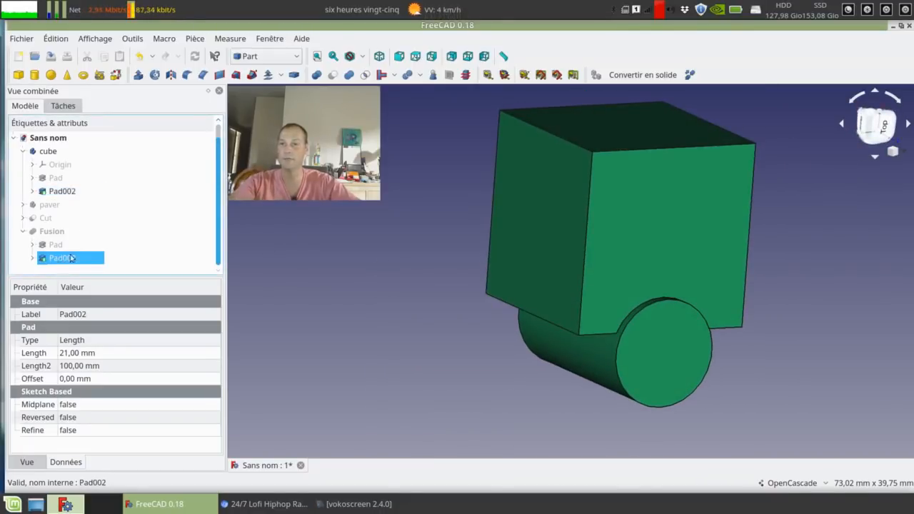
{"action": "left_click", "coordinate": [45, 237]}
{"action": "key", "text": "space"}
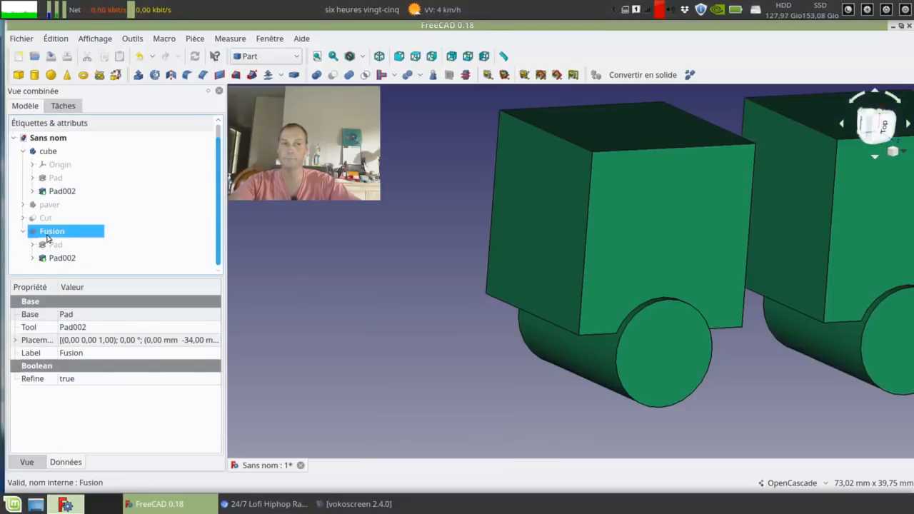
Collapse the fusion's tree entry, switch to the Part Design workbench and create a clone of the cube body.
{"action": "scroll", "coordinate": [386, 252], "scroll_direction": "down", "scroll_amount": 2}
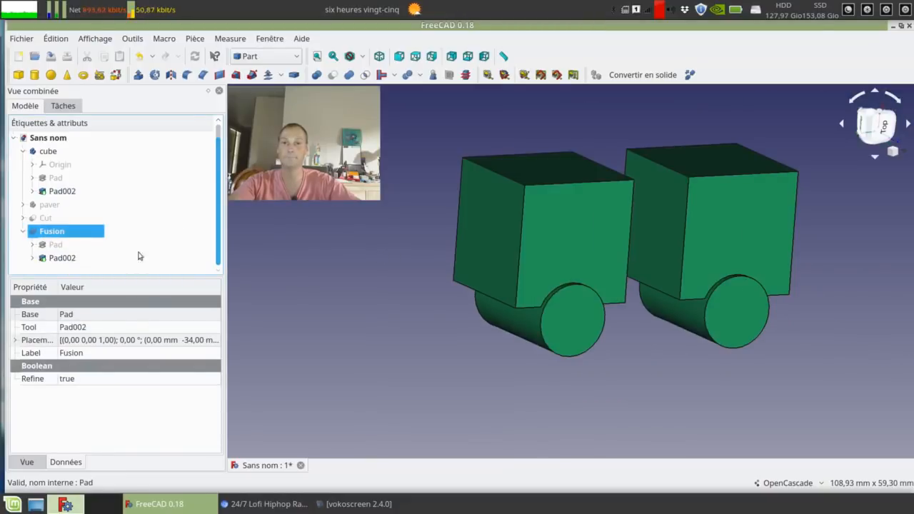
{"action": "left_click", "coordinate": [23, 232]}
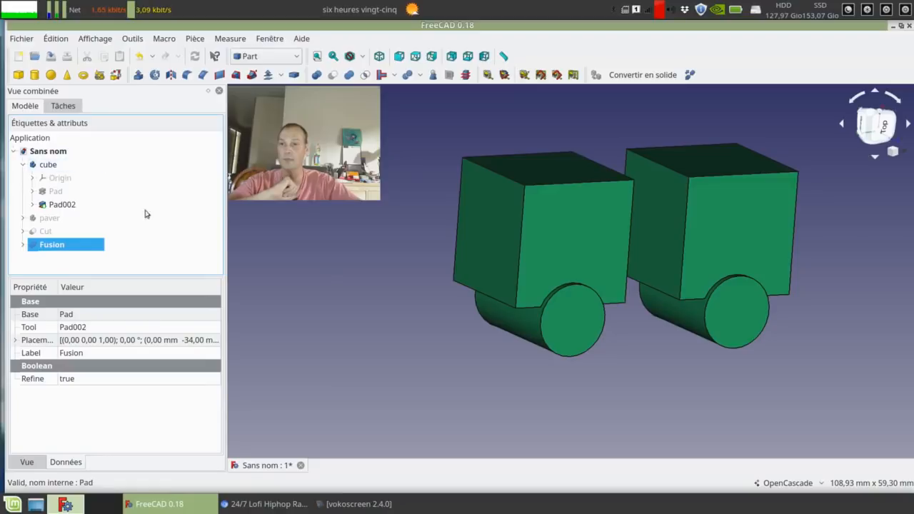
{"action": "left_click", "coordinate": [75, 165]}
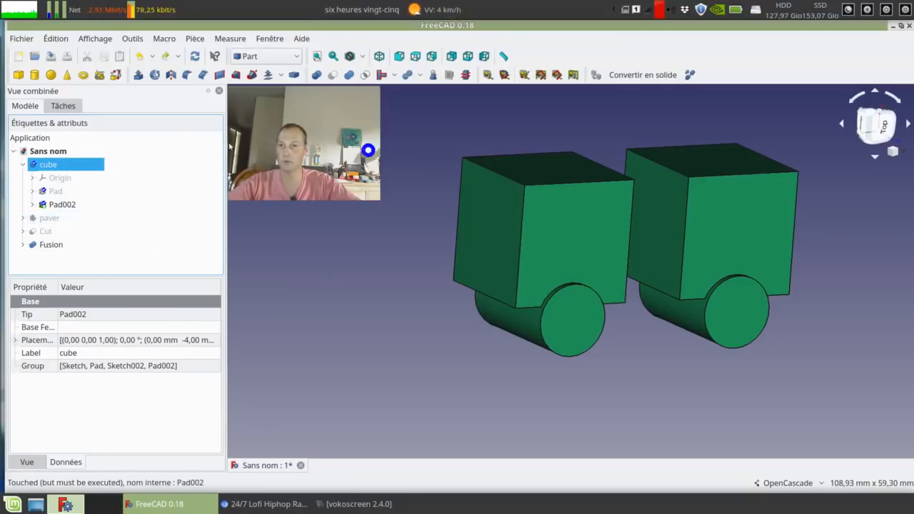
{"action": "left_click", "coordinate": [265, 56]}
{"action": "left_click", "coordinate": [259, 86]}
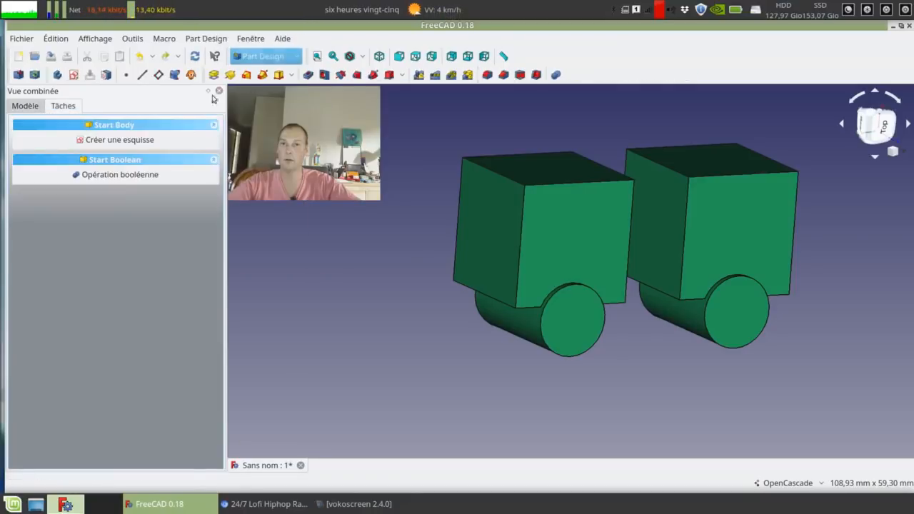
{"action": "left_click", "coordinate": [190, 76]}
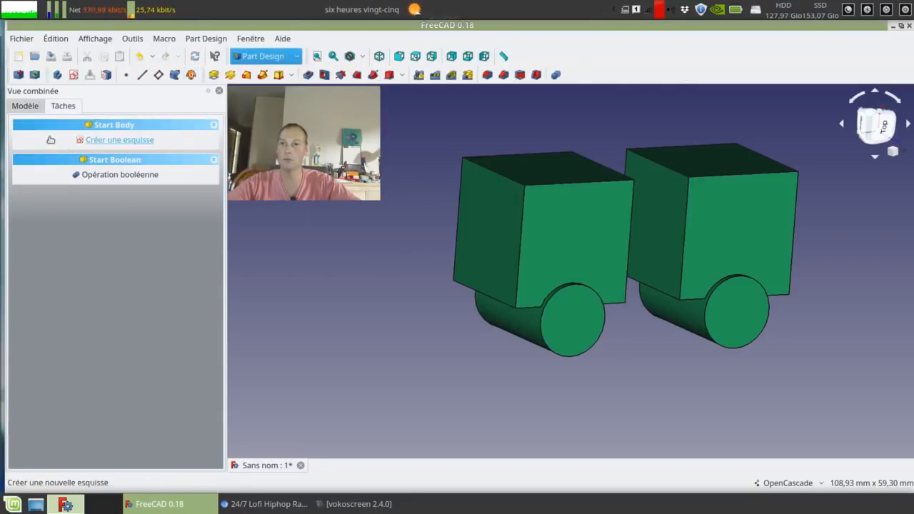
{"action": "left_click", "coordinate": [25, 105]}
{"action": "left_click", "coordinate": [44, 260]}
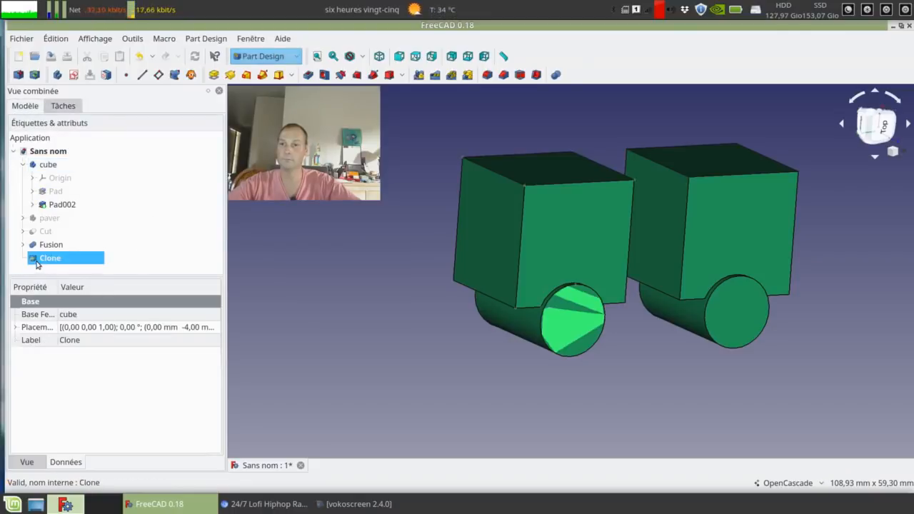
Move the clone into the paver body as its base feature, and select BaseFeature in the expanded paver body.
{"action": "mouse_move", "coordinate": [47, 258]}
{"action": "left_mouse_down"}
{"action": "mouse_move", "coordinate": [117, 211]}
{"action": "mouse_move", "coordinate": [60, 221]}
{"action": "left_mouse_up"}
{"action": "left_click", "coordinate": [24, 219]}
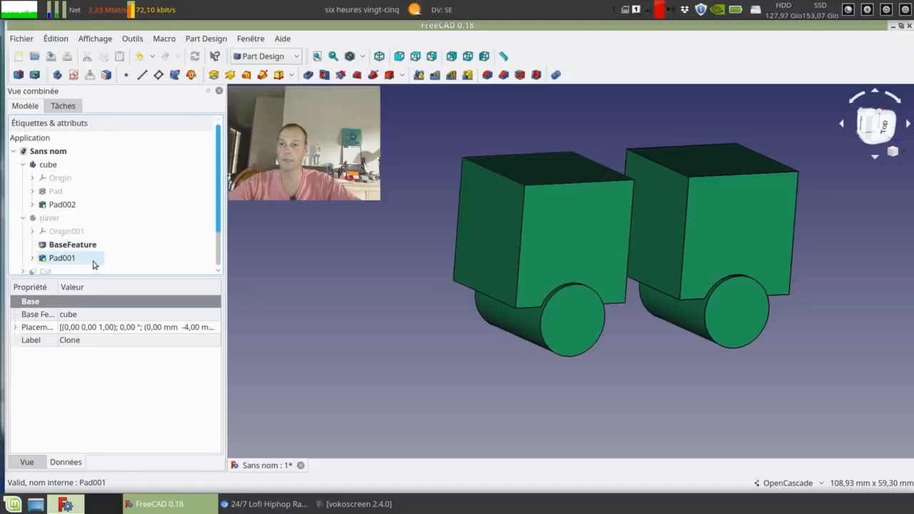
{"action": "left_click", "coordinate": [79, 244]}
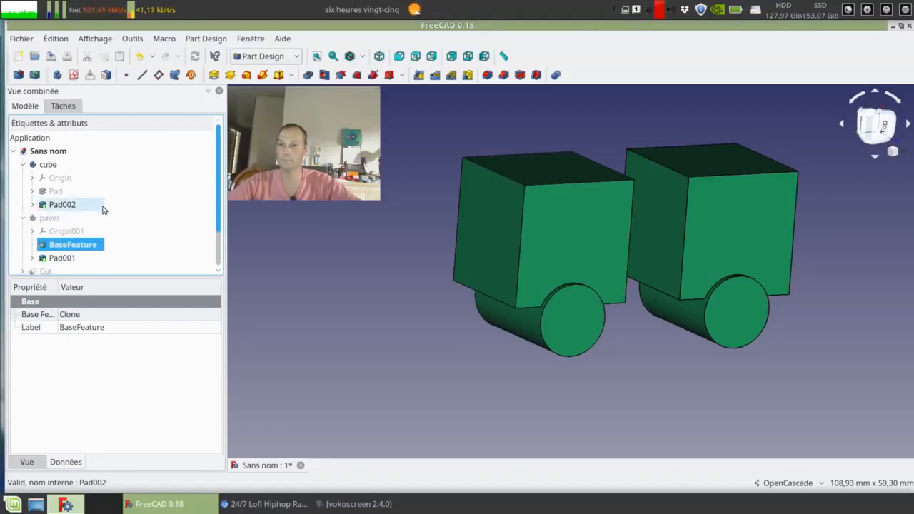
Hide the fusion and make the paver body visible.
{"action": "scroll", "coordinate": [89, 235], "scroll_direction": "down", "scroll_amount": 1}
{"action": "left_click", "coordinate": [71, 246]}
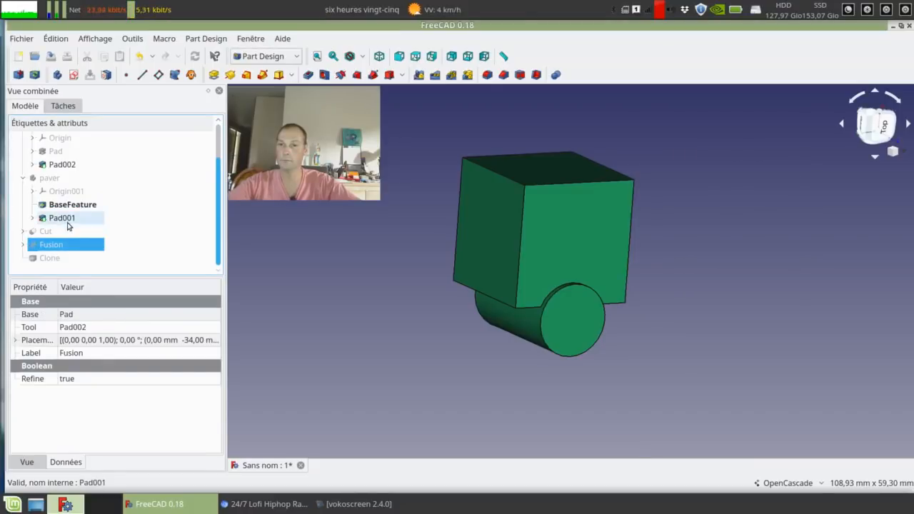
{"action": "left_click", "coordinate": [50, 177]}
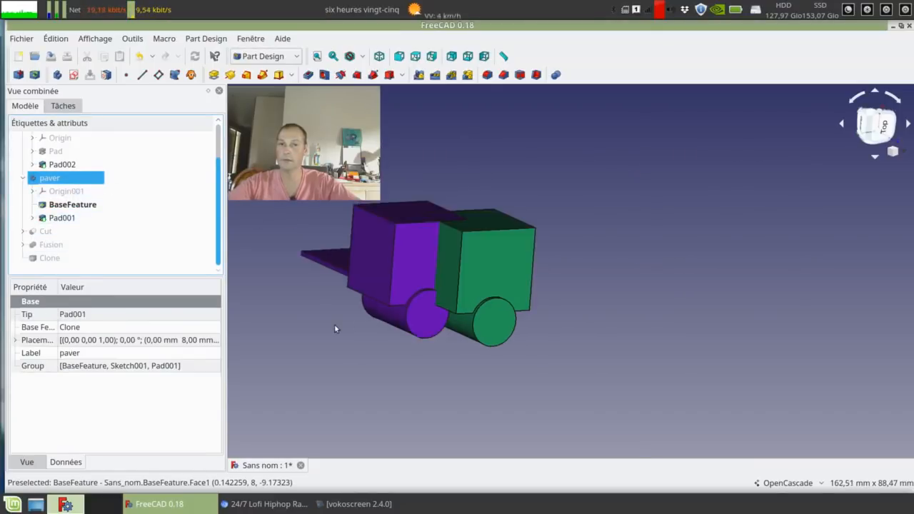
Transform the paver body by moving it in the negative Z direction, well clear of the cube body.
{"action": "middle_click_drag", "start_coordinate": [334, 329], "coordinate": [543, 311]}
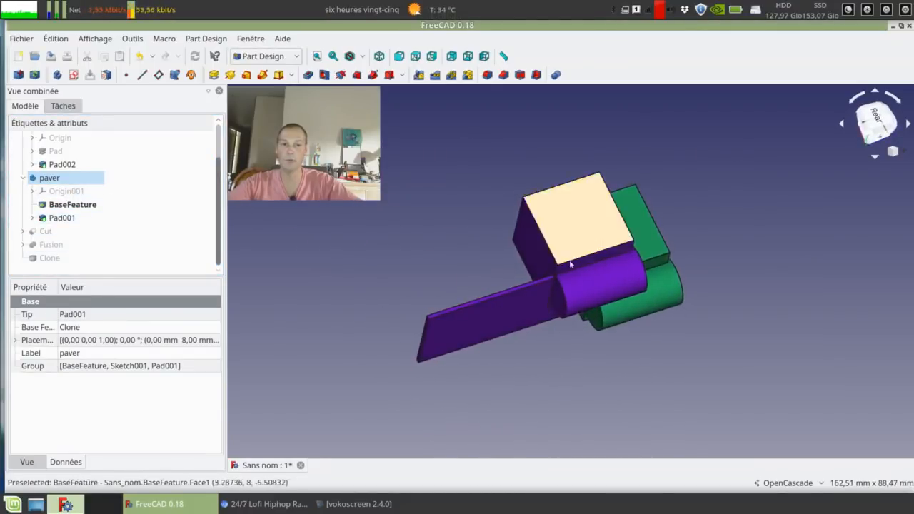
{"action": "right_click", "coordinate": [43, 180]}
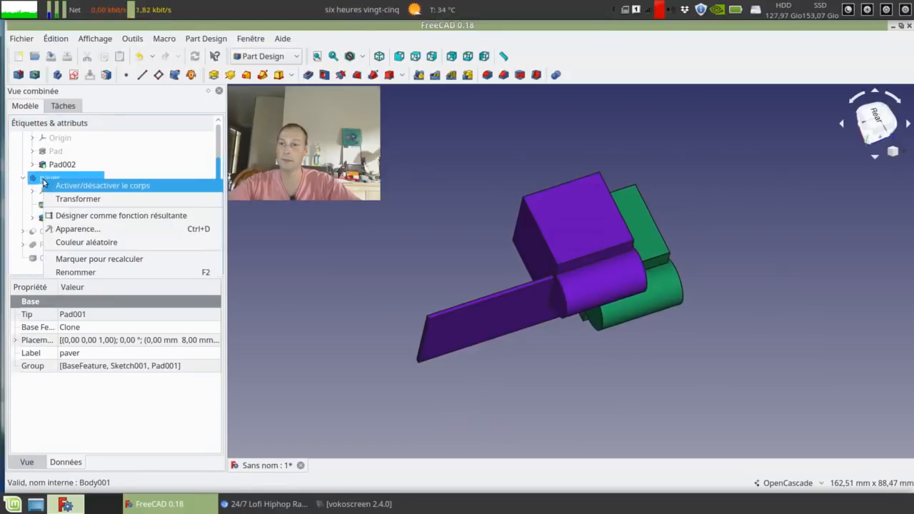
{"action": "left_click", "coordinate": [104, 199]}
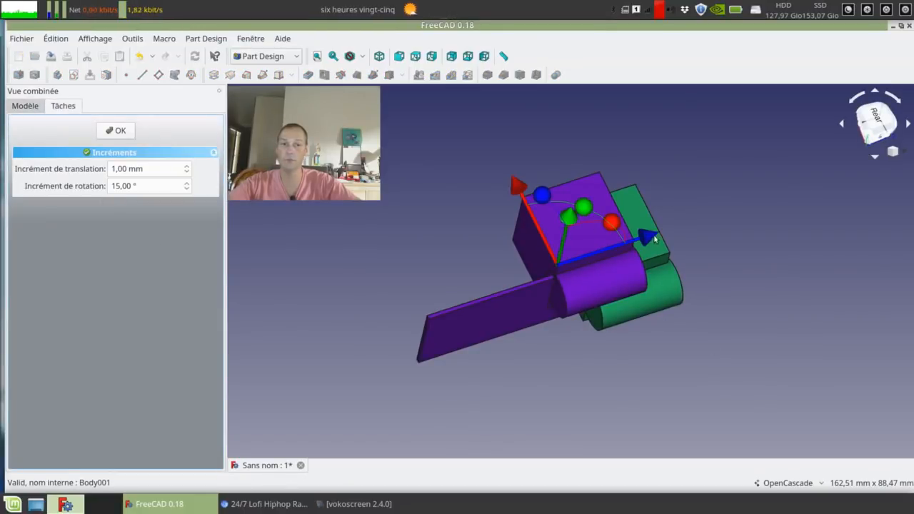
{"action": "left_click_drag", "start_coordinate": [654, 239], "coordinate": [463, 274]}
{"action": "left_click", "coordinate": [118, 130]}
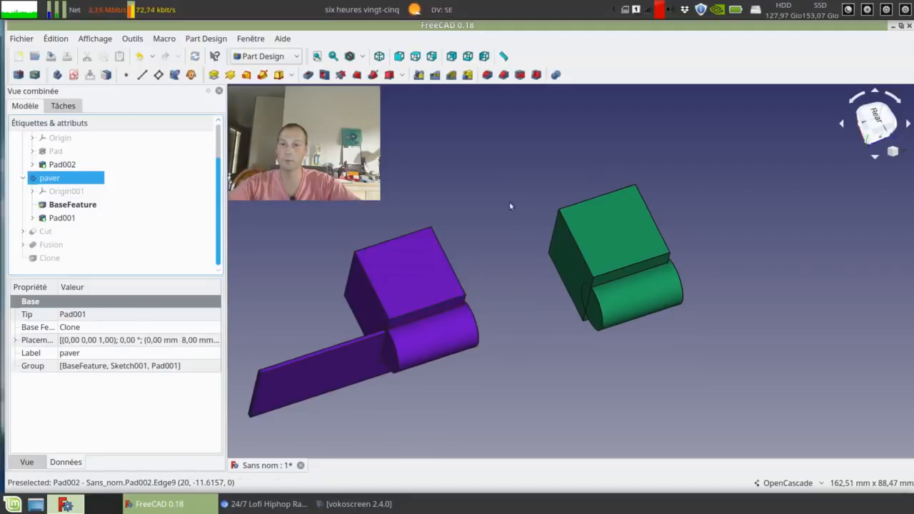
{"action": "middle_click_drag", "start_coordinate": [509, 202], "coordinate": [599, 294]}
{"action": "middle_click_drag", "start_coordinate": [433, 423], "coordinate": [510, 314]}
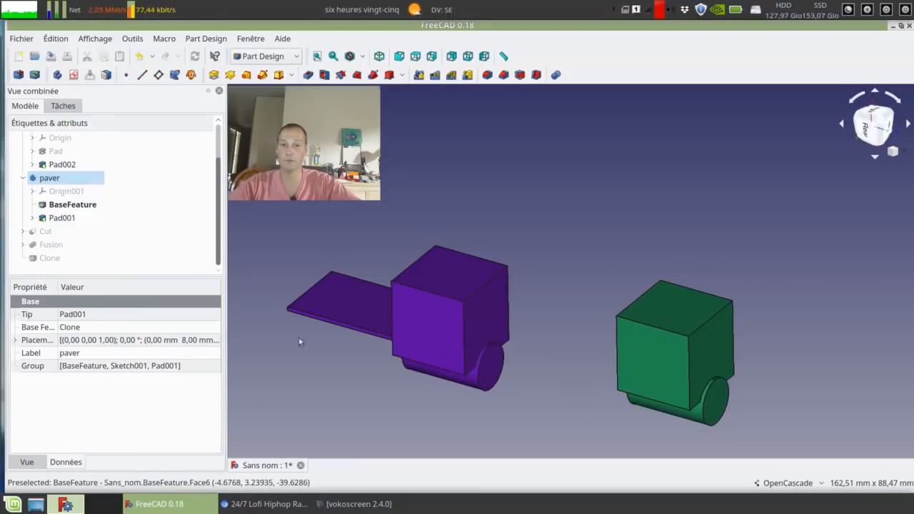
{"action": "middle_click_drag", "start_coordinate": [316, 254], "coordinate": [448, 233]}
{"action": "middle_click_drag", "start_coordinate": [565, 237], "coordinate": [439, 363]}
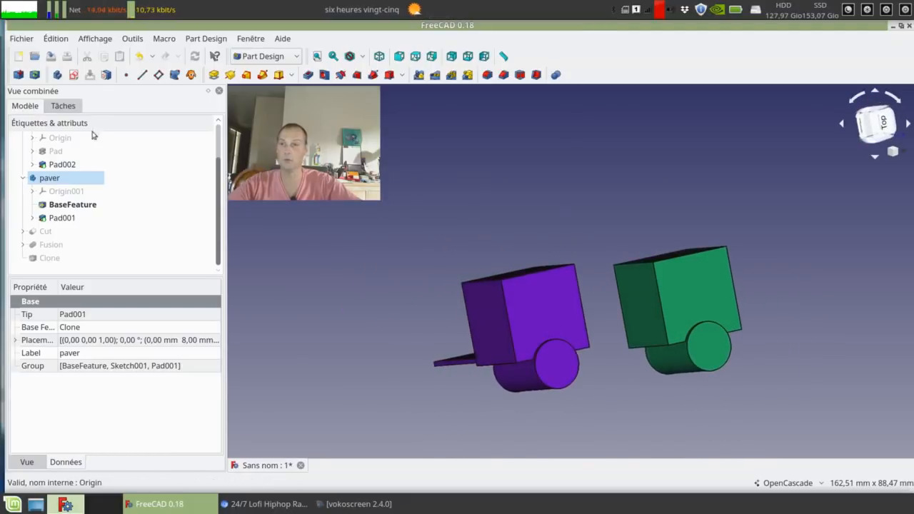
Set the "cube" constraint in the sketch of the cube body's Pad to 15 mm.
{"action": "scroll", "coordinate": [106, 212], "scroll_direction": "up", "scroll_amount": 1}
{"action": "left_click", "coordinate": [32, 191]}
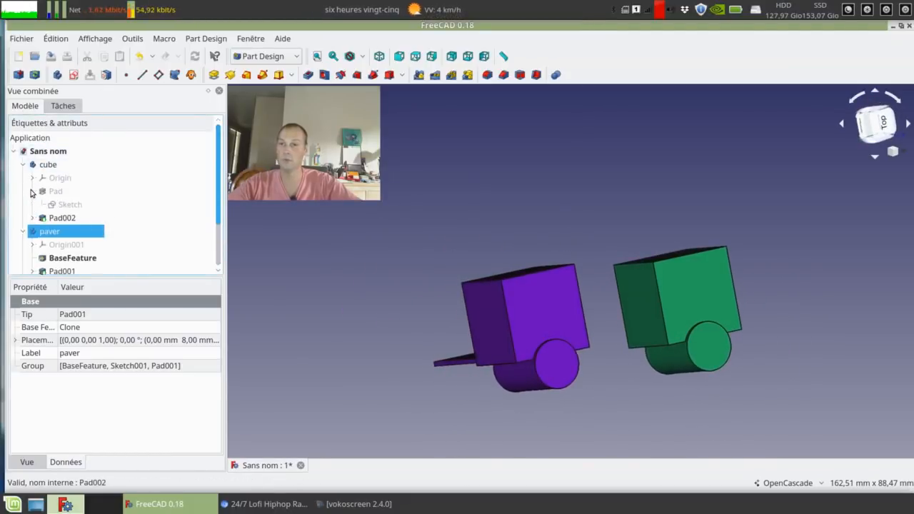
{"action": "left_click", "coordinate": [57, 204]}
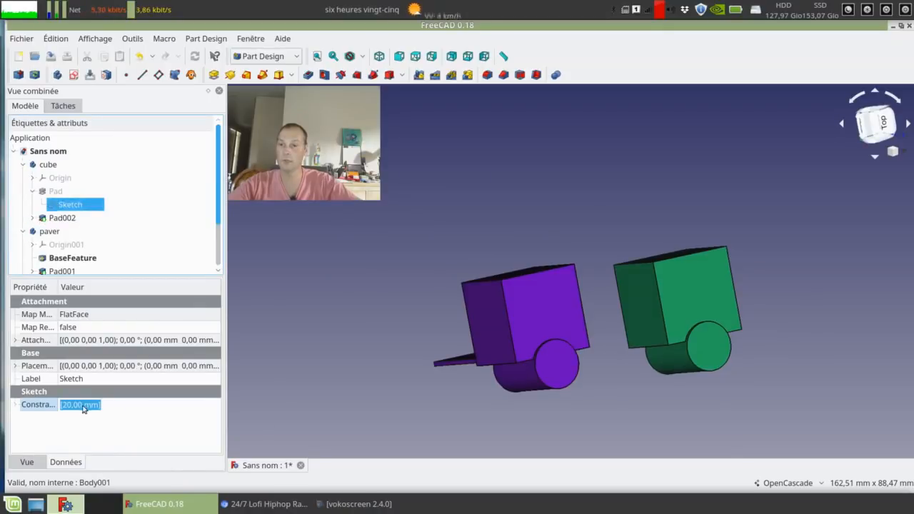
{"action": "left_click", "coordinate": [74, 406]}
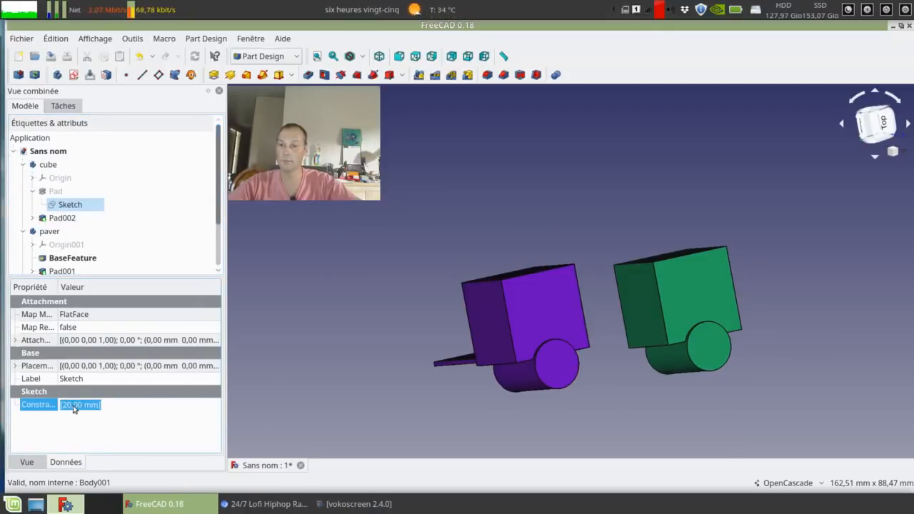
{"action": "left_click", "coordinate": [69, 409]}
{"action": "left_click", "coordinate": [14, 404]}
{"action": "left_click", "coordinate": [72, 419]}
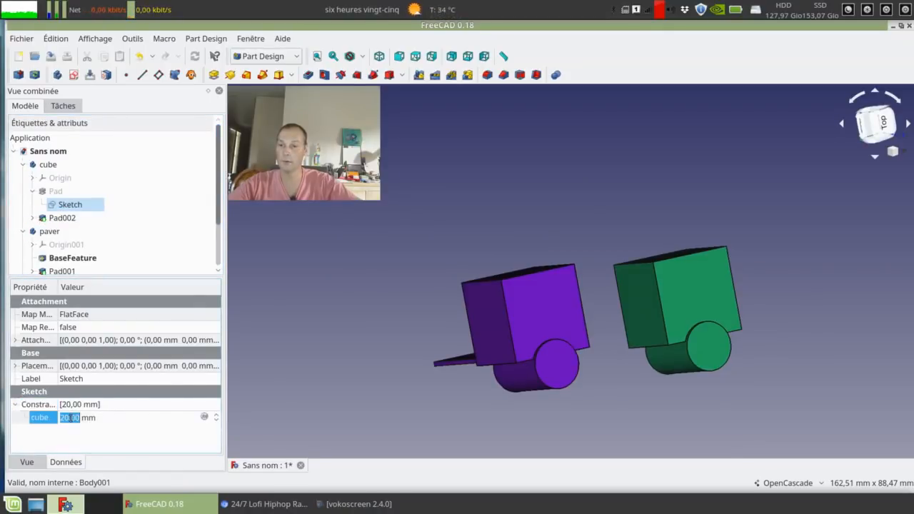
{"action": "scroll", "coordinate": [68, 419], "scroll_direction": "down", "scroll_amount": 3}
{"action": "key", "text": "Return"}
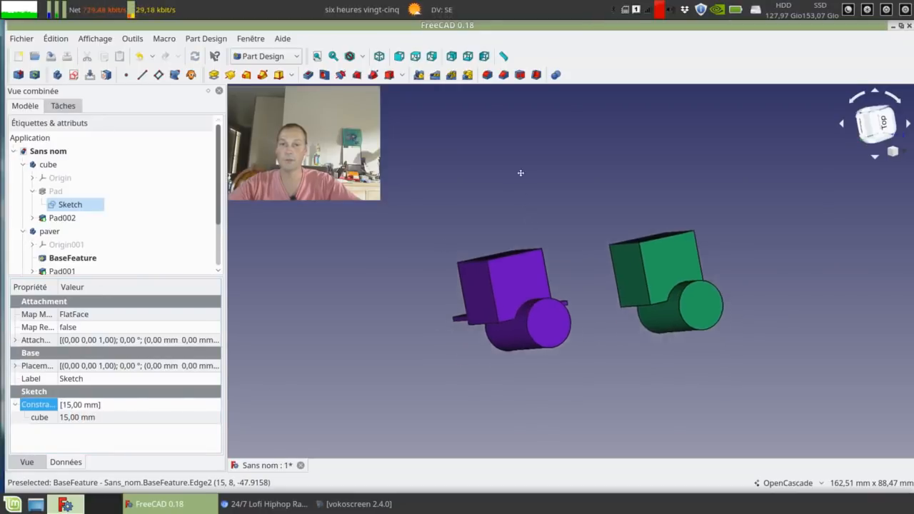
{"action": "middle_click_drag", "start_coordinate": [520, 173], "coordinate": [530, 240]}
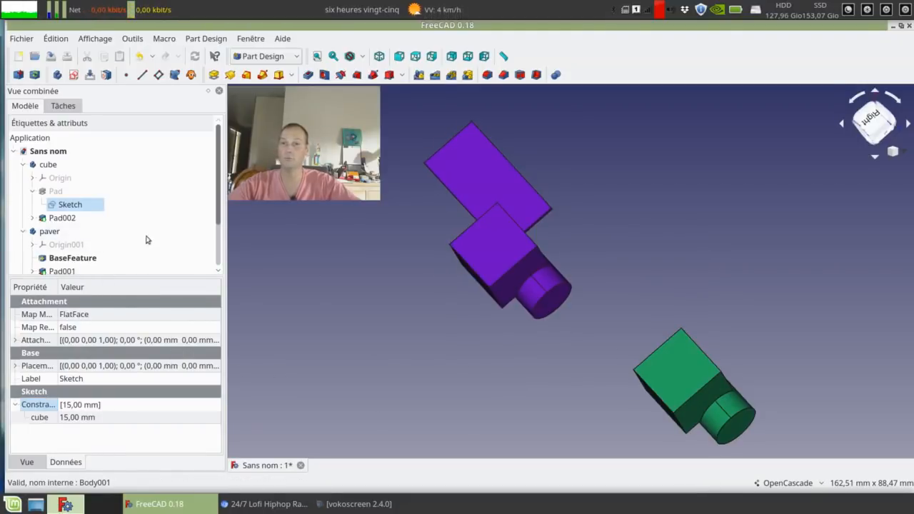
Enlarge the model tree's display area and collapse the cube and paver bodies.
{"action": "scroll", "coordinate": [213, 246], "scroll_direction": "down", "scroll_amount": 1}
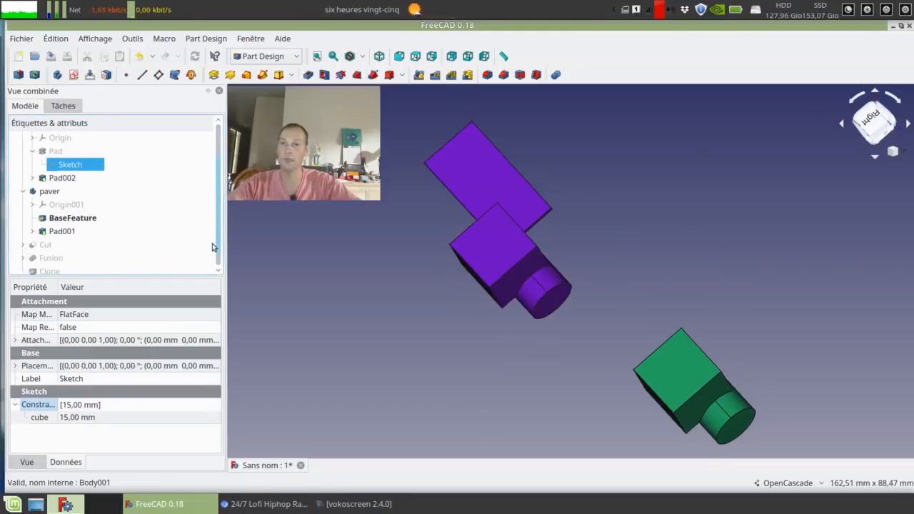
{"action": "scroll", "coordinate": [210, 237], "scroll_direction": "up", "scroll_amount": 1}
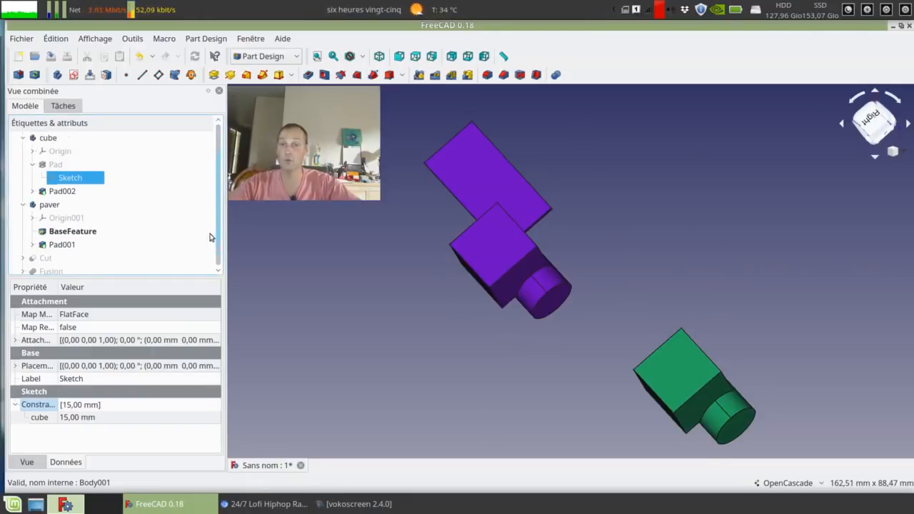
{"action": "scroll", "coordinate": [213, 228], "scroll_direction": "up", "scroll_amount": 1}
{"action": "scroll", "coordinate": [213, 234], "scroll_direction": "down", "scroll_amount": 1}
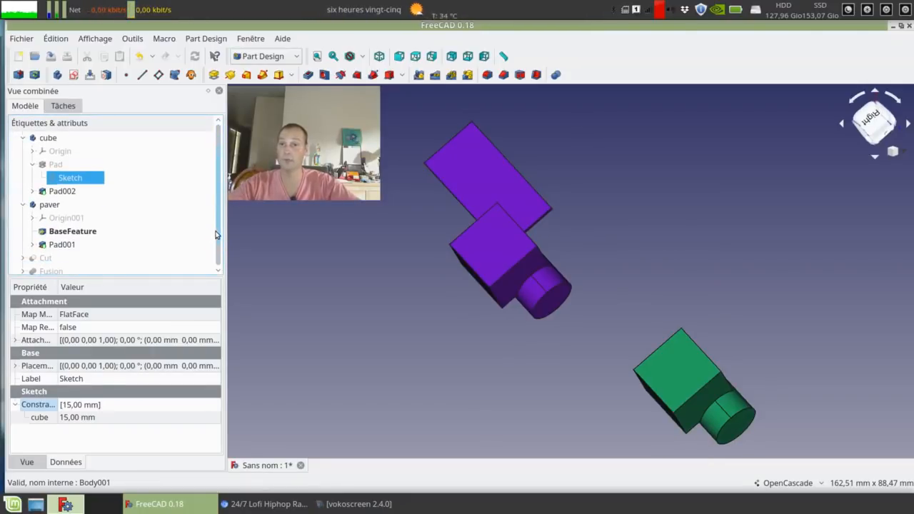
{"action": "scroll", "coordinate": [217, 242], "scroll_direction": "down", "scroll_amount": 2}
{"action": "scroll", "coordinate": [219, 250], "scroll_direction": "up", "scroll_amount": 1}
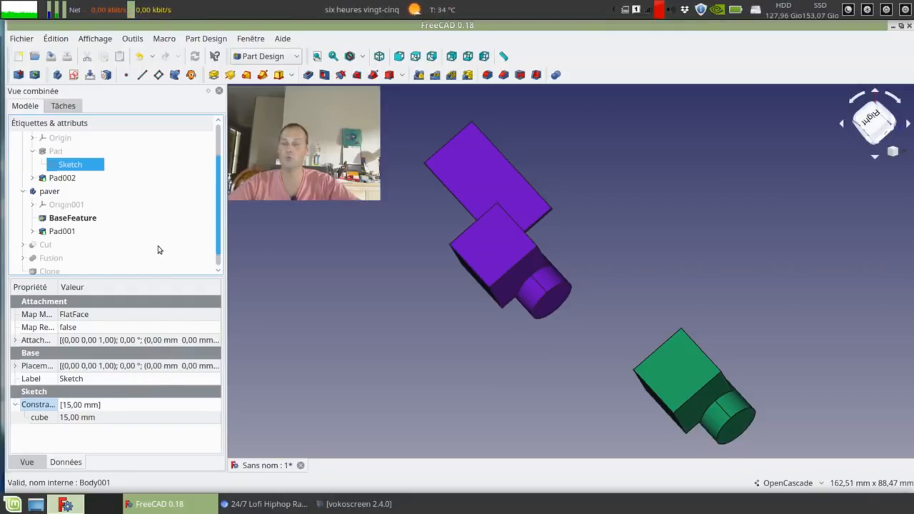
{"action": "scroll", "coordinate": [153, 229], "scroll_direction": "up", "scroll_amount": 1}
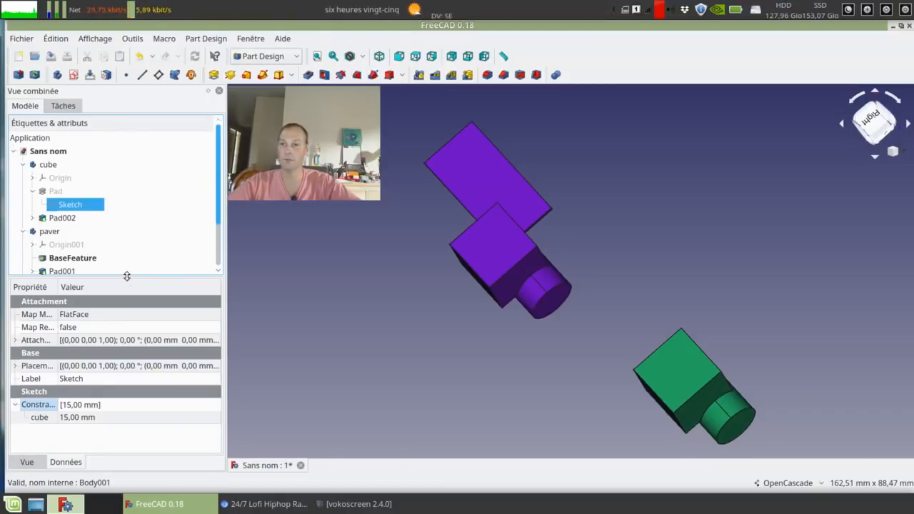
{"action": "mouse_move", "coordinate": [127, 277]}
{"action": "left_mouse_down"}
{"action": "mouse_move", "coordinate": [118, 423]}
{"action": "mouse_move", "coordinate": [113, 342]}
{"action": "left_mouse_up"}
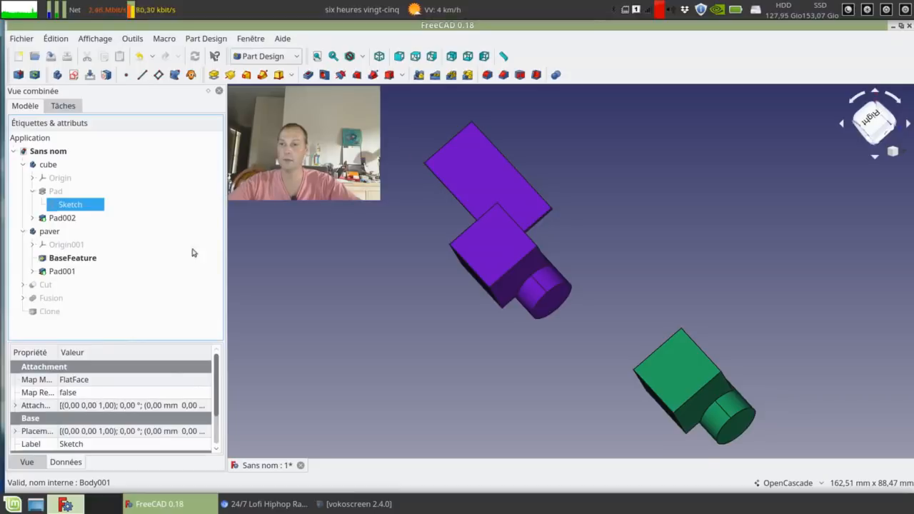
{"action": "left_click", "coordinate": [25, 165]}
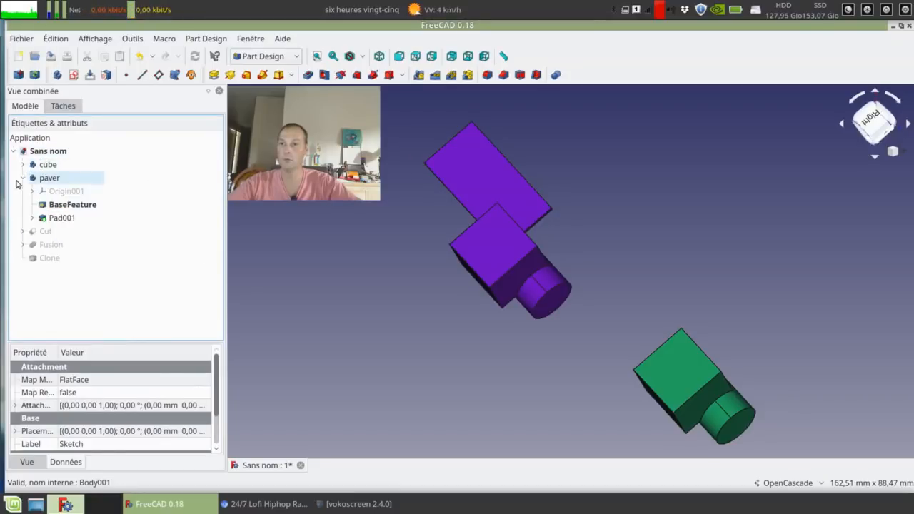
{"action": "left_click", "coordinate": [23, 178]}
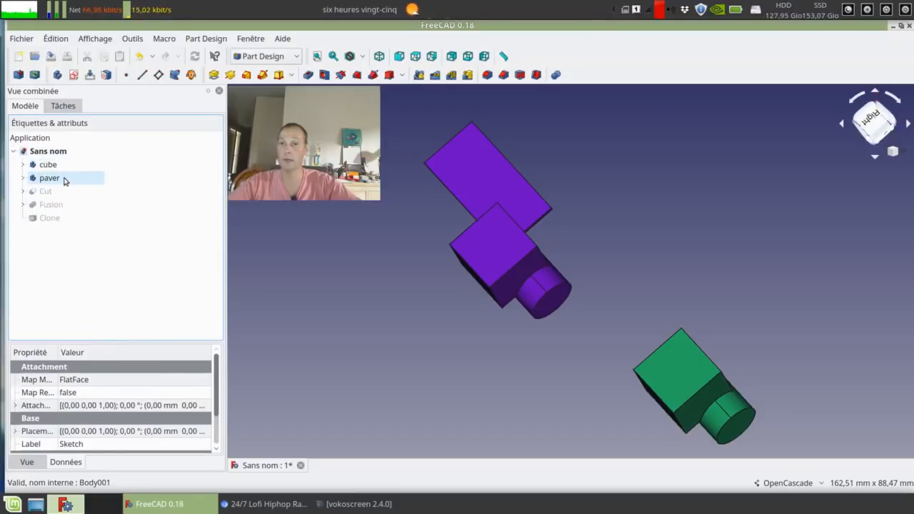